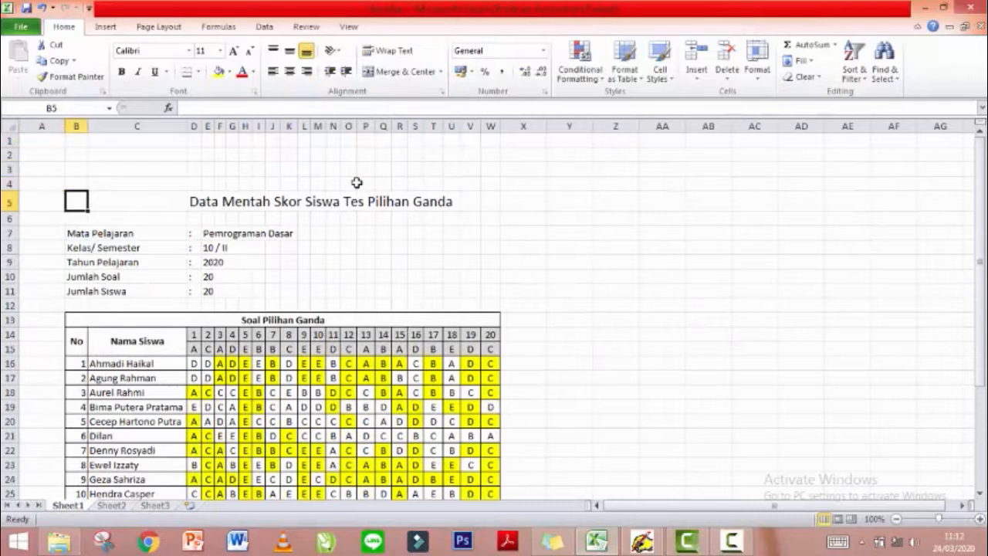
# Look over the sheet's title, header details and student rows in column J.
pyautogui.press('Right')
pyautogui.press('Right')
pyautogui.press('Right')
pyautogui.press('Down')
pyautogui.press('Right')
pyautogui.press('Right')
pyautogui.press('Right')
pyautogui.press('Right')
pyautogui.press('Right')
pyautogui.press('Right')
pyautogui.press('Left')
pyautogui.press('Down')
pyautogui.press('Down')
pyautogui.press('Down')
pyautogui.press('Down')
pyautogui.press('Down')
pyautogui.press('Down')
pyautogui.press('Down')
pyautogui.press('Down')
pyautogui.press('Down')
pyautogui.press('Down')
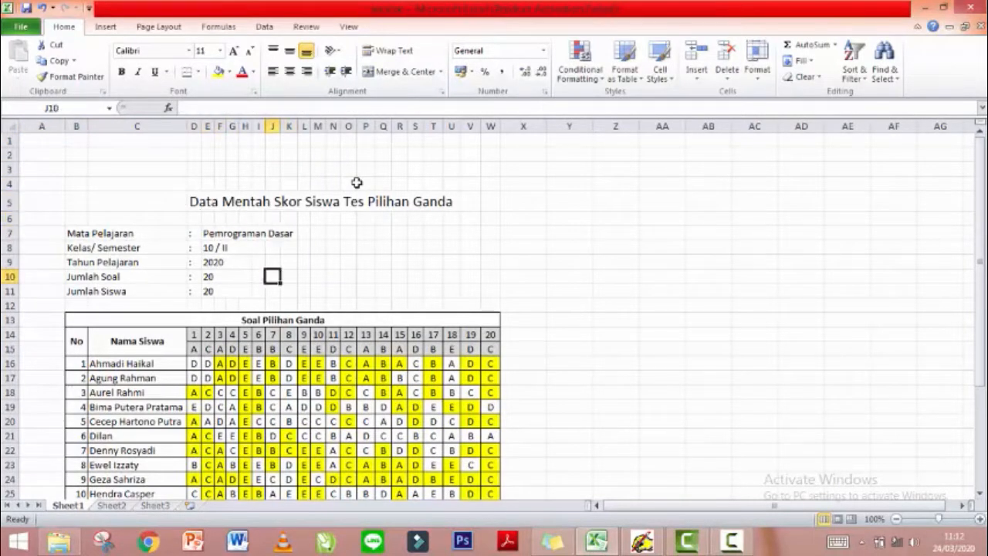
pyautogui.press('Down')
pyautogui.press('Down')
pyautogui.press('Down')
pyautogui.press('Down')
pyautogui.press('Down')
pyautogui.press('Down')
pyautogui.press('Down')
pyautogui.press('Down')
pyautogui.press('Down')
pyautogui.press('Down')
pyautogui.press('Down')
pyautogui.press('Down')
pyautogui.press('Down')
pyautogui.press('Down')
pyautogui.press('Down')
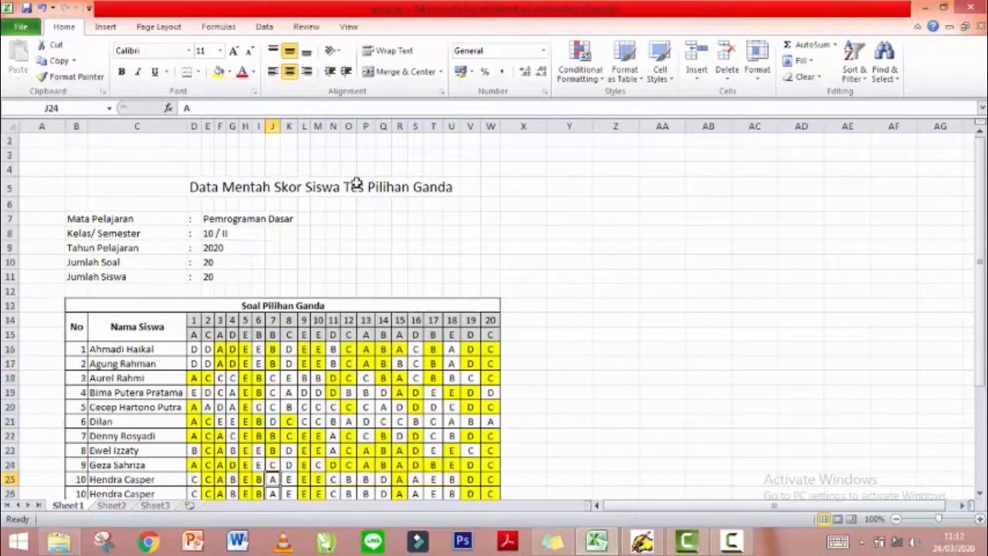
pyautogui.press('Down')
pyautogui.press('Down')
pyautogui.press('Down')
pyautogui.press('Down')
pyautogui.press('Down')
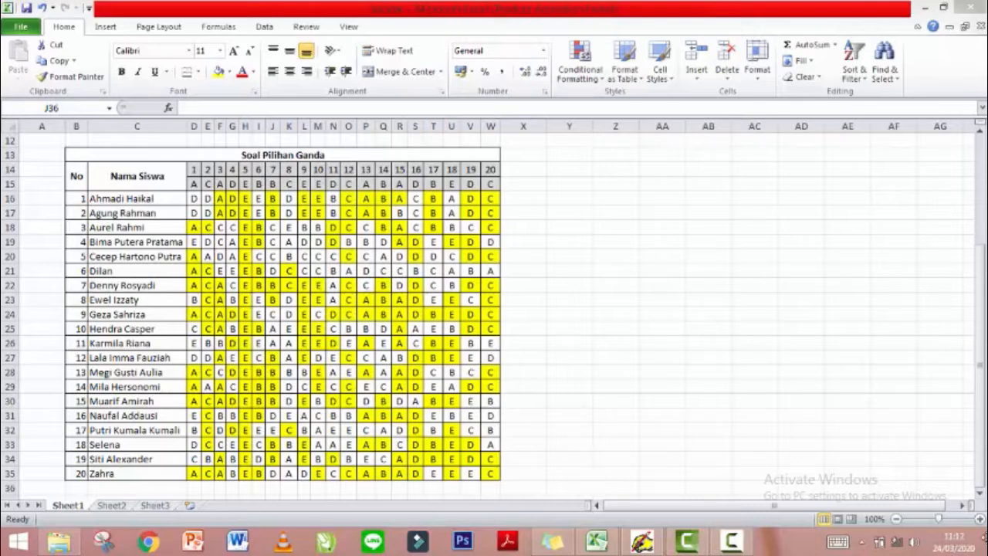
# Minimize Excel, launch ANATES from the desktop and start its Pilihan Ganda module.
pyautogui.moveTo(983, 544)
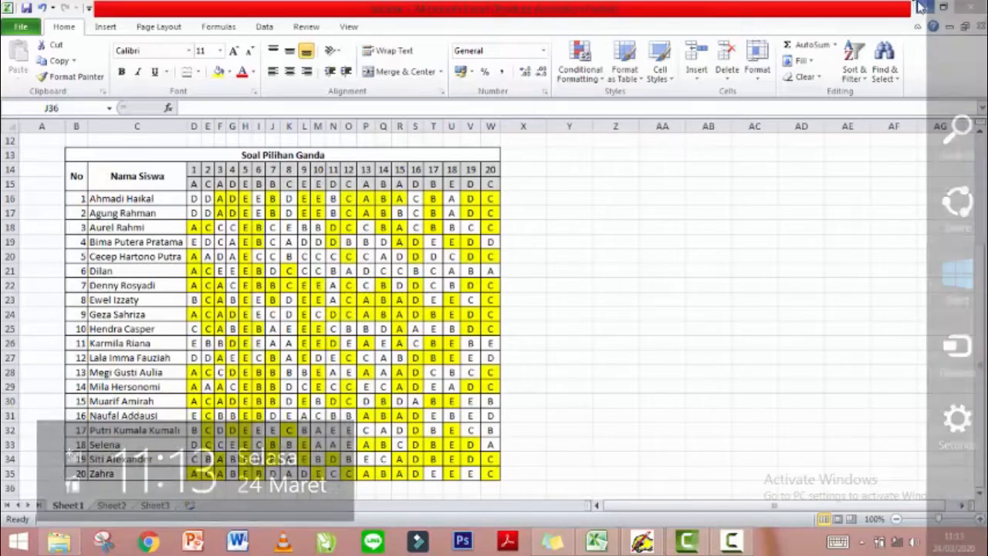
pyautogui.click(922, 8)
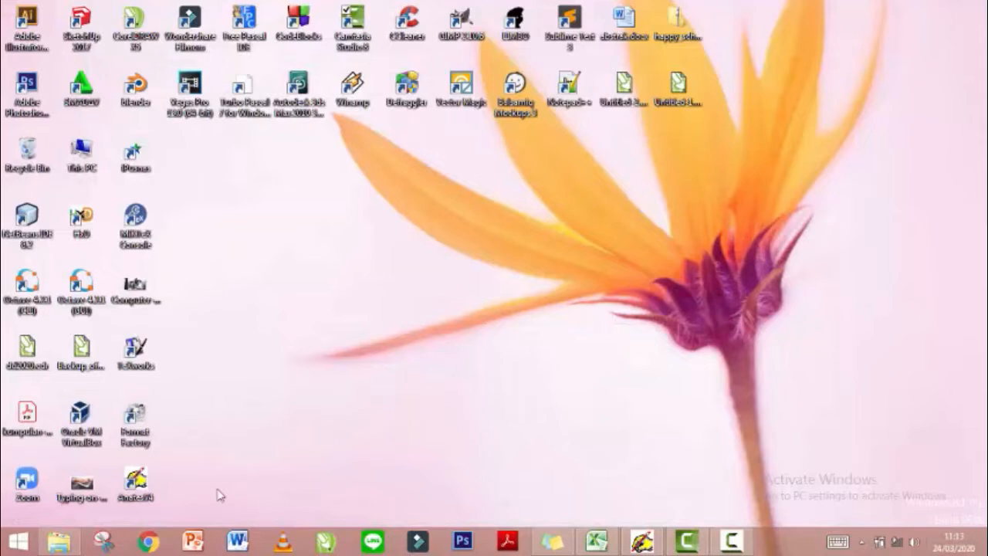
pyautogui.doubleClick(132, 482)
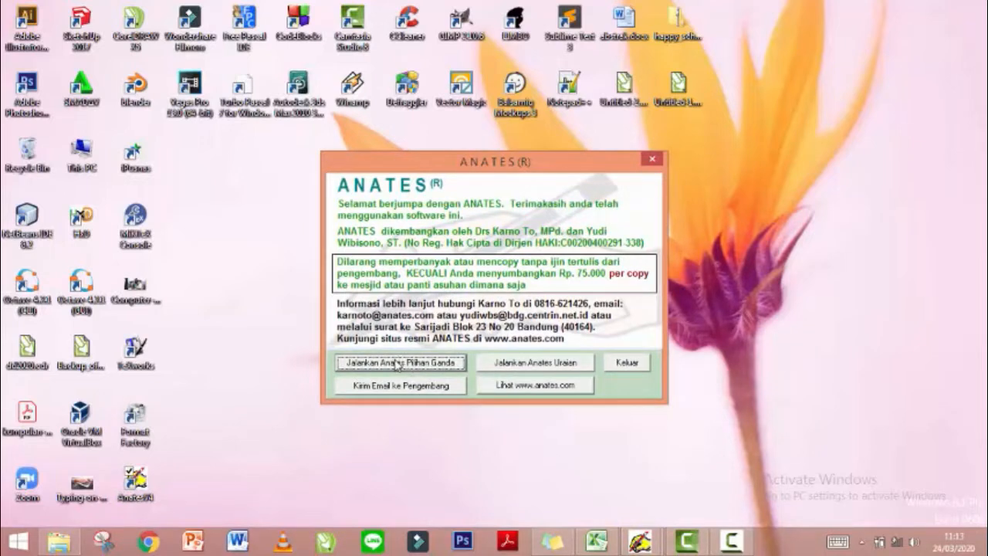
pyautogui.click(397, 363)
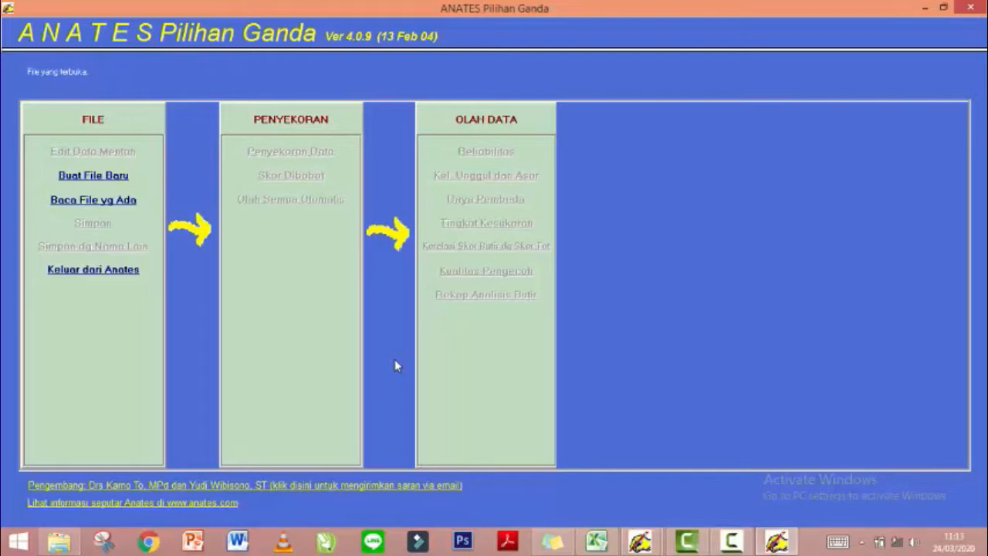
# Create a new file for 20 subjects, after confirming the workbook's last student number is 20.
pyautogui.click(91, 178)
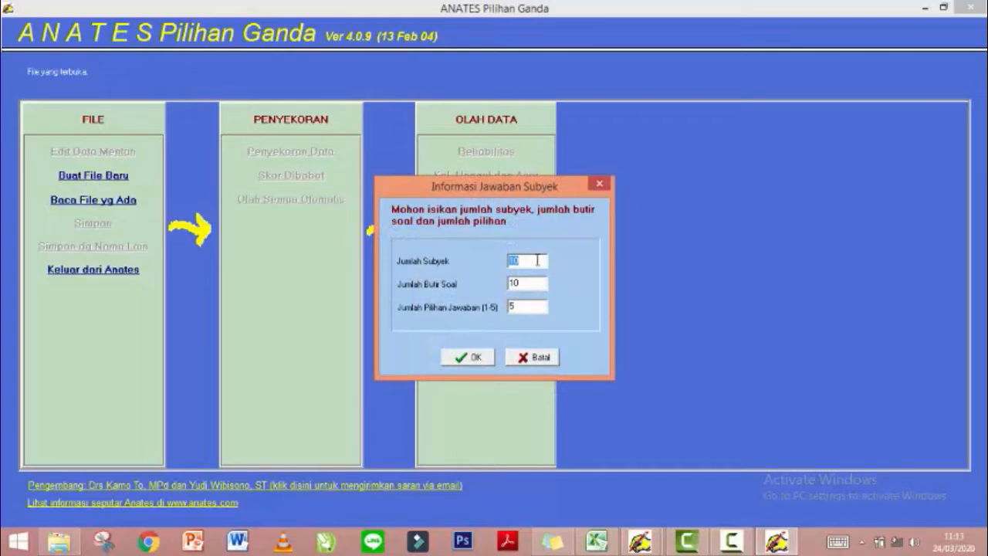
pyautogui.press('BackSpace')
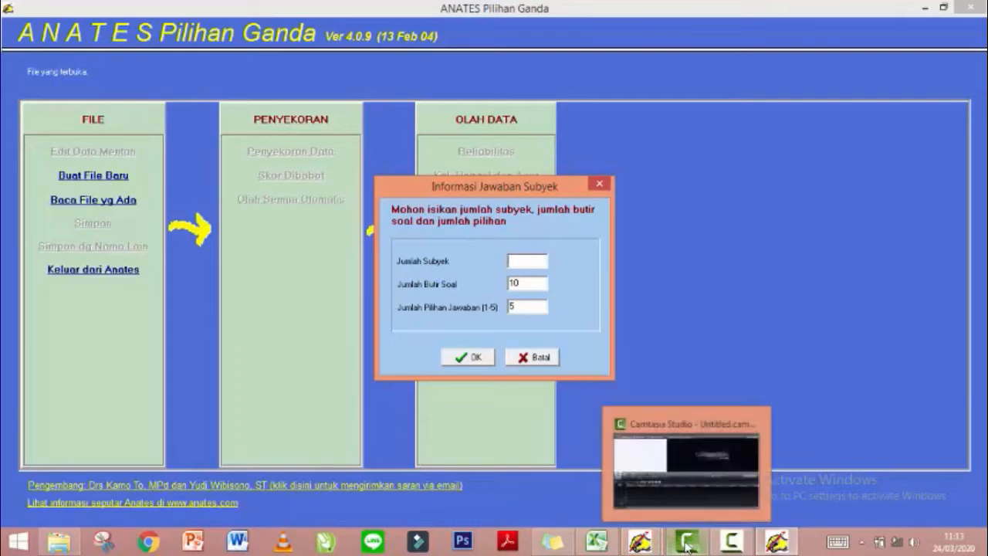
pyautogui.click(602, 544)
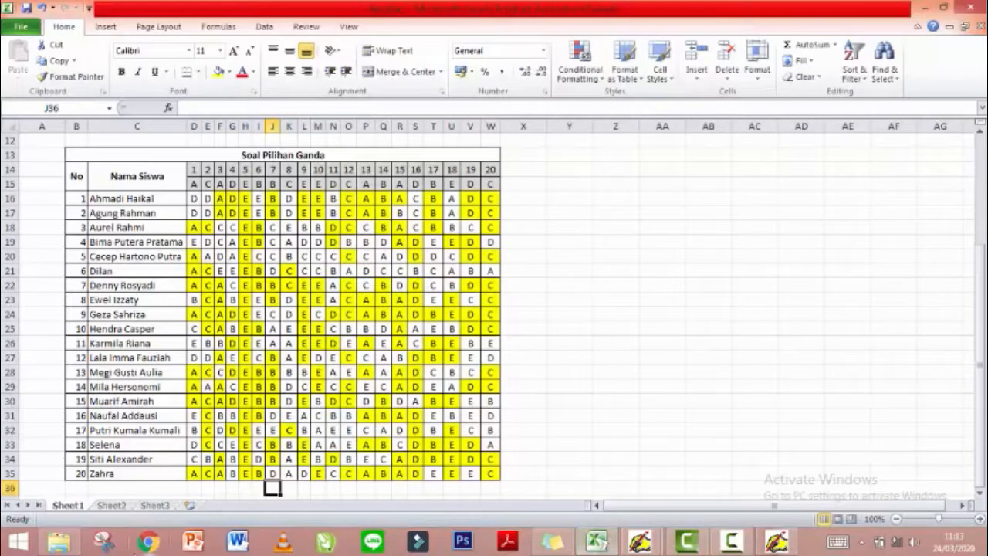
pyautogui.click(79, 488)
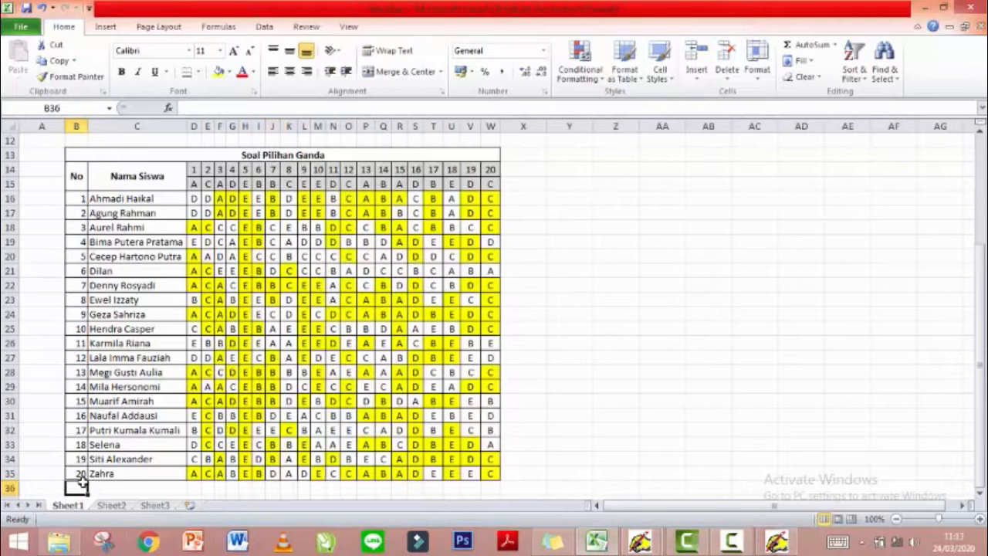
pyautogui.click(77, 474)
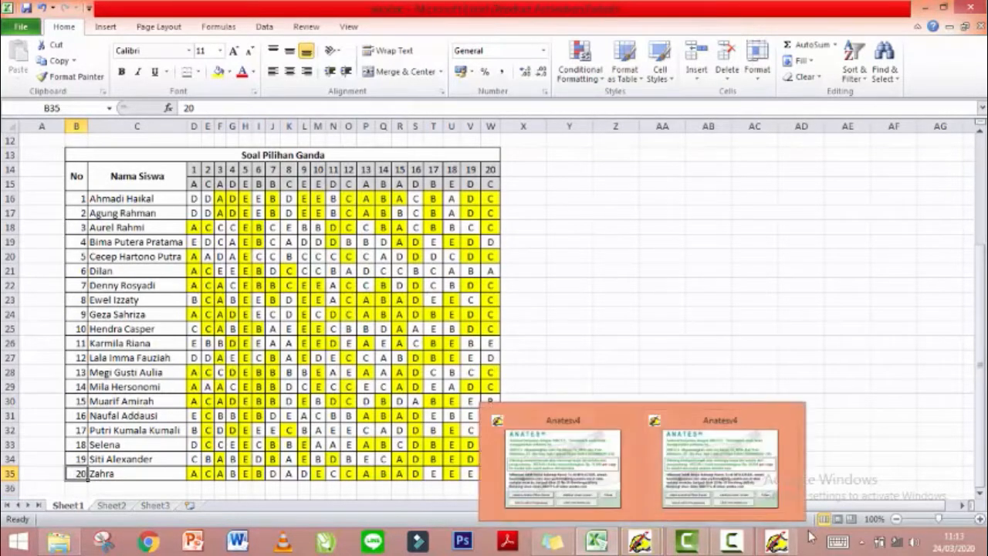
pyautogui.click(786, 544)
pyautogui.write('20')
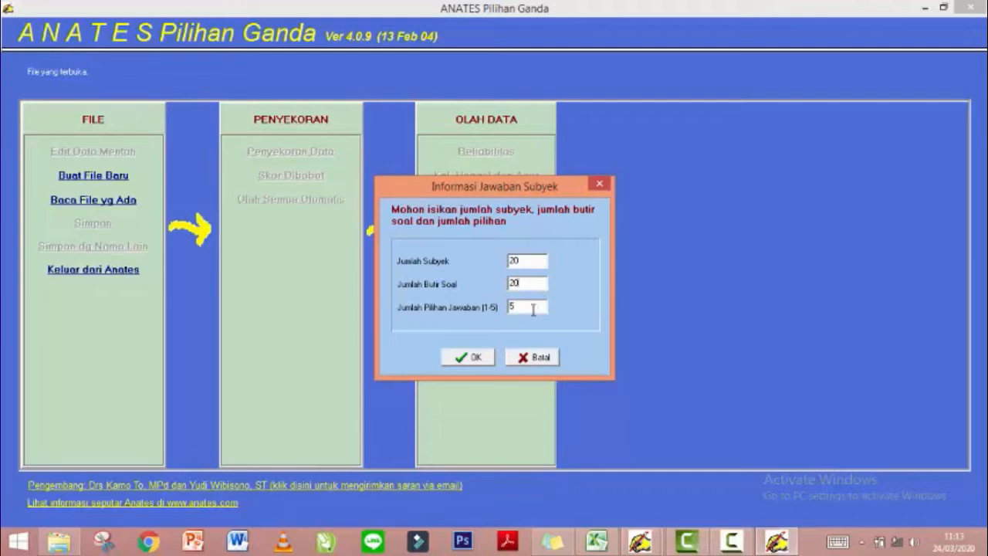
pyautogui.click(470, 359)
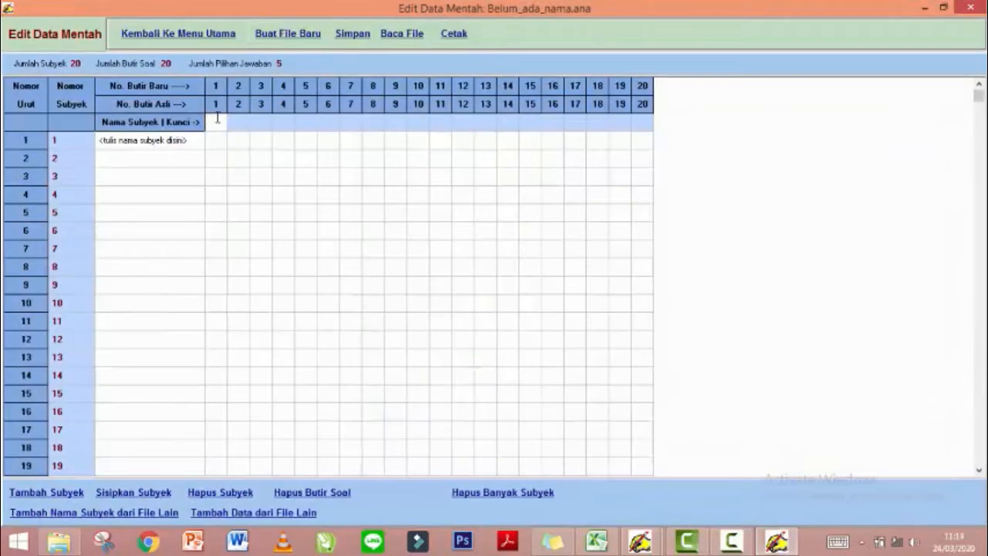
# Move along the answer-key row of the raw-data grid, from item 1 to item 20.
pyautogui.press('Right')
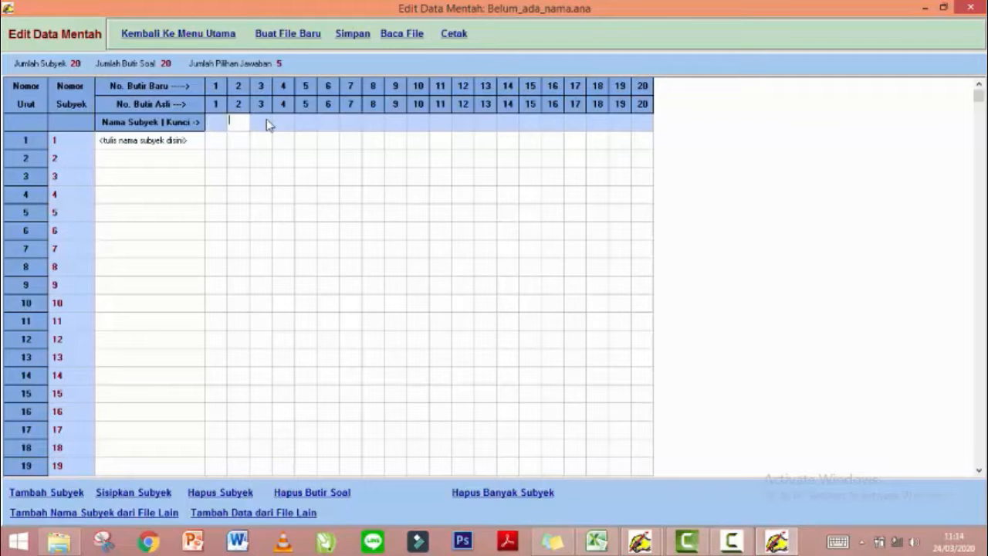
pyautogui.press('Right')
pyautogui.press('Right')
pyautogui.press('Right')
pyautogui.press('Right')
pyautogui.press('Right')
pyautogui.press('Right')
pyautogui.press('Right')
pyautogui.press('Right')
pyautogui.press('Right')
pyautogui.press('Right')
pyautogui.press('Right')
pyautogui.press('Right')
pyautogui.press('Right')
pyautogui.press('Right')
pyautogui.press('Right')
pyautogui.press('Right')
pyautogui.press('Left')
pyautogui.press('Left')
pyautogui.press('Left')
pyautogui.press('Left')
pyautogui.press('Left')
pyautogui.press('Left')
pyautogui.press('Left')
pyautogui.press('Left')
pyautogui.press('Left')
pyautogui.press('Left')
pyautogui.press('Left')
pyautogui.press('Left')
pyautogui.press('Left')
pyautogui.press('Left')
pyautogui.press('Left')
pyautogui.press('Left')
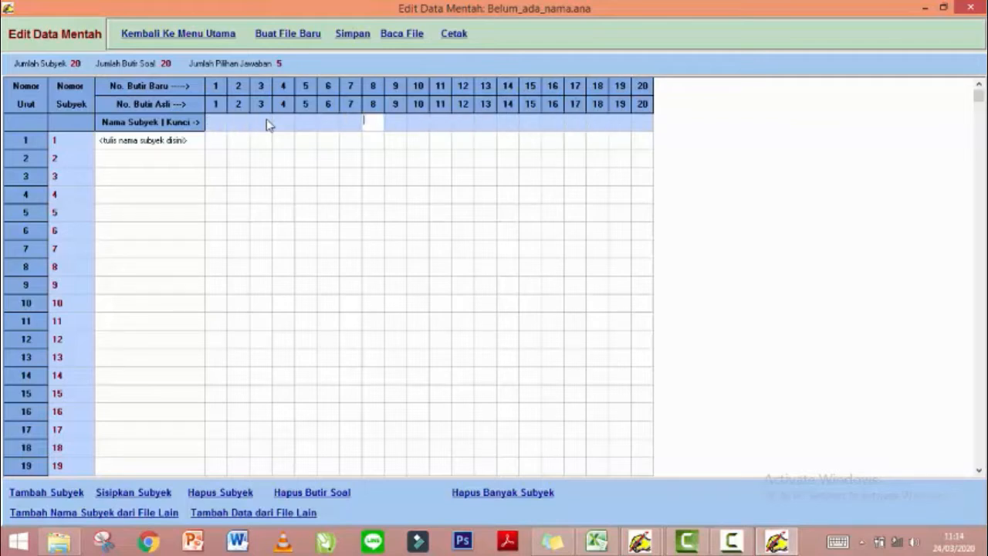
pyautogui.press('Right')
pyautogui.press('Right')
pyautogui.press('Right')
pyautogui.press('Right')
pyautogui.press('Right')
pyautogui.press('Right')
pyautogui.press('Right')
pyautogui.press('Right')
pyautogui.press('Right')
pyautogui.press('Right')
pyautogui.press('Right')
pyautogui.press('Right')
pyautogui.press('Right')
pyautogui.press('Right')
pyautogui.press('Right')
pyautogui.press('Right')
pyautogui.press('Right')
pyautogui.press('Right')
pyautogui.press('Left')
pyautogui.press('Left')
pyautogui.press('Left')
pyautogui.press('Left')
pyautogui.press('Left')
pyautogui.press('Left')
pyautogui.press('Left')
pyautogui.press('Left')
pyautogui.press('Left')
pyautogui.press('Left')
pyautogui.press('Left')
pyautogui.press('Left')
pyautogui.press('Left')
pyautogui.press('Left')
pyautogui.press('Left')
pyautogui.press('Left')
pyautogui.press('Left')
pyautogui.press('Left')
pyautogui.press('Left')
pyautogui.press('Left')
pyautogui.press('Right')
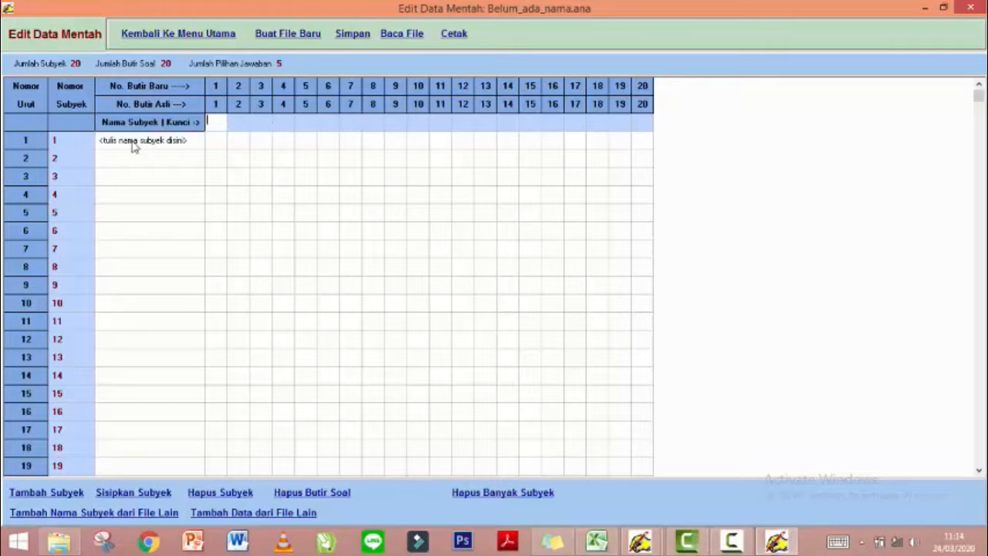
# Step through subject 1's name and answer cells, then close the still-empty raw-data grid.
pyautogui.click(130, 144)
pyautogui.press('Down')
pyautogui.press('Down')
pyautogui.press('Down')
pyautogui.press('Down')
pyautogui.press('Down')
pyautogui.press('Down')
pyautogui.press('Down')
pyautogui.press('Down')
pyautogui.press('Down')
pyautogui.press('Down')
pyautogui.press('Down')
pyautogui.press('Down')
pyautogui.press('Down')
pyautogui.press('Down')
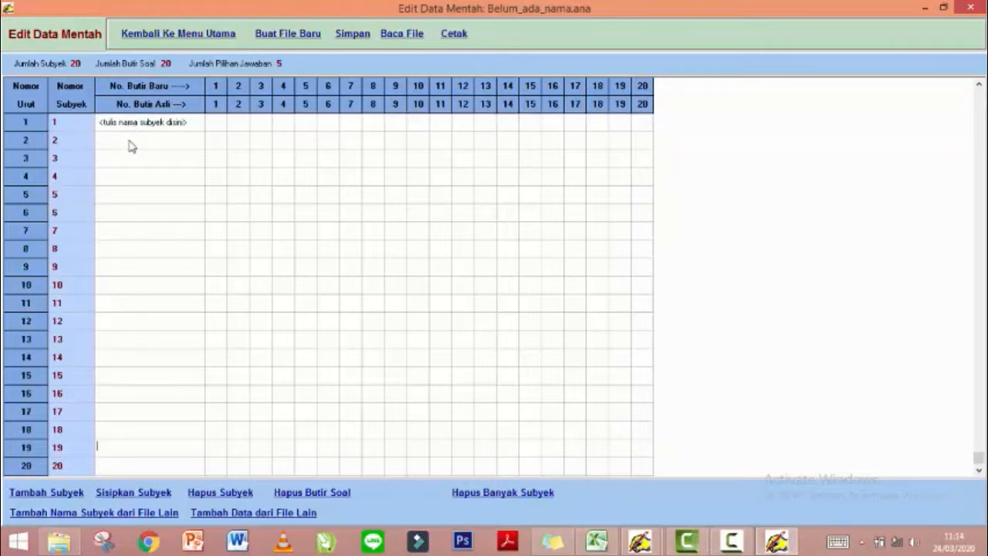
pyautogui.press('Up')
pyautogui.press('Up')
pyautogui.press('Up')
pyautogui.press('Up')
pyautogui.press('Up')
pyautogui.press('Up')
pyautogui.press('Up')
pyautogui.press('Up')
pyautogui.press('Up')
pyautogui.press('Up')
pyautogui.press('Up')
pyautogui.press('Up')
pyautogui.press('Up')
pyautogui.press('Up')
pyautogui.press('Down')
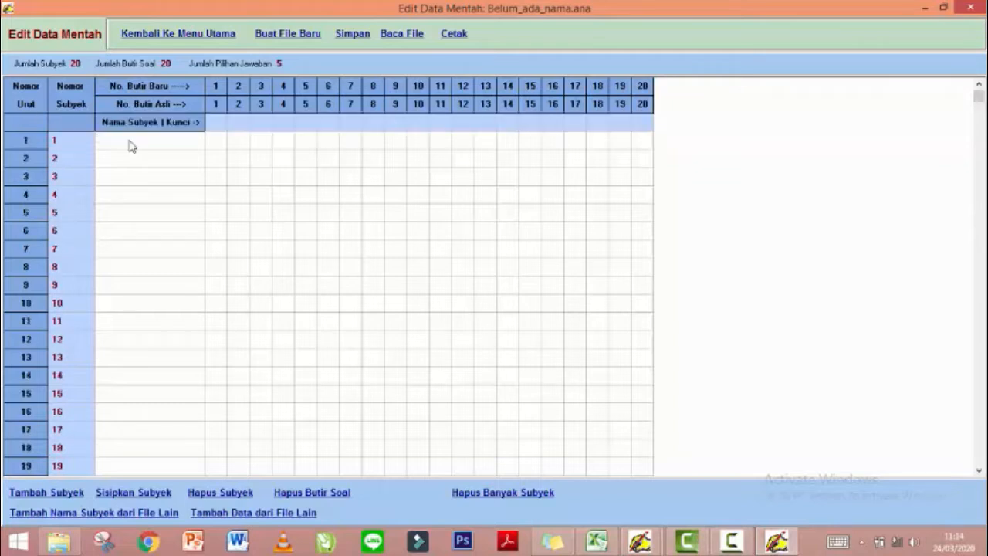
pyautogui.press('Down')
pyautogui.press('Up')
pyautogui.press('Right')
pyautogui.press('Up')
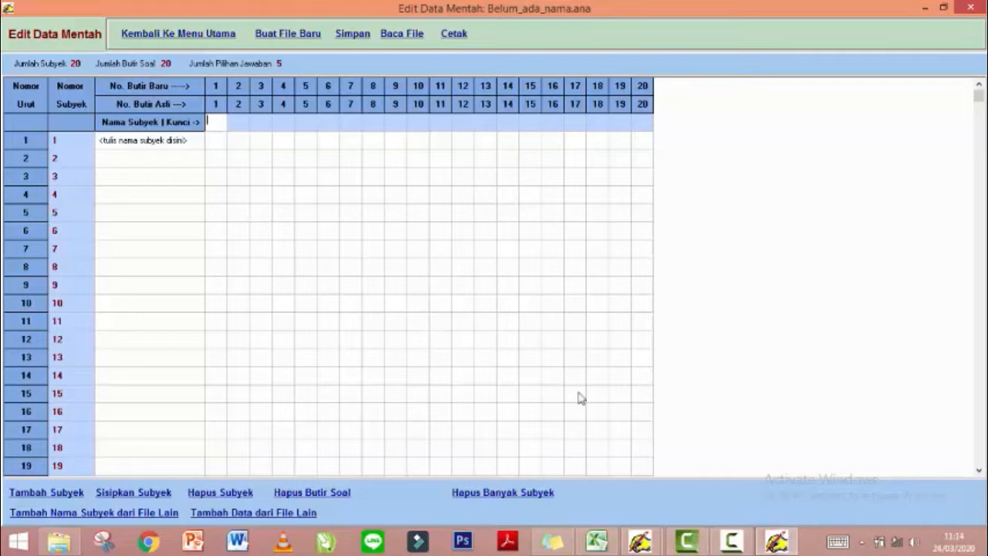
pyautogui.moveTo(978, 6)
pyautogui.click(972, 7)
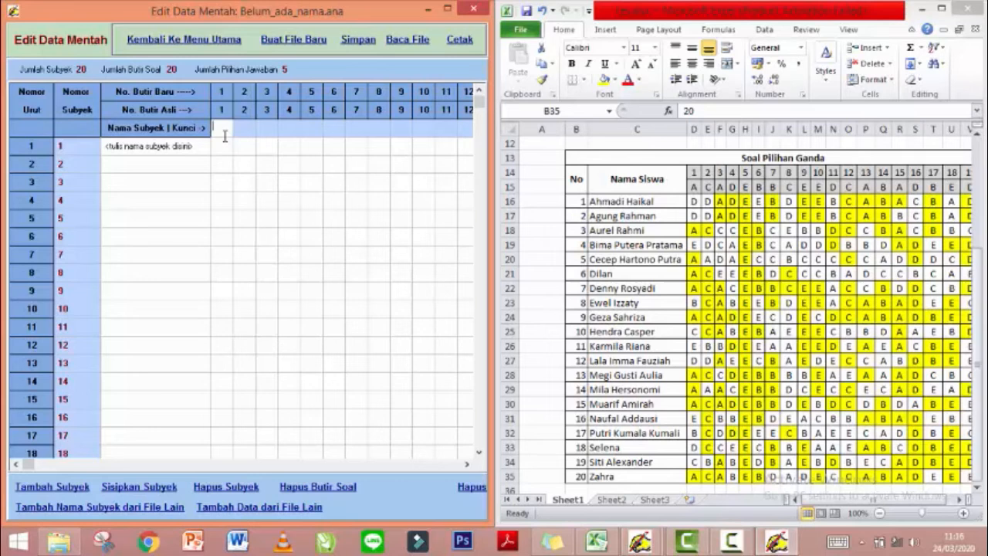
# Enter the remaining subjects' answer strings, including row 20 'ACABEBDADECCABADEEE', then complete row 19.
pyautogui.write('ACADE')
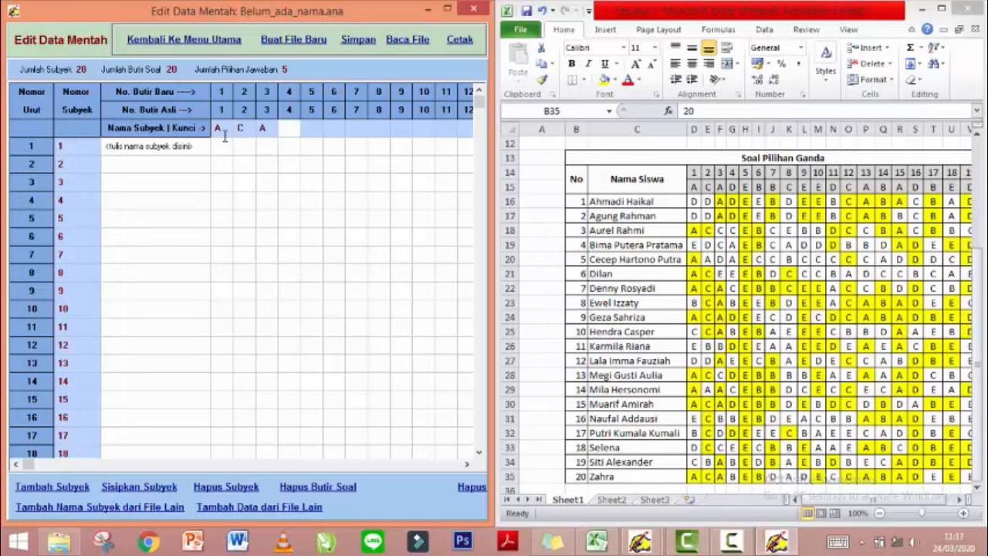
pyautogui.write('BBCEEDCAB')
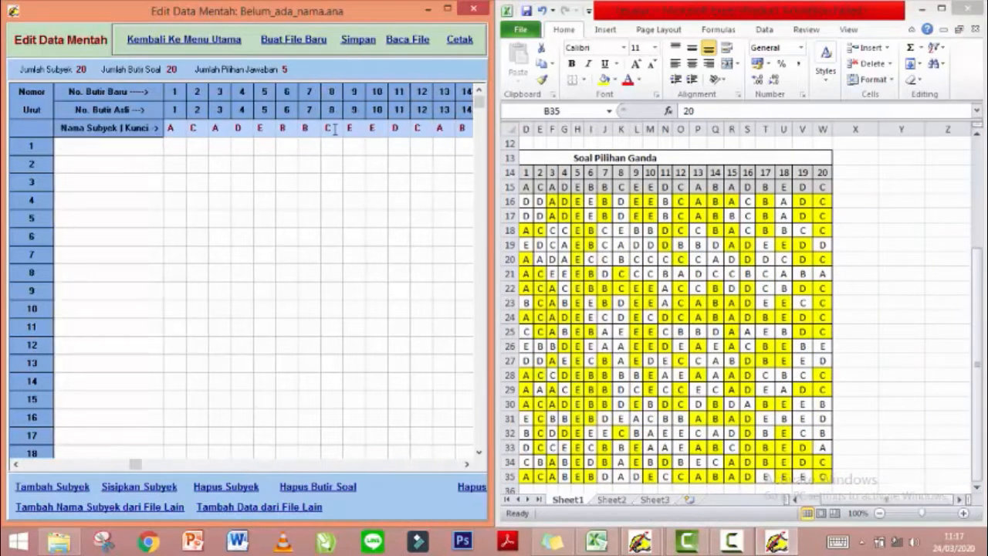
pyautogui.write('DDADEEBDEEBCABACBADCDDADEEBDEEBCABACBADCACCCE')
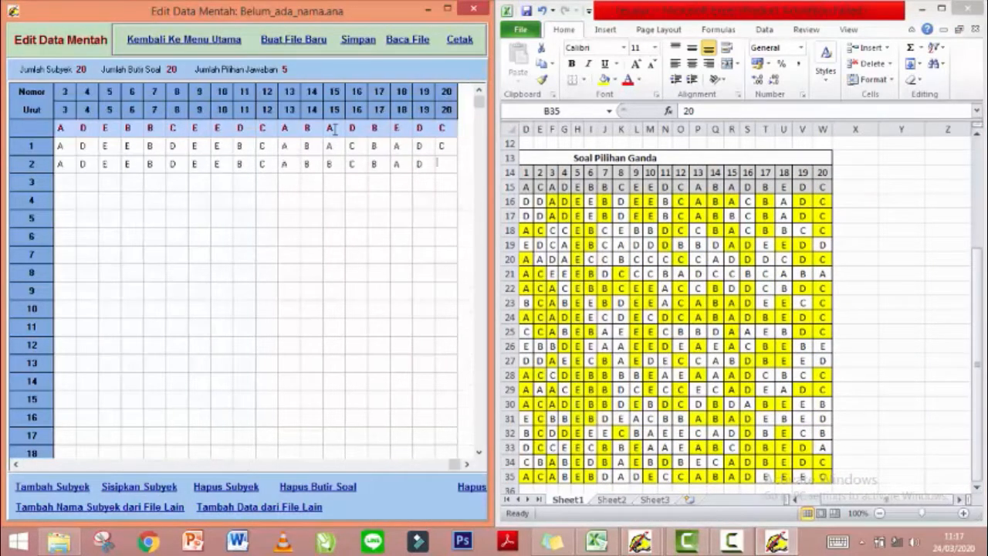
pyautogui.write('BCEBBDCCBACBBCCEDCAEBCADDDBBDADE')
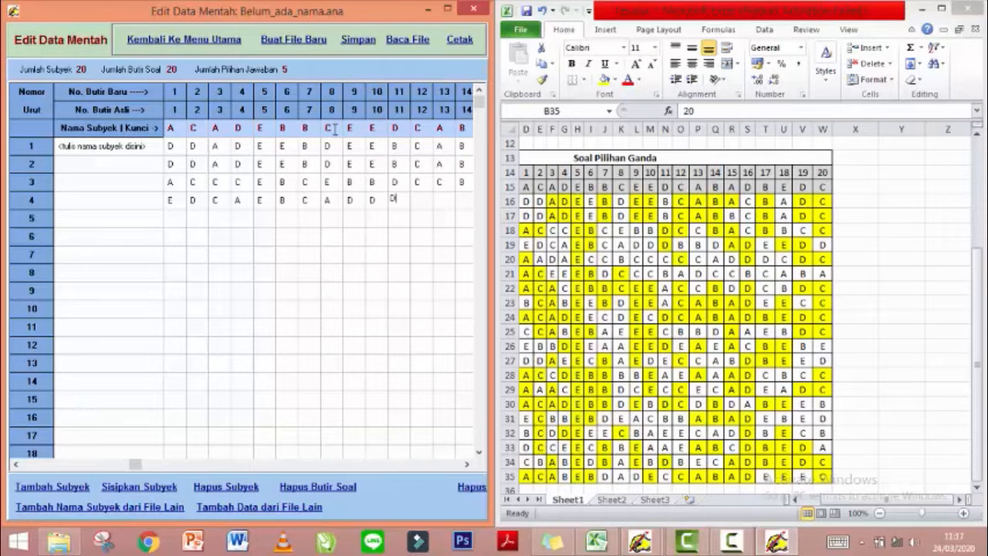
pyautogui.write('EDDAADAAECCBCCCCCADDCDC')
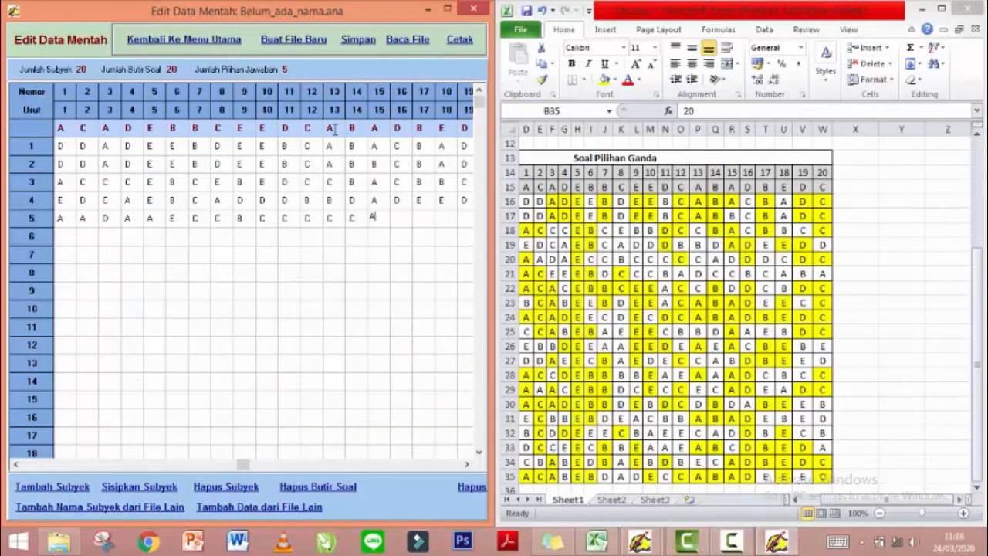
pyautogui.write('ADAECCBCCCCADDCDCDCA')
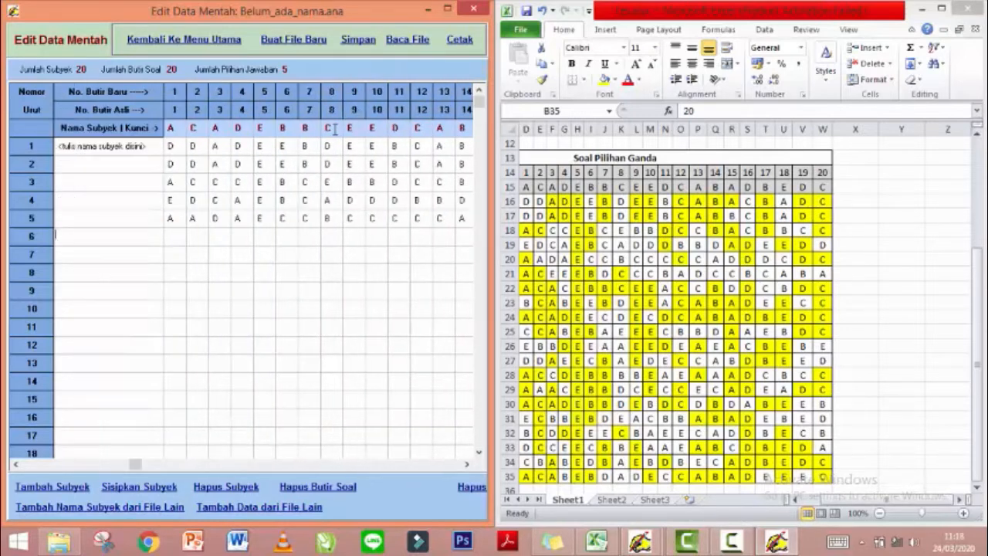
pyautogui.write('CEEEBDCCBADCCBCABA')
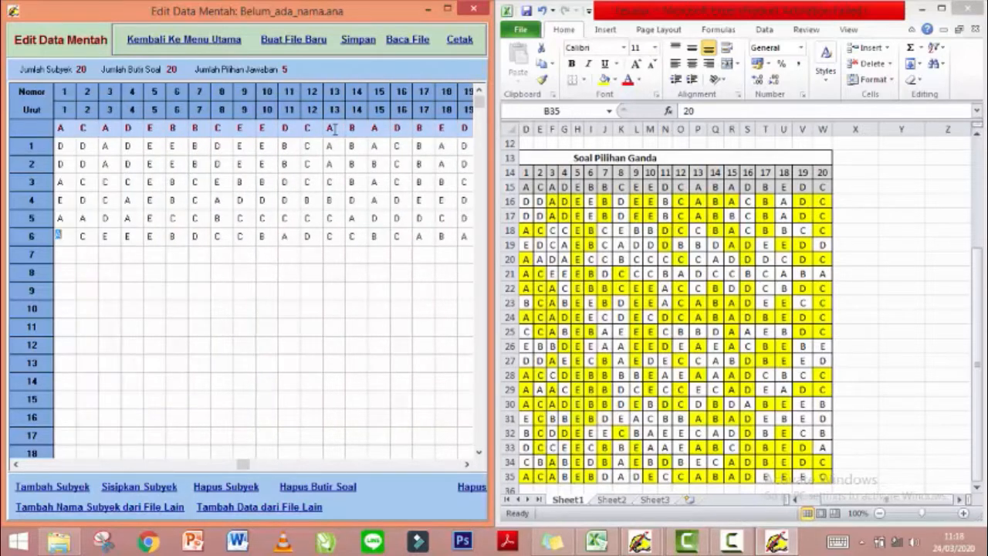
pyautogui.write('ACEEEBDCCCBADCCBCABABCABEEBDEEACABADEECCACADE')
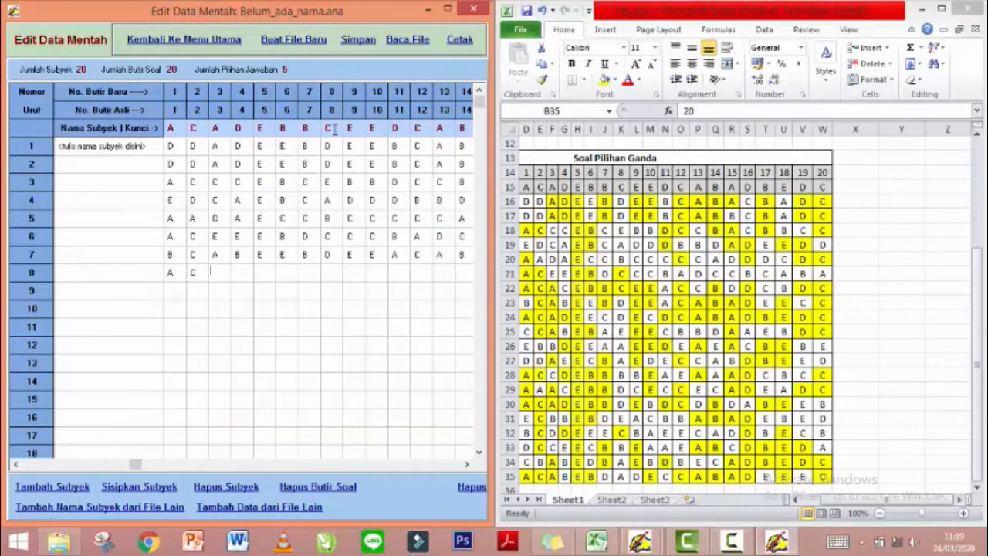
pyautogui.write('ECDECDCABCCABEBAEEECBBD')
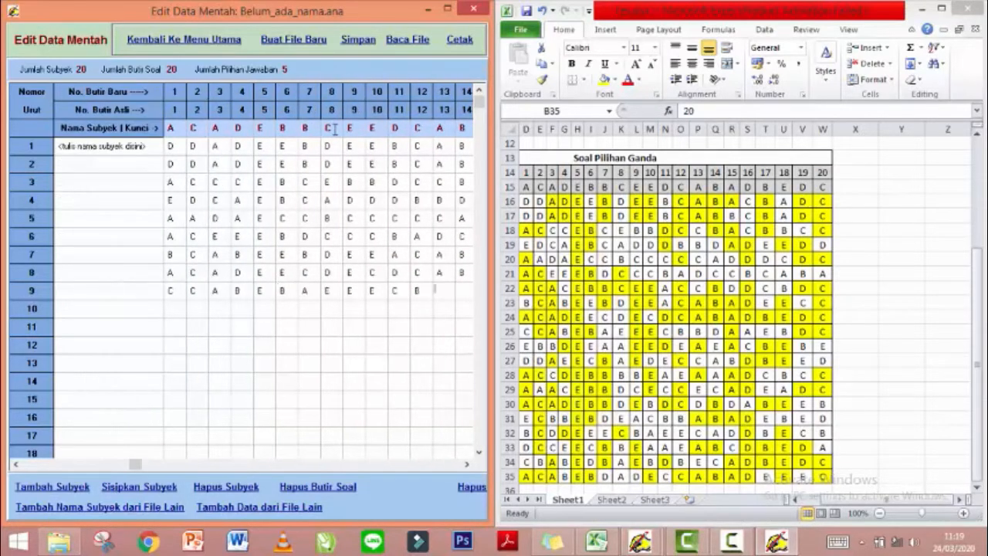
pyautogui.write('EBDEEAAEEDEA')
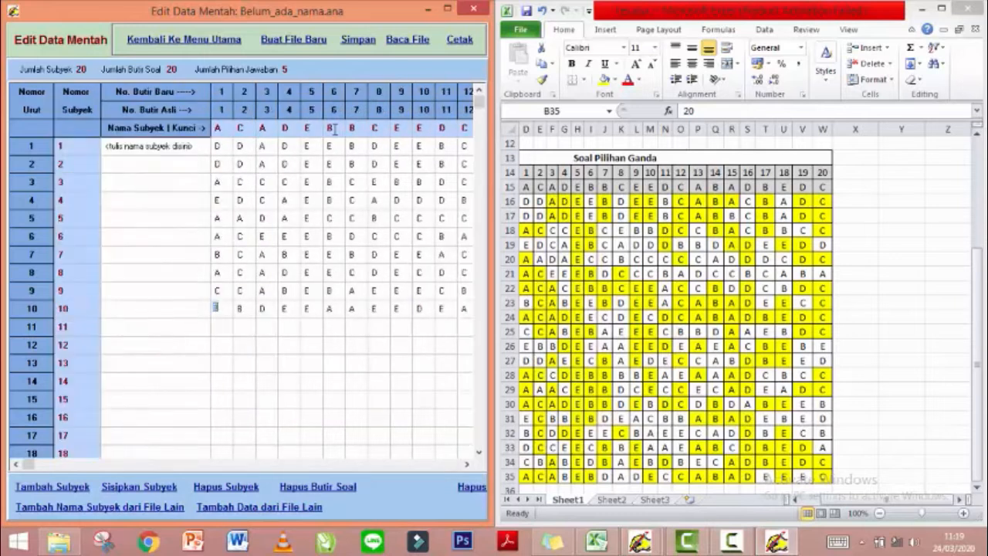
pyautogui.write('BBDE')
pyautogui.write('EAAEEDEAEAC')
pyautogui.write('BEBEDDAEECBAEDCCA')
pyautogui.write('ACCDEBB')
pyautogui.write('BBEAEAA')
pyautogui.write('AAACEBBDCECCEC')
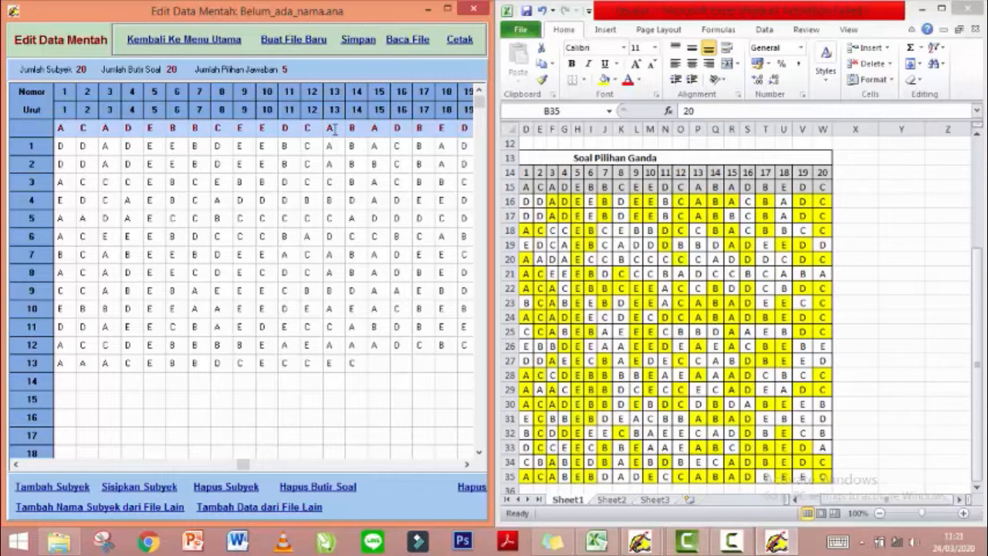
pyautogui.write('ADEADCACA')
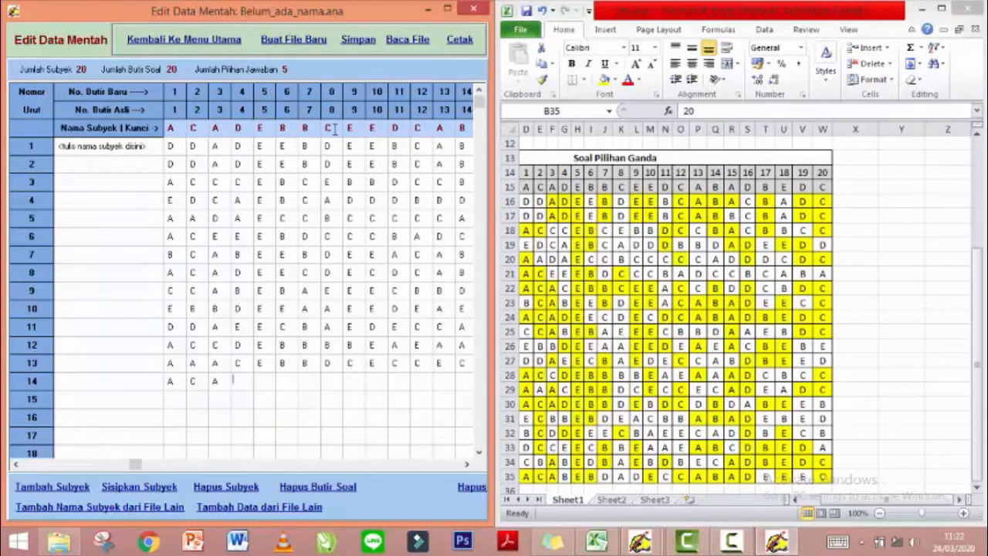
pyautogui.write('DEBBDEBDCDBECBBEBDEACBABBCDDEEECBAEECADDBECBDCCEECEBEAAEAB')
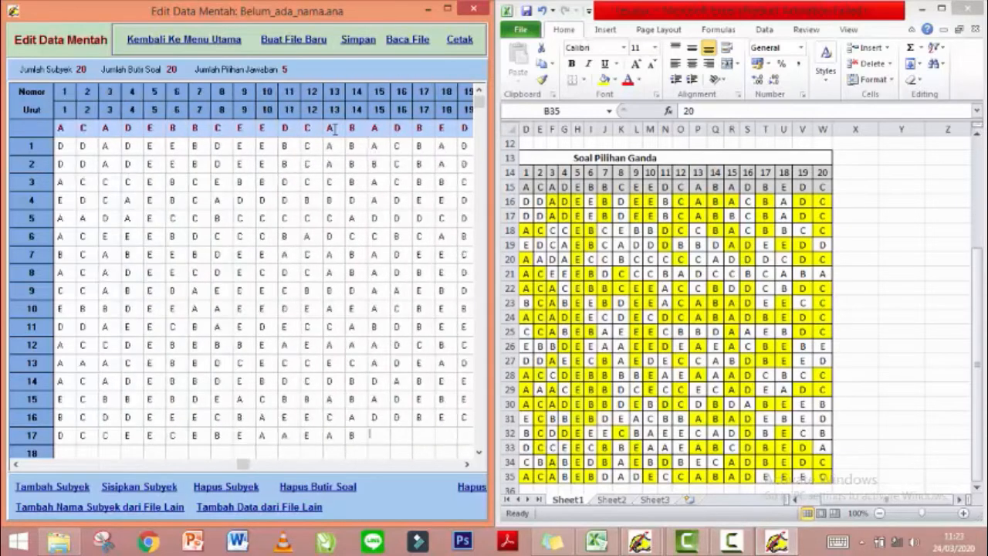
pyautogui.write('CDBEDACBABEDBAEBDBECADBEDC')
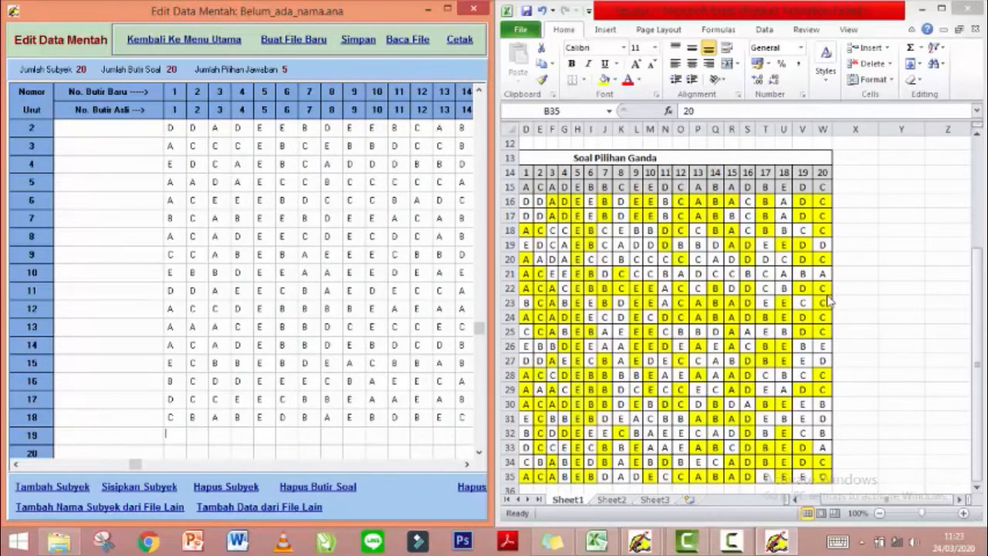
pyautogui.press('Down')
pyautogui.write('ACABEBDADECCABADEEE')
pyautogui.press('Up')
pyautogui.write('CBABEDBAEBDBECAD')
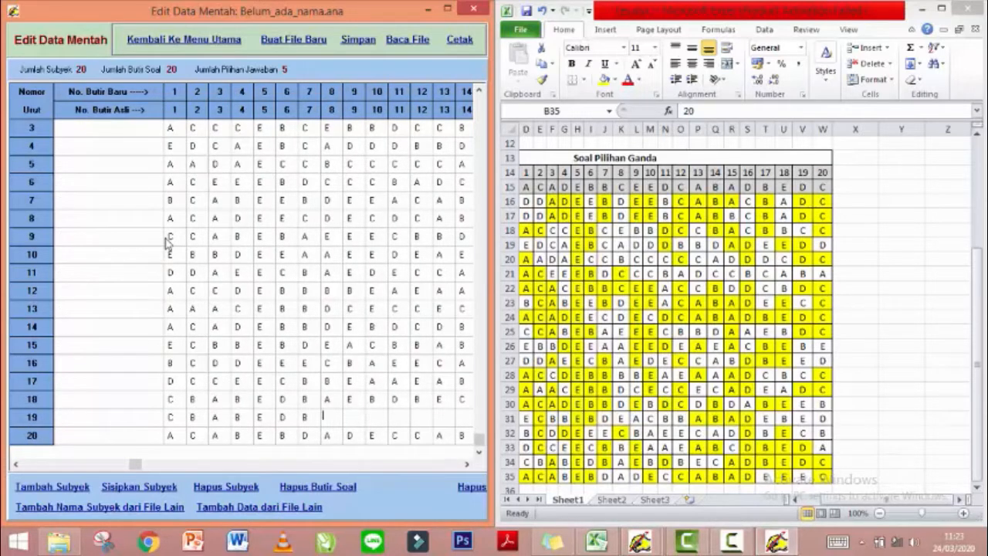
pyautogui.write('BEDC')
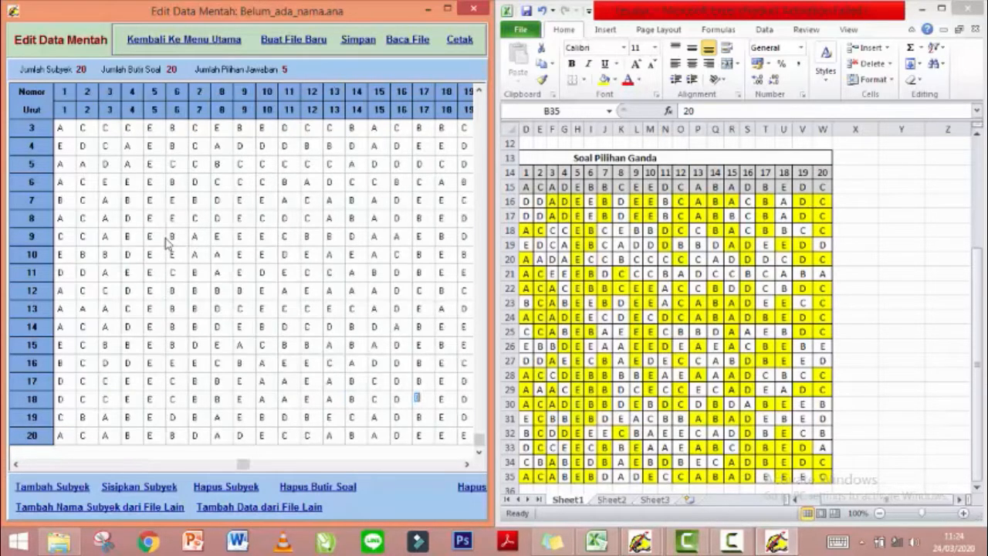
pyautogui.write('DDEEECBAEECADDBEC')
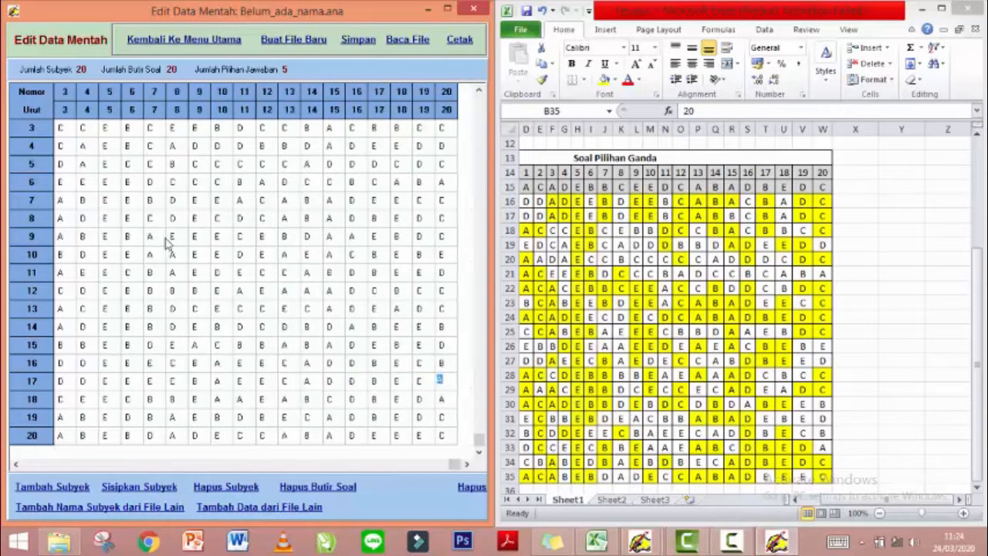
pyautogui.write('BECBBEBDEACBBABADEBEBE')
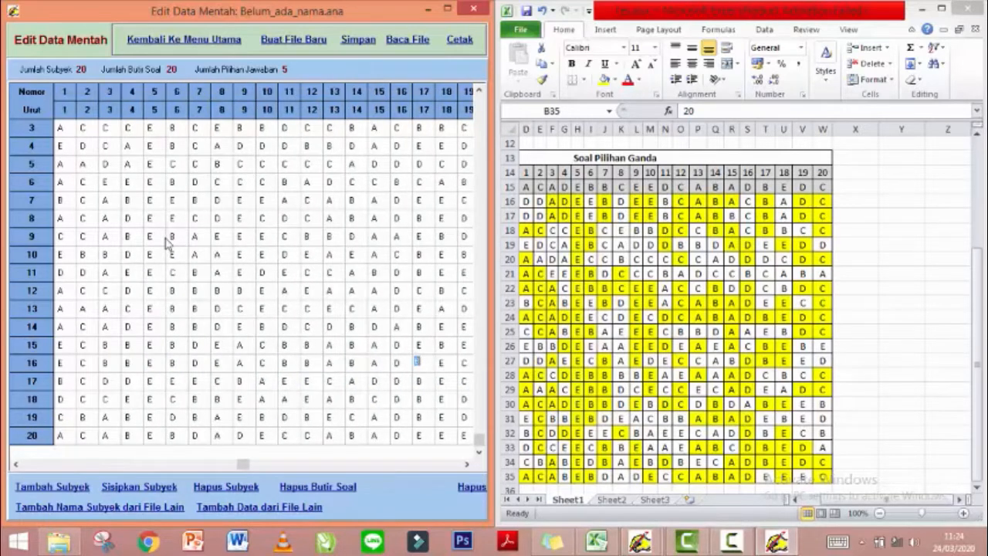
pyautogui.write('CADEBBDEBDCDBABBEEB')
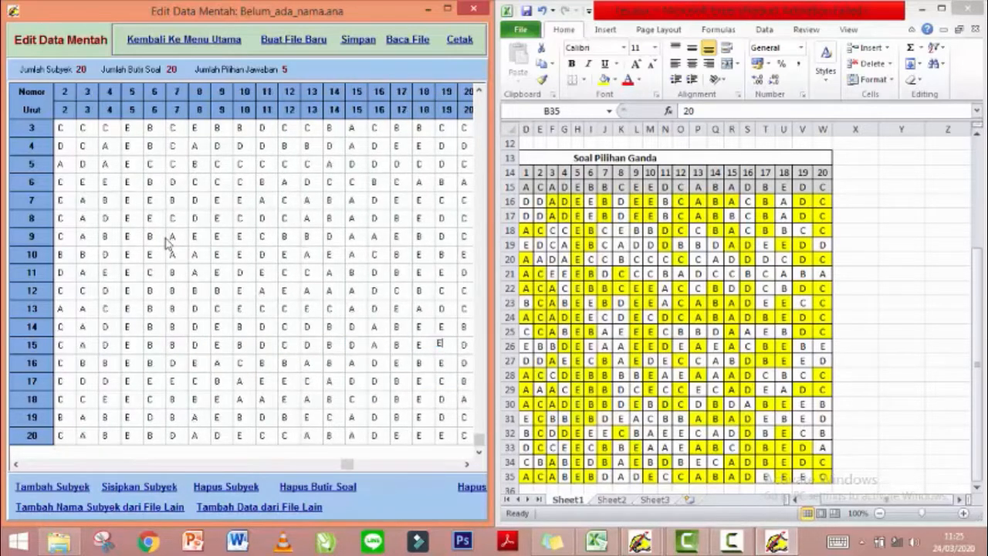
pyautogui.write('AAACEBBDCECCECADEAD')
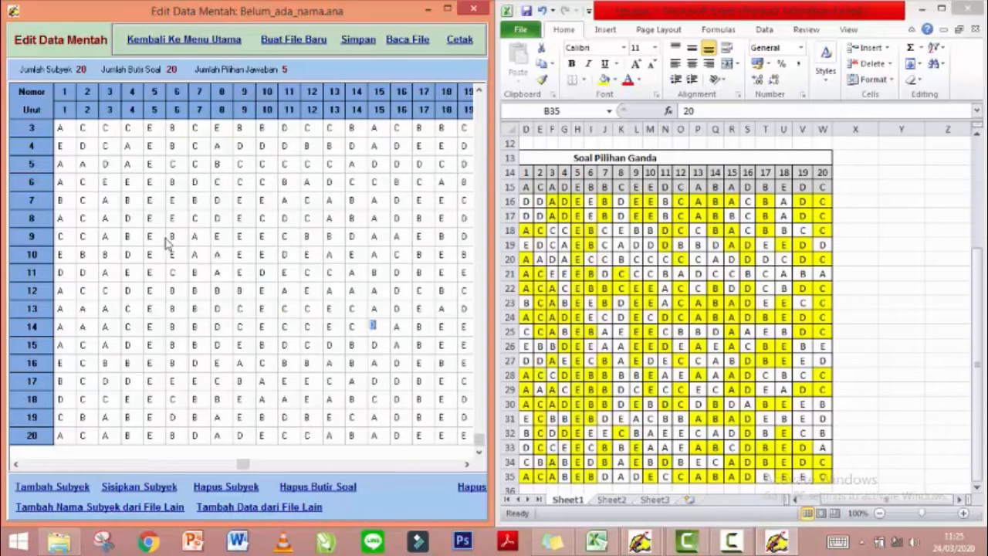
pyautogui.write('CACCDEBBBBEAEAAA')
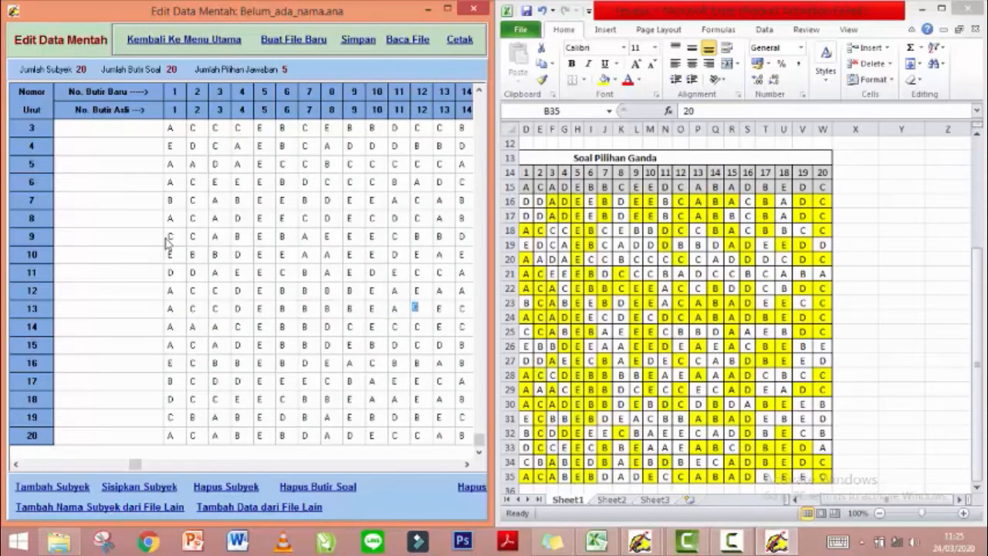
pyautogui.write('DEADCDDAEECBAEDECCABEDCAEEBBDEEAAE')
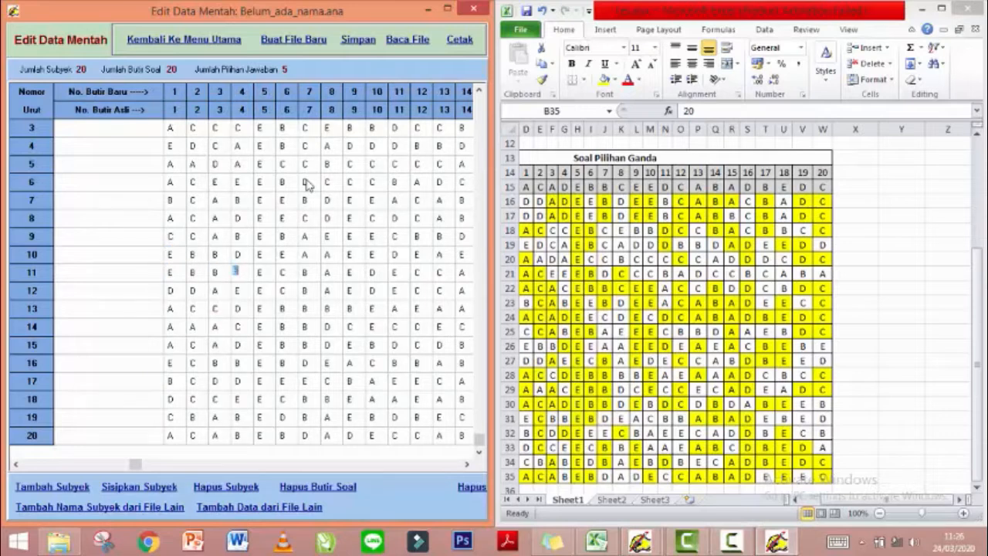
pyautogui.write('EDEAEACBEBECCABEBAEEECBBDAAEBDCACADEECDECDCA')
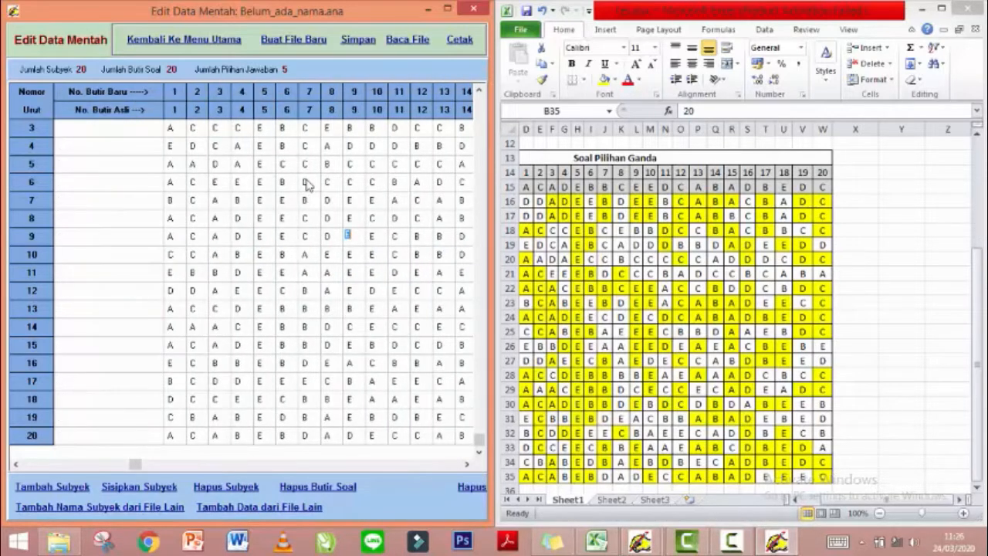
pyautogui.write('BADBEDCBCABEEBDEEACABADEECC')
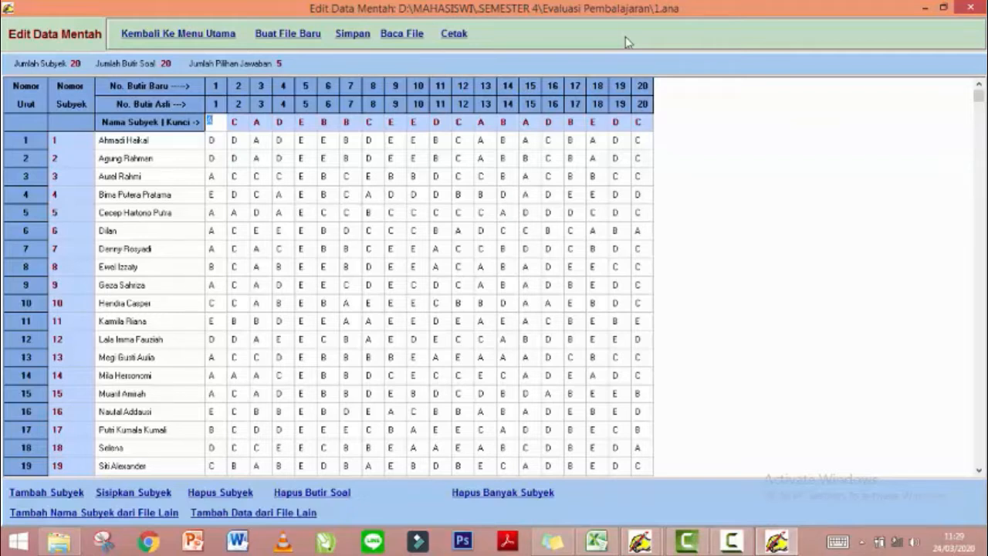
# Move up to the item 2 answer-key cell in the 1.ana grid.
pyautogui.press('Up')
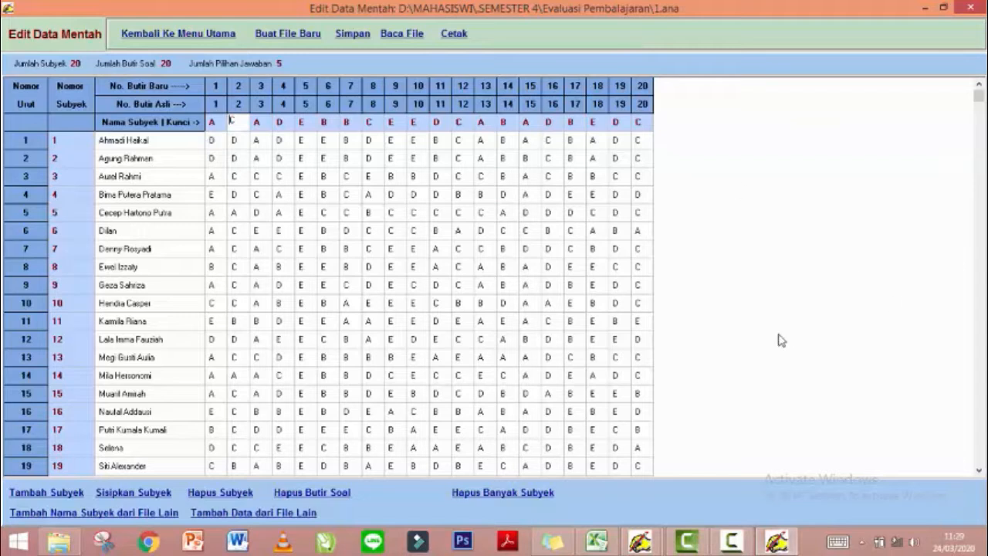
pyautogui.click(587, 544)
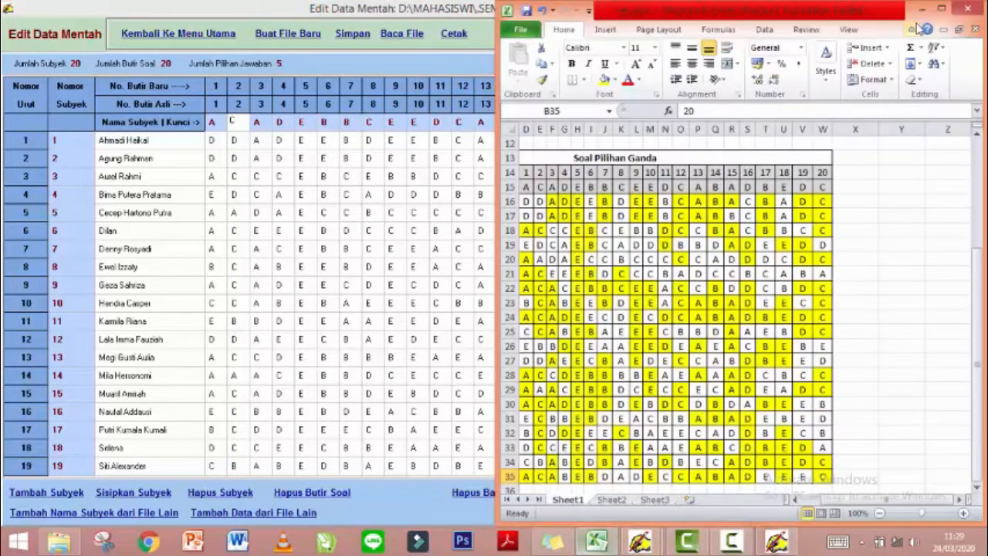
pyautogui.click(941, 8)
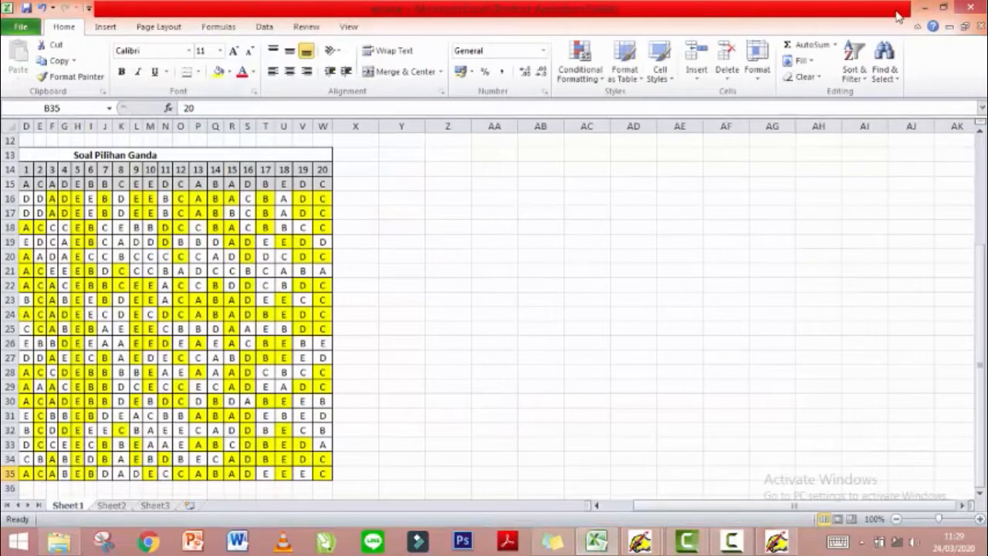
pyautogui.press('Left')
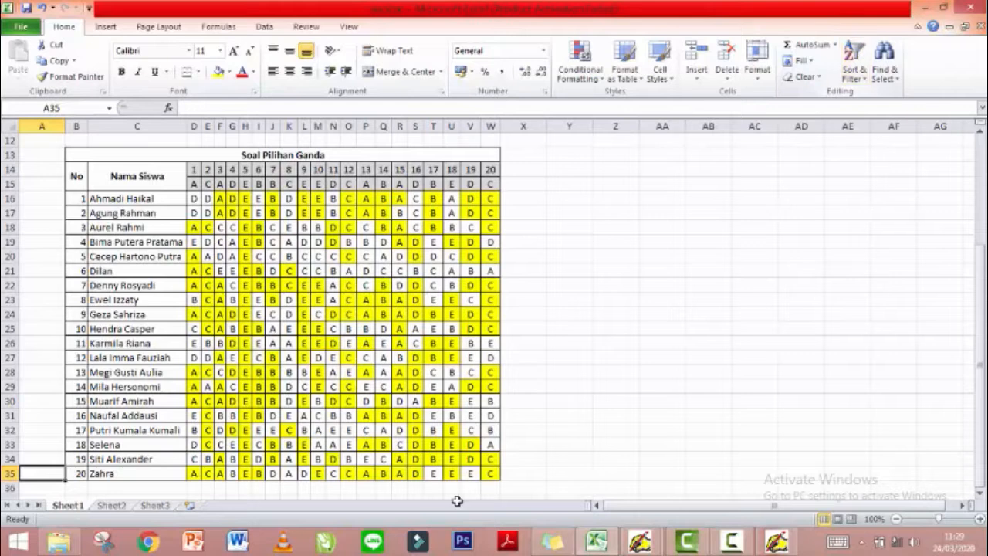
pyautogui.click(774, 542)
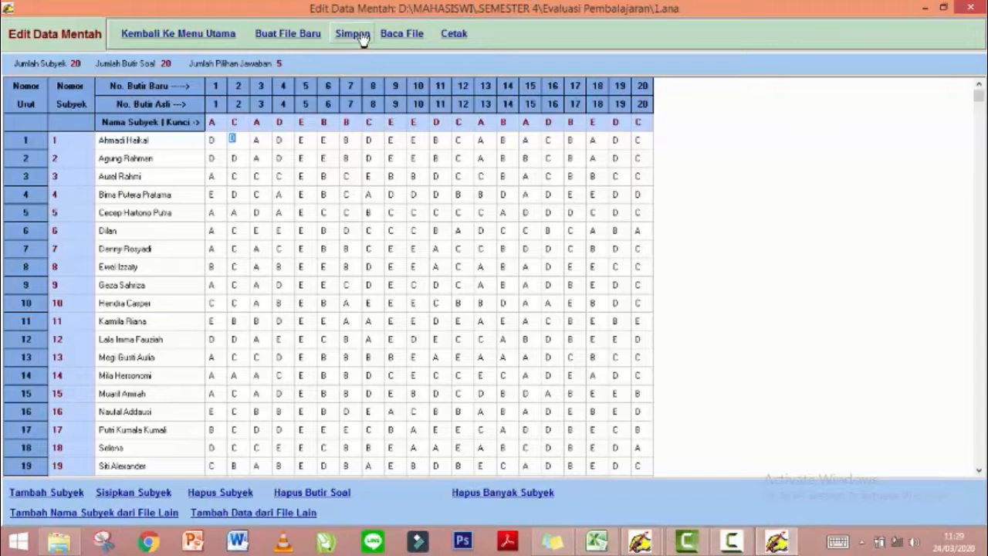
# Score the 1.ana data and view the weighted scores (mean 10.25, SD 2.97).
pyautogui.click(179, 36)
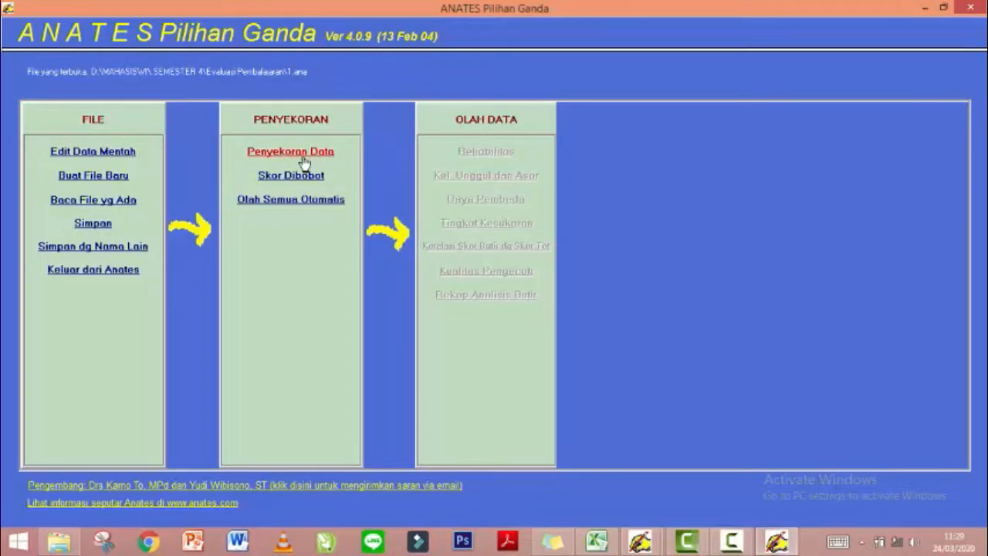
pyautogui.click(303, 158)
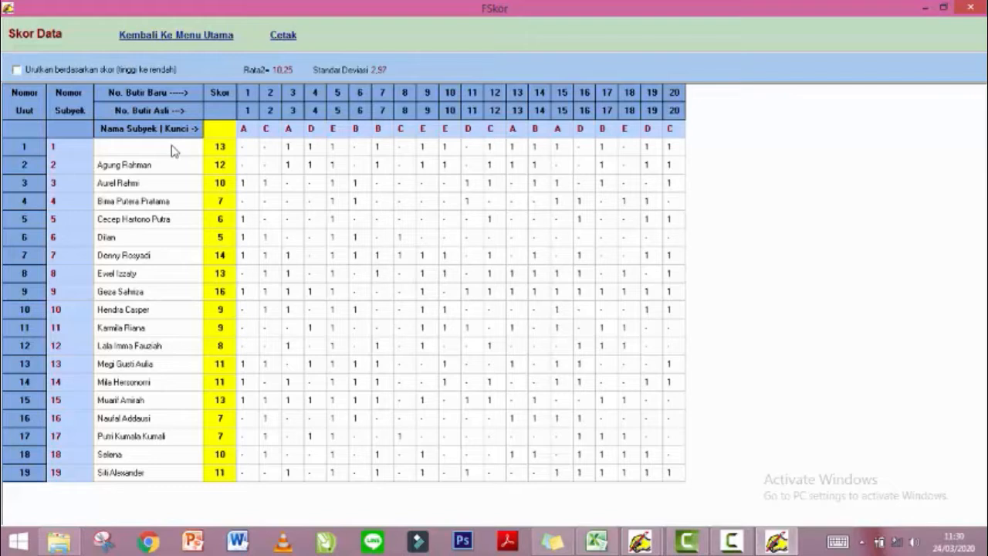
pyautogui.click(179, 49)
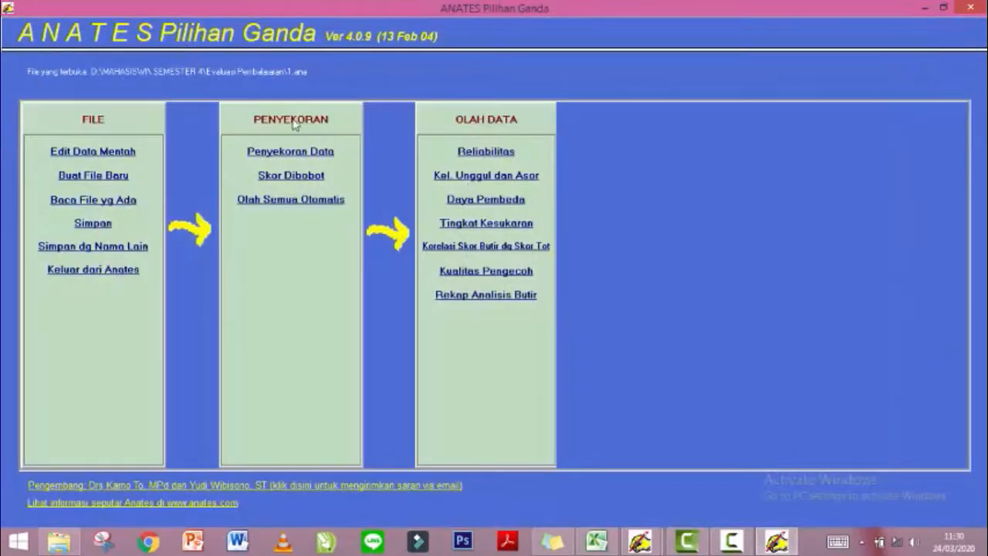
pyautogui.click(300, 185)
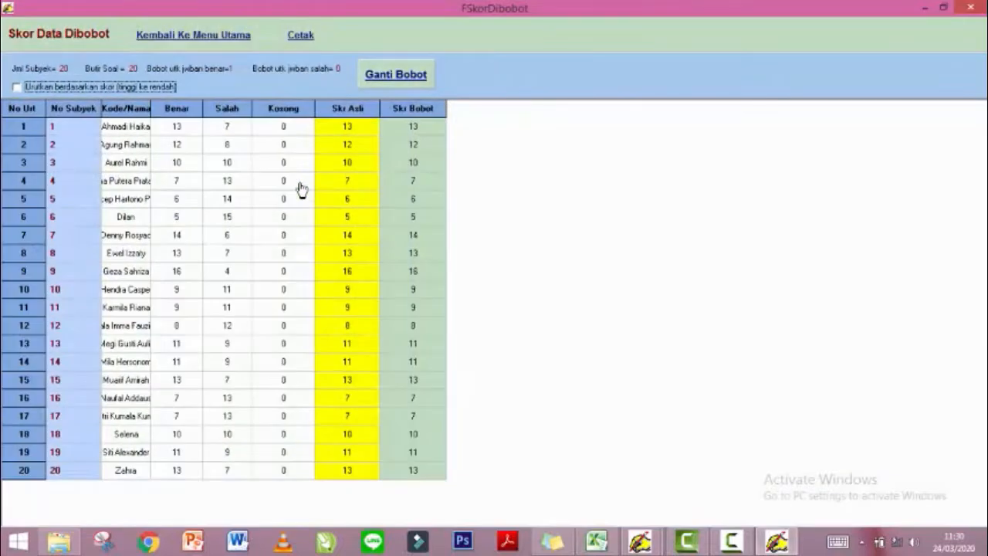
pyautogui.click(193, 35)
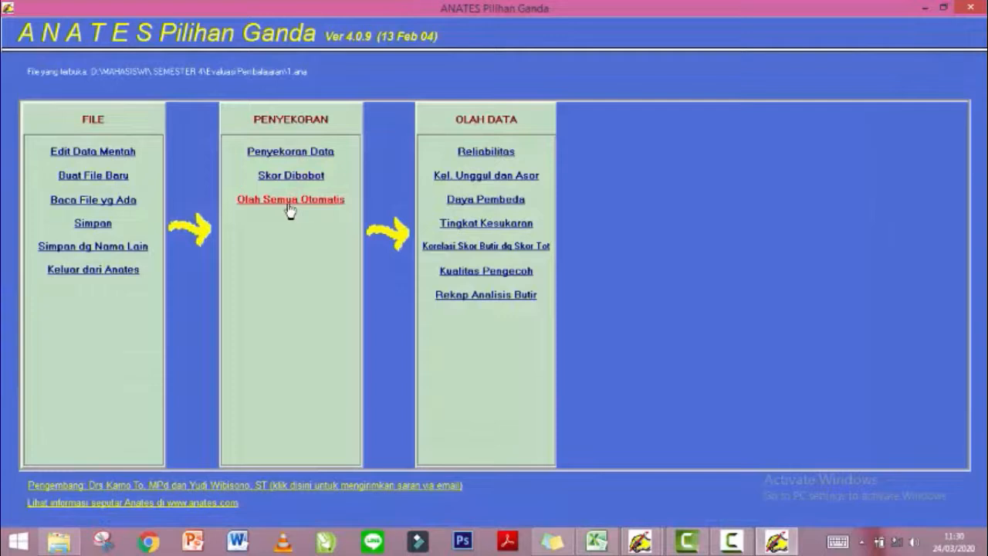
pyautogui.click(290, 202)
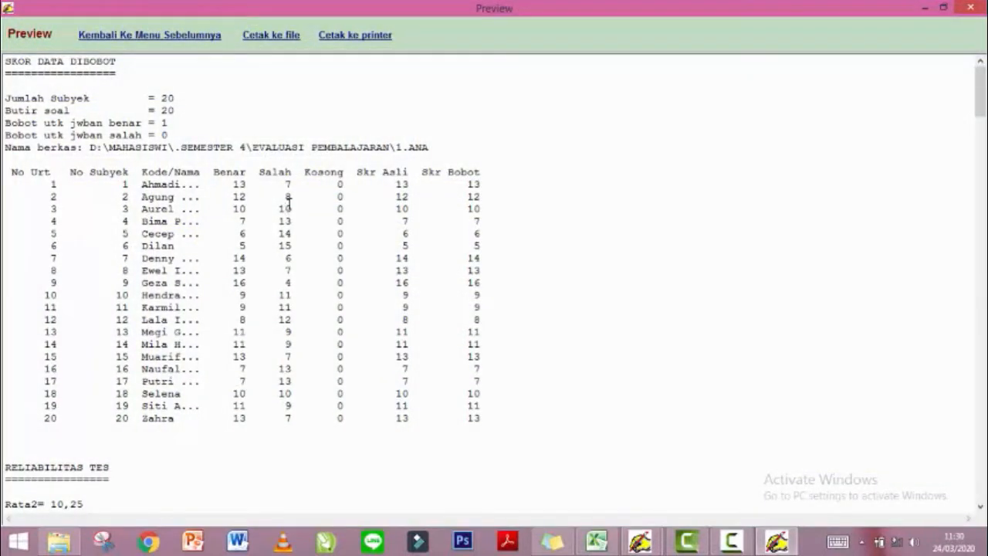
pyautogui.press('Down')
pyautogui.press('Down')
pyautogui.press('Down')
pyautogui.press('Down')
pyautogui.press('Down')
pyautogui.press('Down')
pyautogui.press('Down')
pyautogui.press('Down')
pyautogui.press('Up')
pyautogui.press('Up')
pyautogui.press('Up')
pyautogui.press('Up')
pyautogui.press('Up')
pyautogui.press('Up')
pyautogui.press('Up')
pyautogui.press('Up')
pyautogui.press('Left')
pyautogui.press('Up')
pyautogui.press('Left')
pyautogui.press('Up')
pyautogui.press('Left')
pyautogui.press('Left')
pyautogui.press('Left')
pyautogui.press('Left')
pyautogui.press('Left')
pyautogui.press('Down')
pyautogui.press('Left')
pyautogui.press('Left')
pyautogui.press('Right')
pyautogui.press('Right')
pyautogui.press('Right')
pyautogui.press('Right')
pyautogui.press('Right')
pyautogui.press('Right')
pyautogui.press('Right')
pyautogui.press('Right')
pyautogui.press('Right')
pyautogui.press('Right')
pyautogui.press('Right')
pyautogui.press('Right')
pyautogui.press('Right')
pyautogui.press('Right')
pyautogui.press('Right')
pyautogui.press('Right')
pyautogui.press('Right')
pyautogui.press('Right')
pyautogui.press('Right')
pyautogui.press('Right')
pyautogui.press('Right')
pyautogui.press('Right')
pyautogui.press('Right')
pyautogui.press('Right')
pyautogui.press('Right')
pyautogui.press('Right')
pyautogui.press('Right')
pyautogui.press('Right')
pyautogui.press('Right')
pyautogui.press('Right')
pyautogui.press('Right')
pyautogui.press('Right')
pyautogui.press('Right')
pyautogui.press('Right')
pyautogui.press('Right')
pyautogui.press('Right')
pyautogui.press('Right')
pyautogui.press('Right')
pyautogui.press('Right')
pyautogui.press('Right')
pyautogui.press('Down')
pyautogui.press('Down')
pyautogui.press('Down')
pyautogui.press('Down')
pyautogui.press('Down')
pyautogui.press('Down')
pyautogui.press('Down')
pyautogui.press('Down')
pyautogui.press('Down')
pyautogui.press('Down')
pyautogui.press('Down')
pyautogui.press('Down')
pyautogui.press('Down')
pyautogui.press('Down')
pyautogui.press('Down')
pyautogui.press('Down')
pyautogui.press('Down')
pyautogui.press('Down')
pyautogui.press('Down')
pyautogui.press('Down')
pyautogui.press('Down')
pyautogui.press('Down')
pyautogui.press('Down')
pyautogui.press('Down')
pyautogui.press('Down')
pyautogui.press('Down')
pyautogui.press('Down')
pyautogui.press('Down')
pyautogui.press('Down')
pyautogui.press('Down')
pyautogui.press('Down')
pyautogui.press('Down')
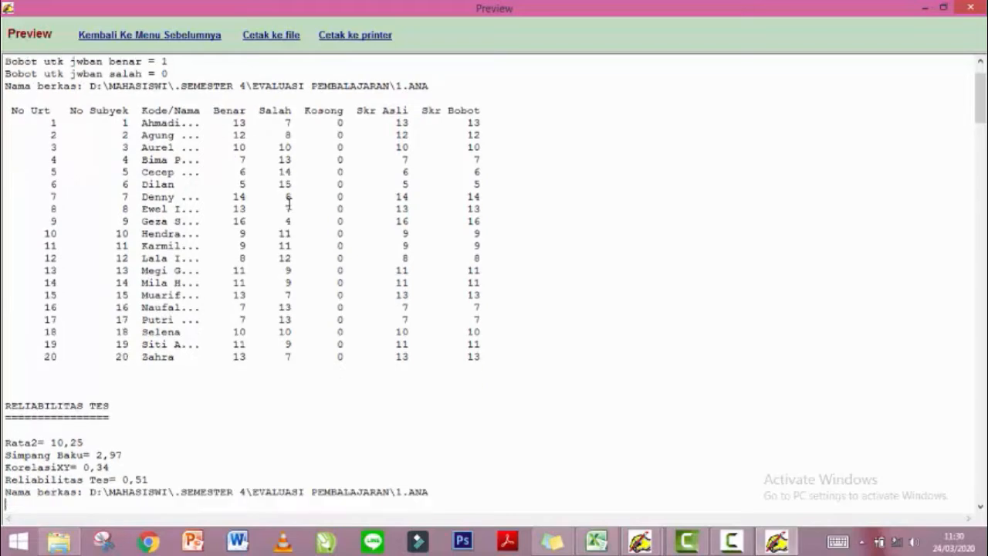
pyautogui.press('Up')
pyautogui.press('Up')
pyautogui.press('Up')
pyautogui.press('Up')
pyautogui.press('Up')
pyautogui.press('Up')
pyautogui.press('Up')
pyautogui.press('Up')
pyautogui.press('Up')
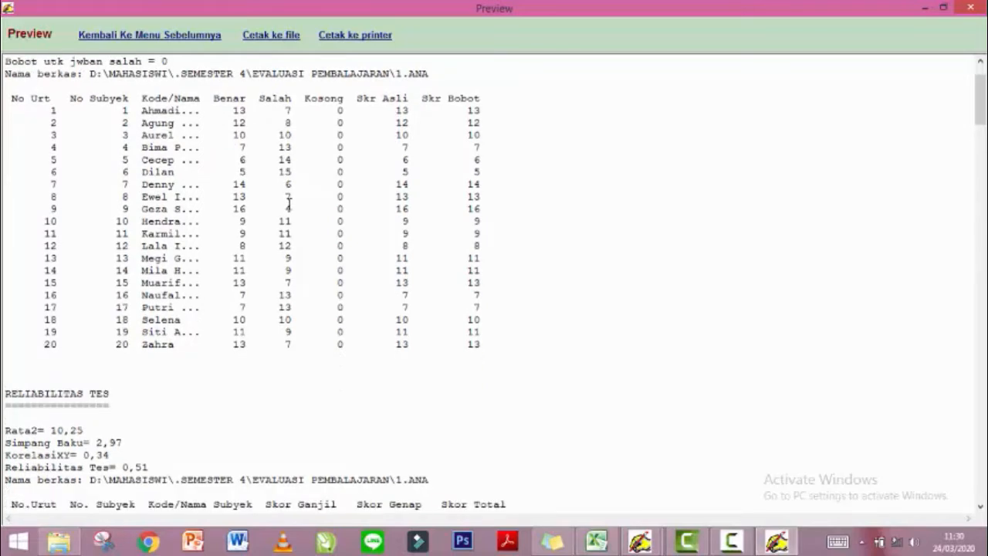
pyautogui.press('Down')
pyautogui.press('Down')
pyautogui.press('Down')
pyautogui.press('Down')
pyautogui.press('Up')
pyautogui.press('Up')
pyautogui.press('Down')
pyautogui.press('Down')
pyautogui.press('Down')
pyautogui.press('Down')
pyautogui.press('Down')
pyautogui.press('Down')
pyautogui.press('Down')
pyautogui.press('Down')
pyautogui.press('Down')
pyautogui.press('Down')
pyautogui.press('Down')
pyautogui.press('Down')
pyautogui.press('Down')
pyautogui.press('Down')
pyautogui.press('Down')
pyautogui.press('Down')
pyautogui.press('Down')
pyautogui.press('Down')
pyautogui.press('Down')
pyautogui.press('Down')
pyautogui.press('Down')
pyautogui.press('Down')
pyautogui.press('Down')
pyautogui.press('Down')
pyautogui.press('Down')
pyautogui.press('Down')
pyautogui.press('Down')
pyautogui.press('Down')
pyautogui.press('Down')
pyautogui.press('Down')
pyautogui.press('Down')
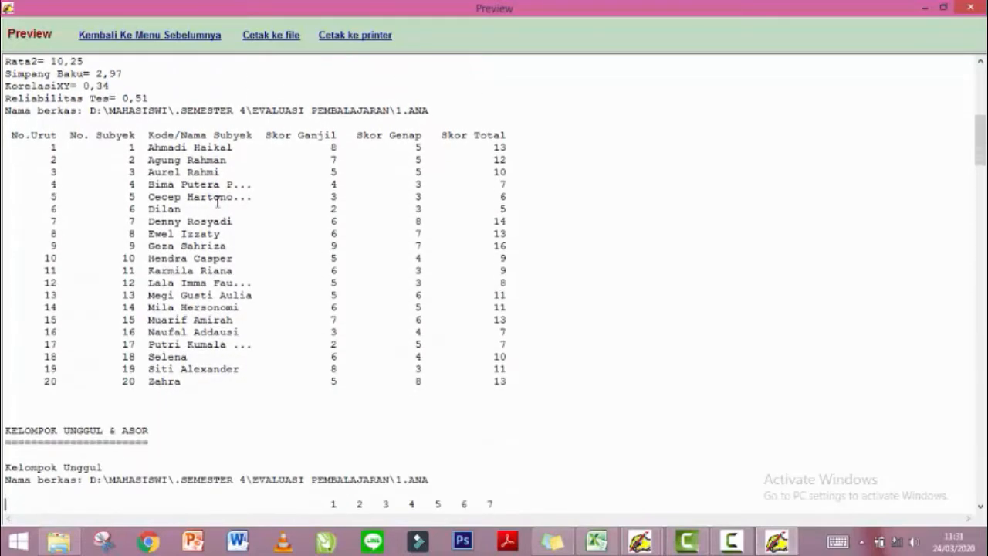
pyautogui.click(143, 35)
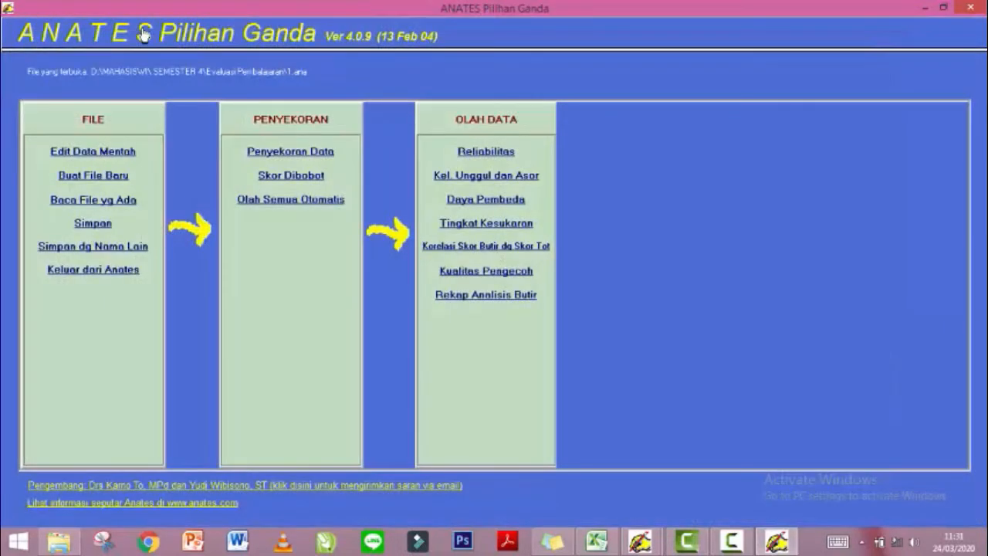
pyautogui.click(502, 158)
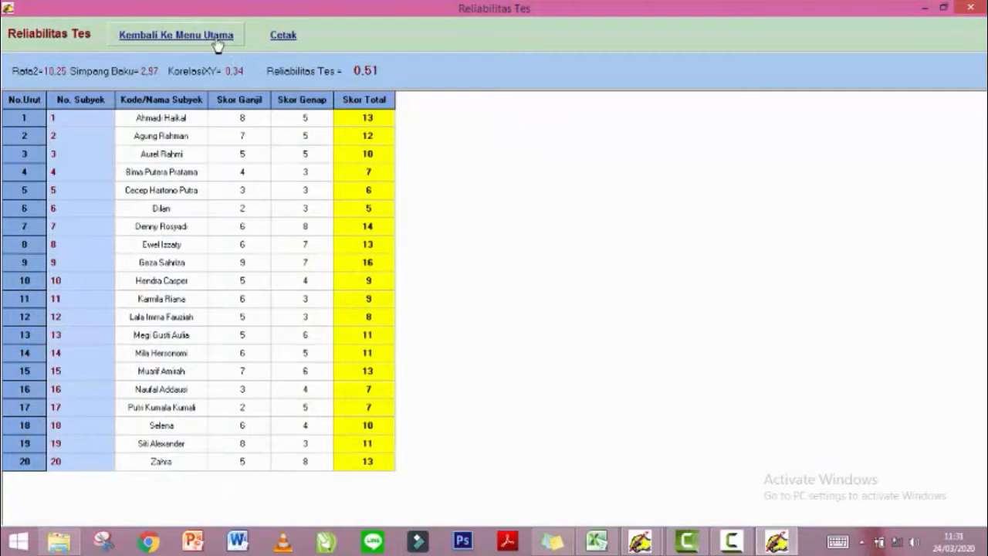
pyautogui.click(217, 45)
pyautogui.click(468, 159)
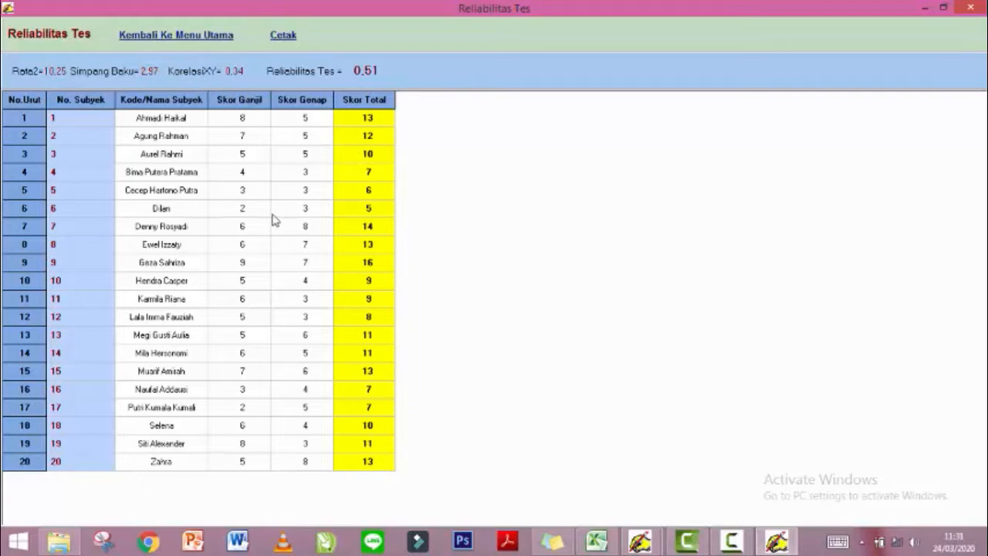
pyautogui.click(174, 34)
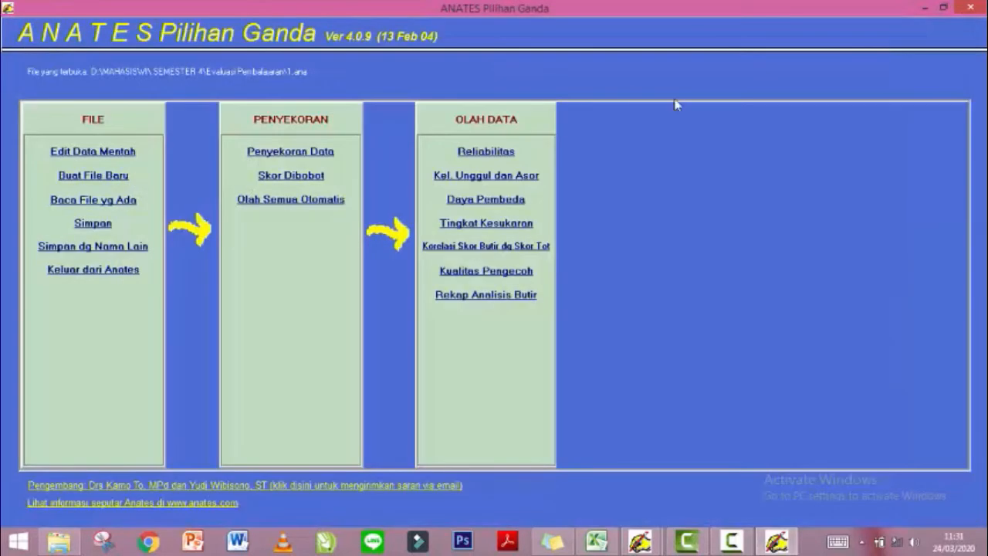
pyautogui.click(488, 178)
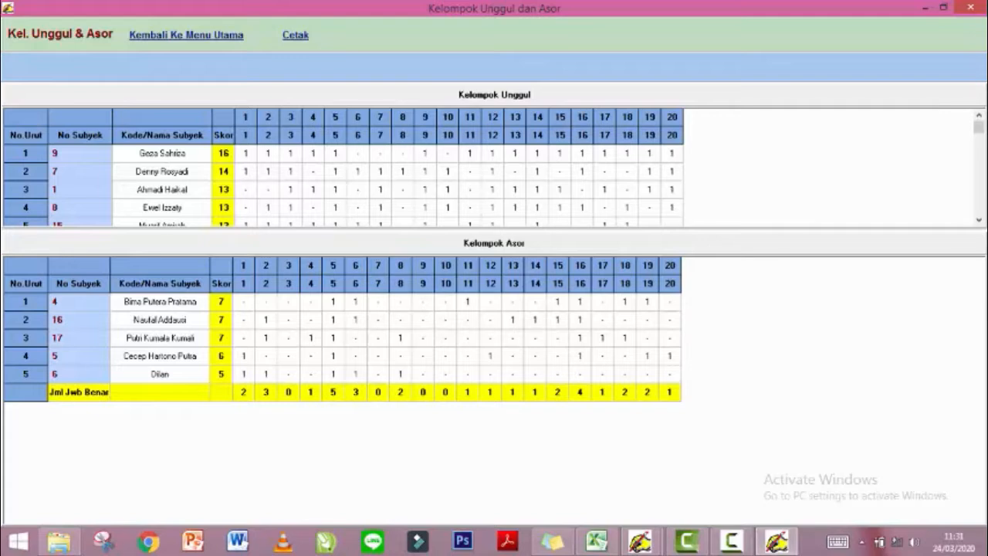
pyautogui.click(979, 219)
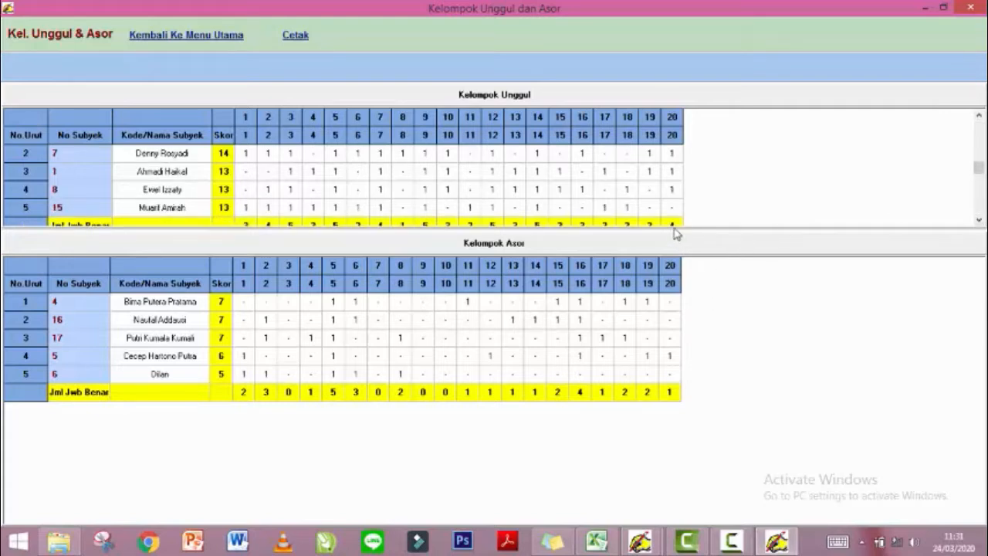
pyautogui.moveTo(660, 228); pyautogui.dragTo(660, 271)
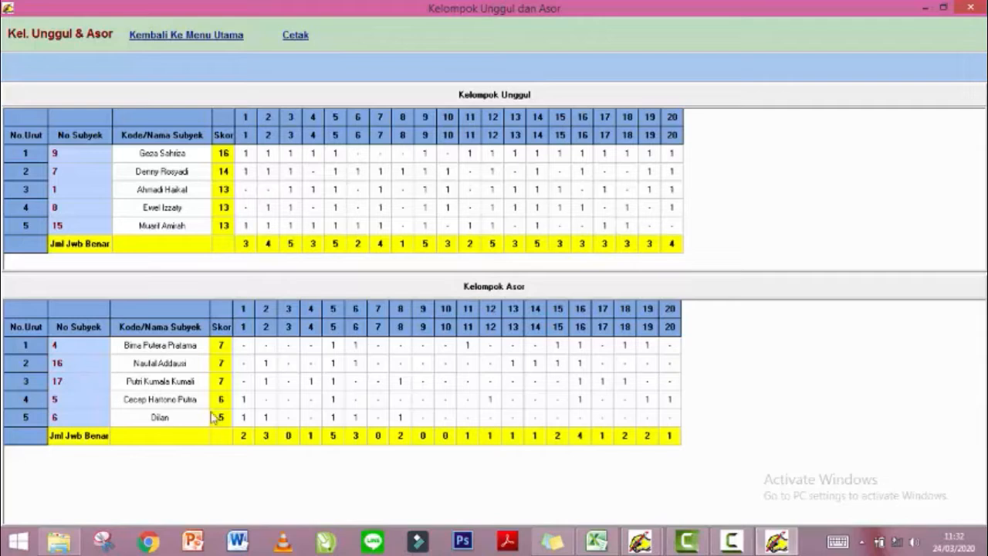
pyautogui.click(207, 37)
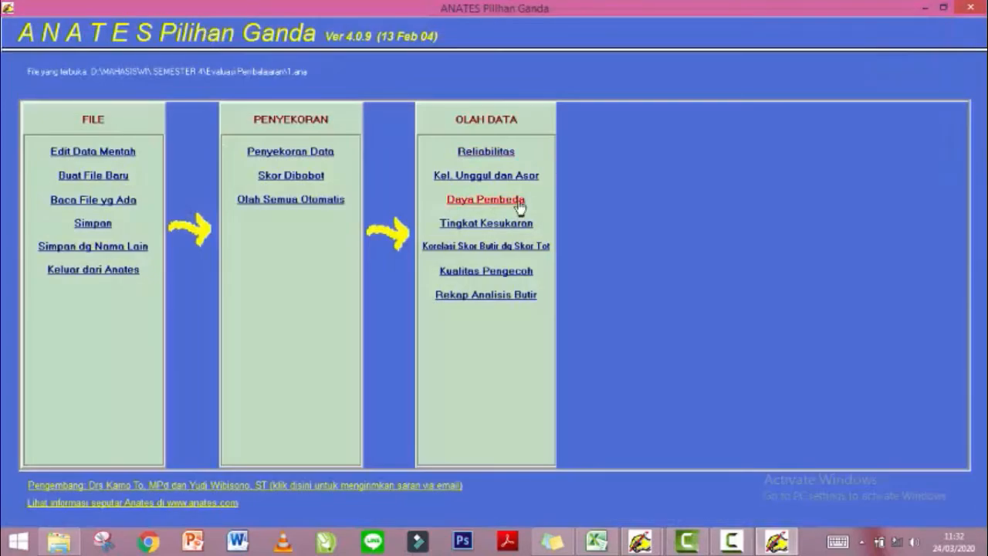
pyautogui.click(520, 204)
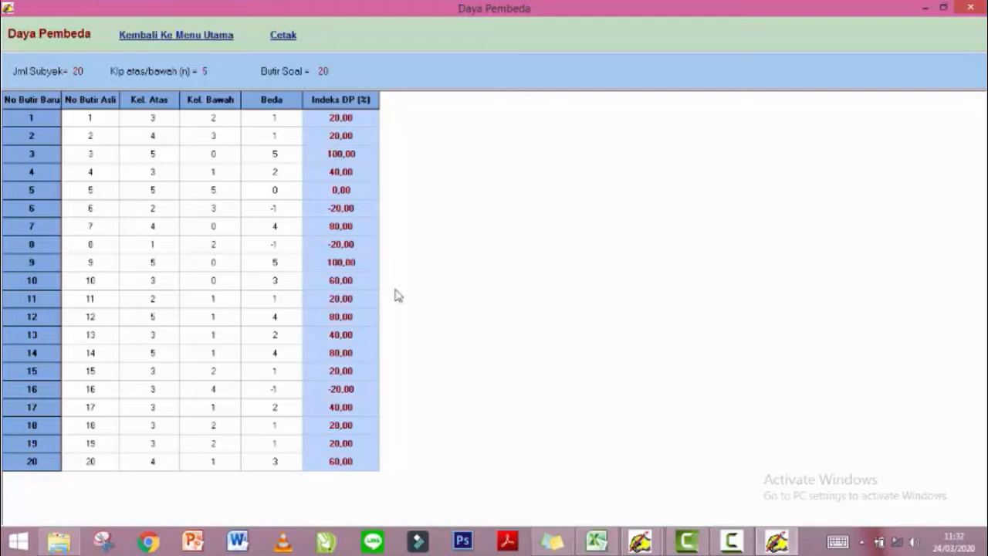
pyautogui.click(183, 40)
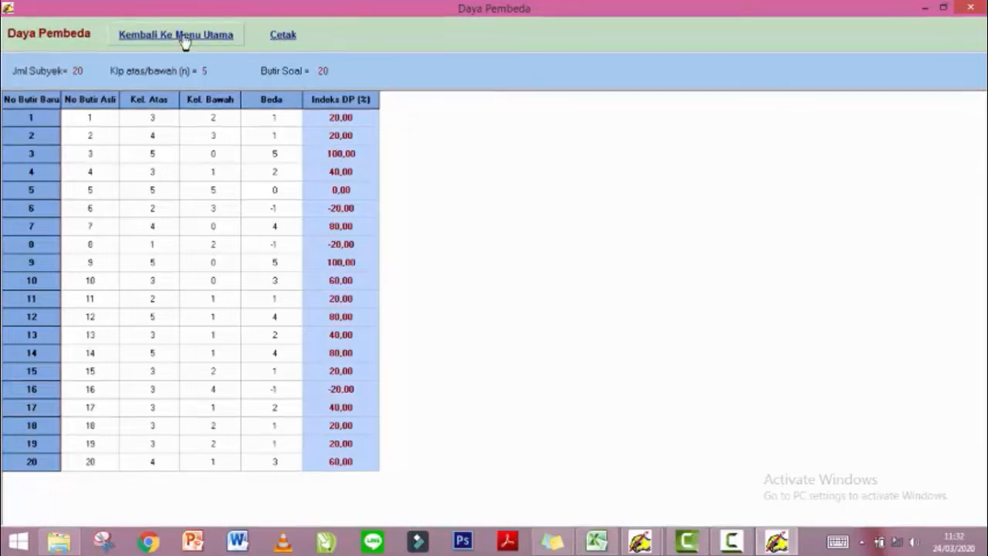
pyautogui.click(506, 230)
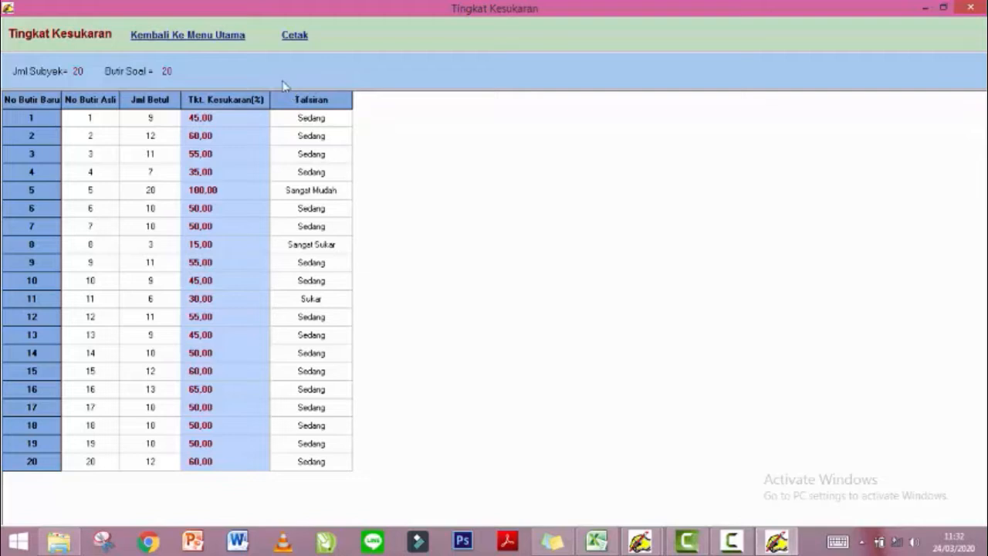
pyautogui.click(187, 35)
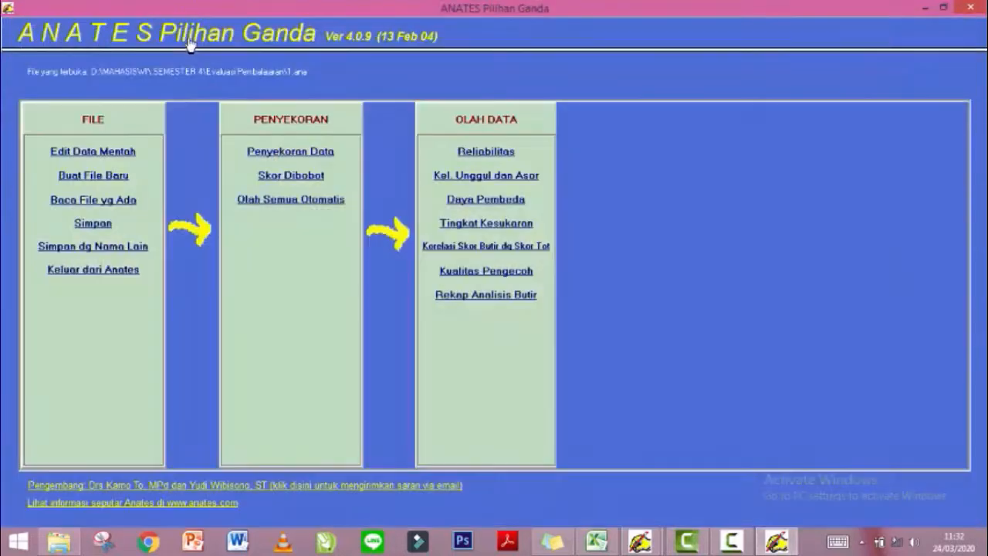
pyautogui.click(488, 247)
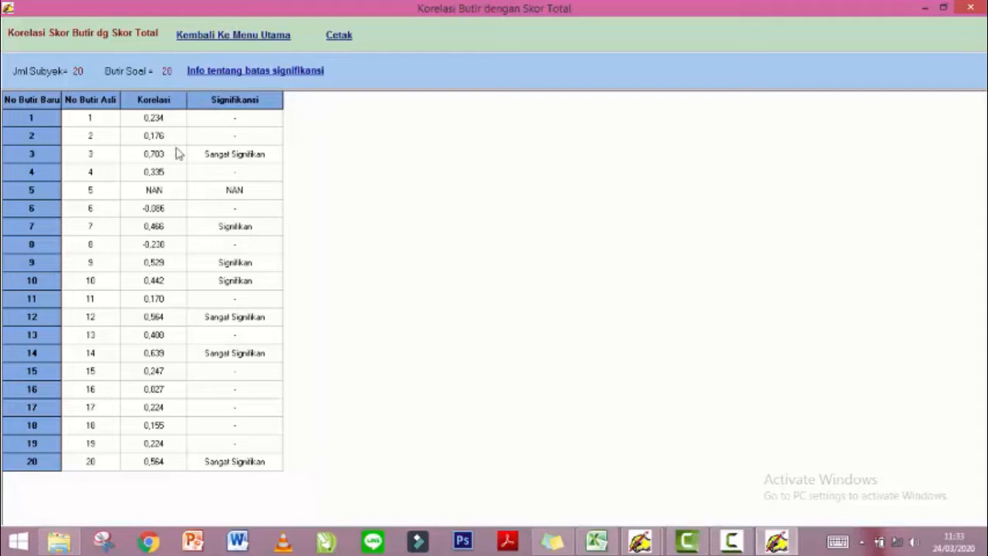
pyautogui.click(249, 41)
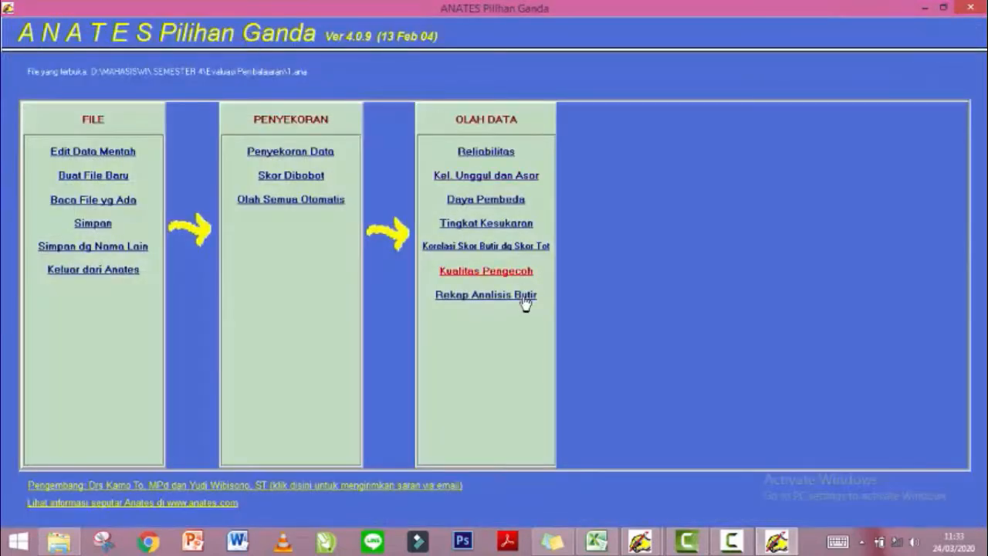
pyautogui.click(512, 284)
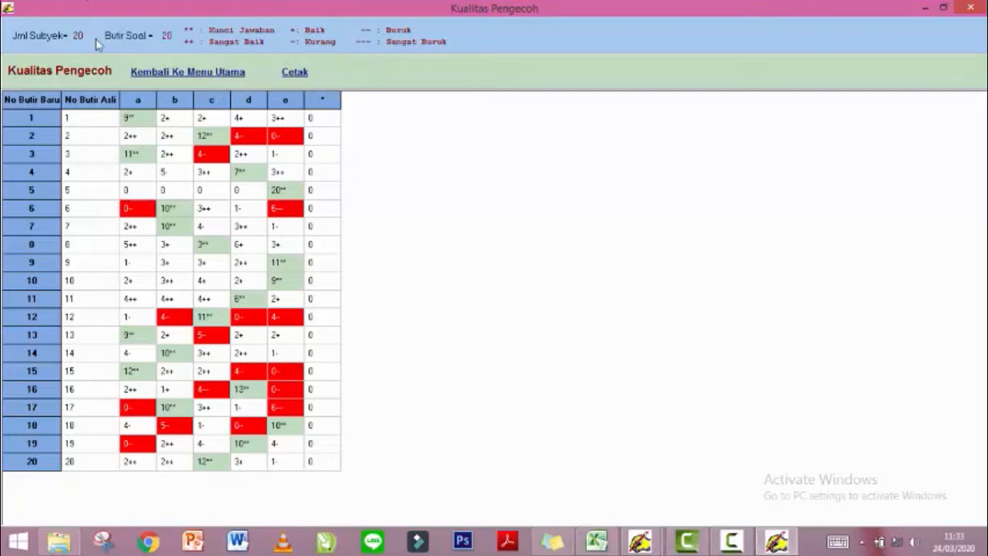
pyautogui.click(172, 72)
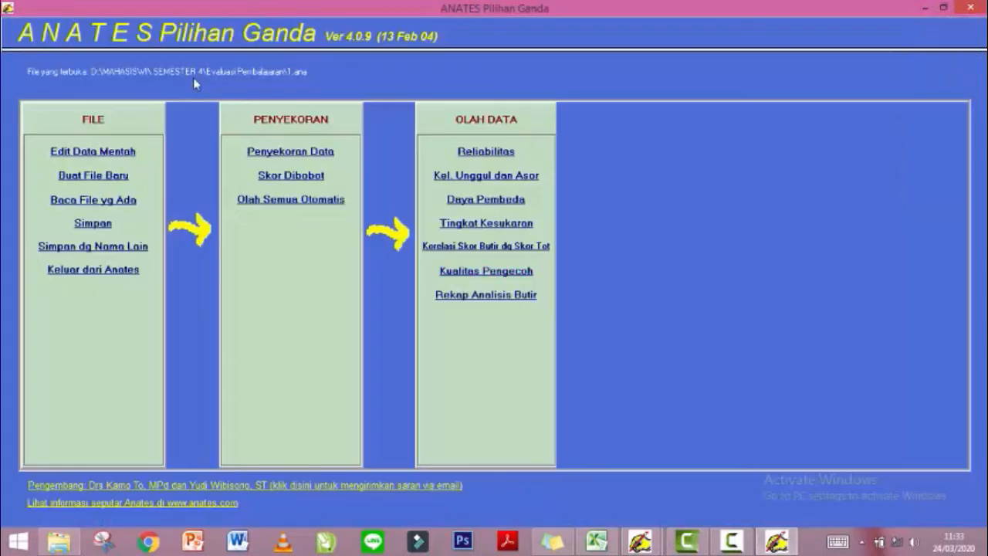
pyautogui.click(497, 298)
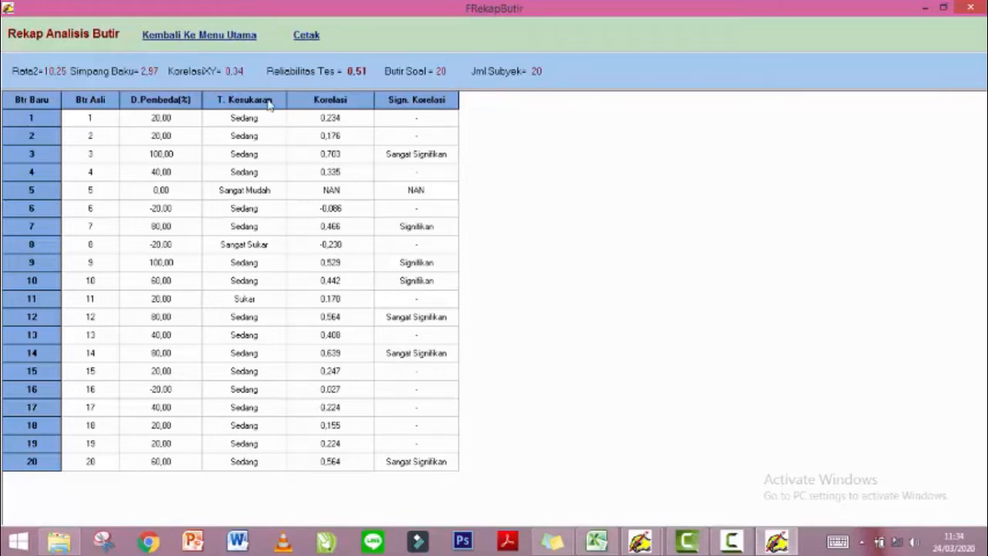
pyautogui.click(214, 35)
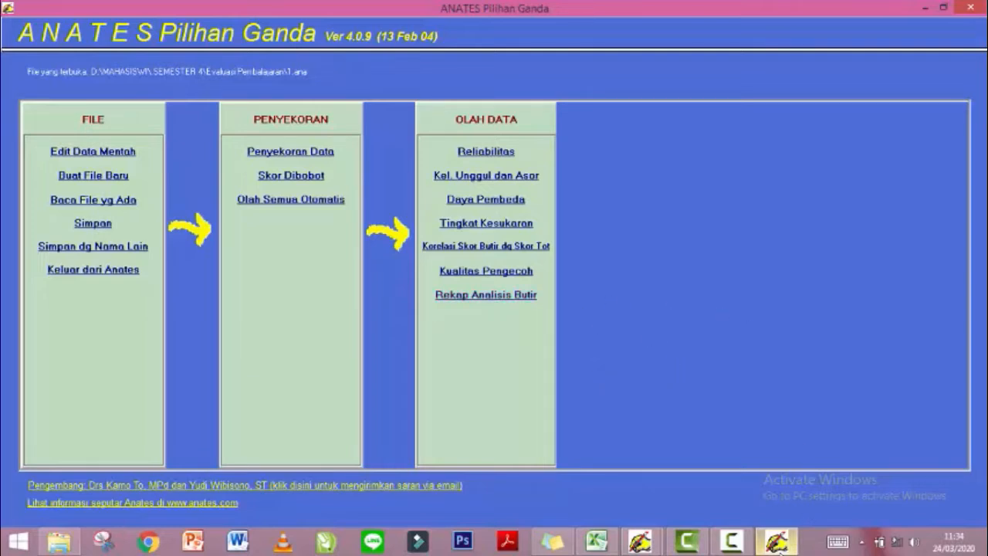
# Scroll down the SOAL URAIAN 20-student raw-score sheet, then minimize the workbook.
pyautogui.moveTo(780, 543)
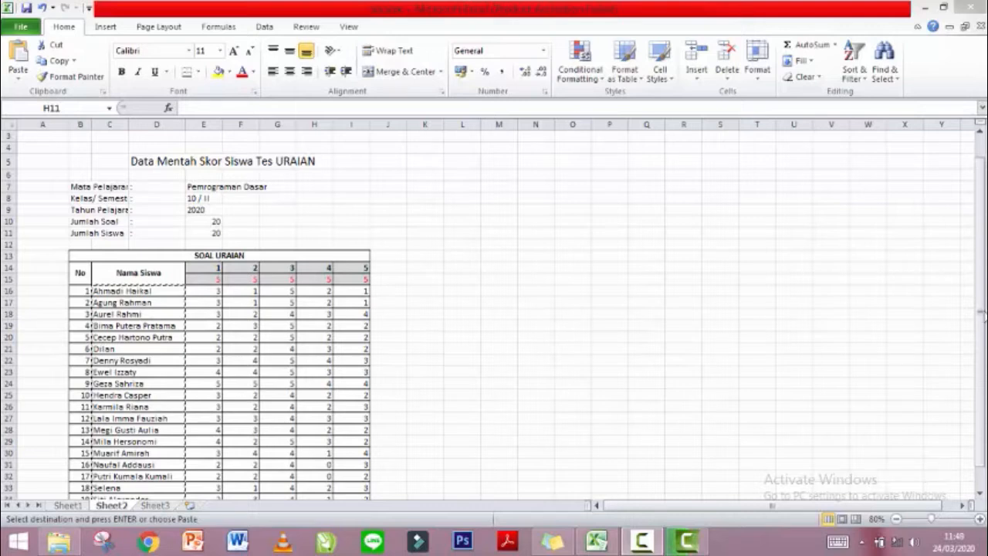
pyautogui.moveTo(982, 337); pyautogui.dragTo(980, 419)
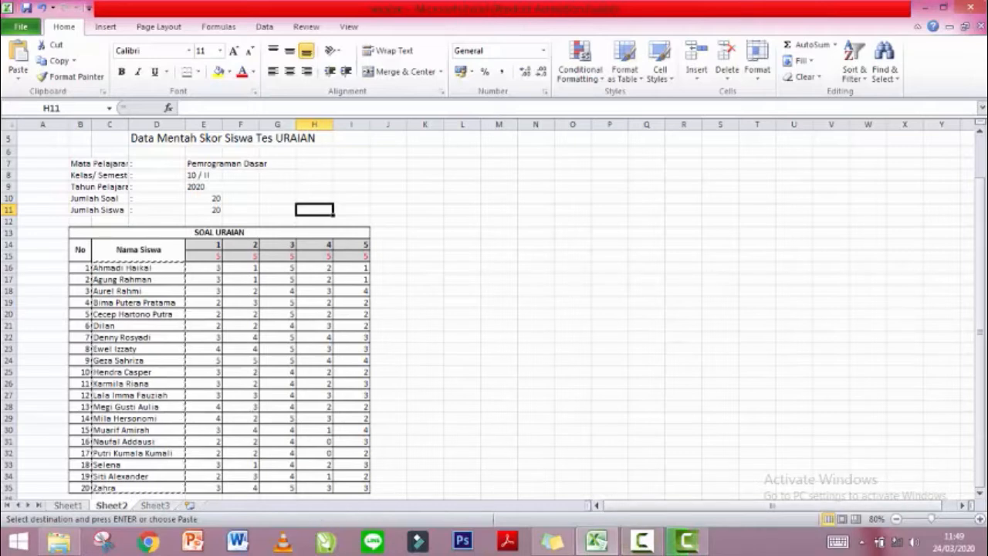
pyautogui.click(927, 8)
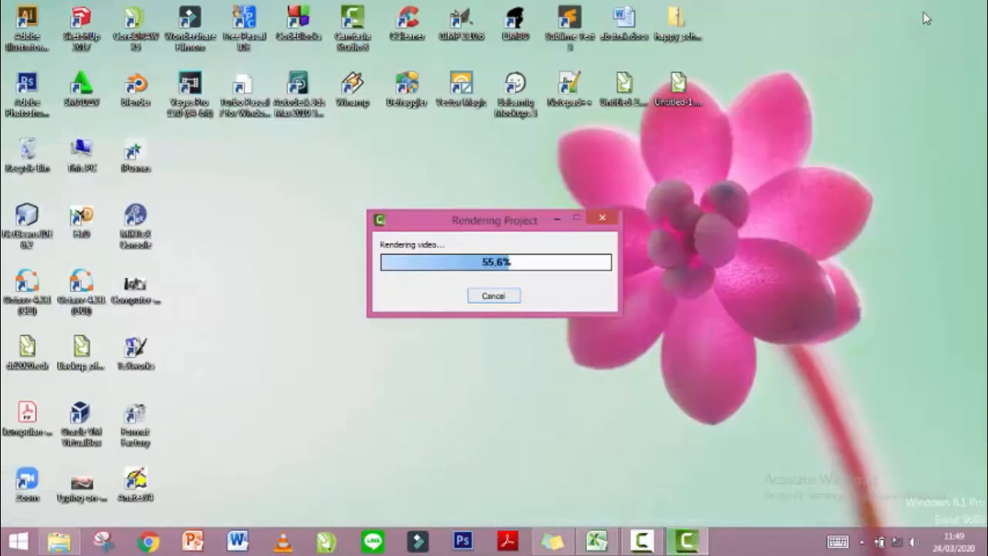
# Launch ANATES from the desktop and start the Uraian essay-test module.
pyautogui.doubleClick(134, 478)
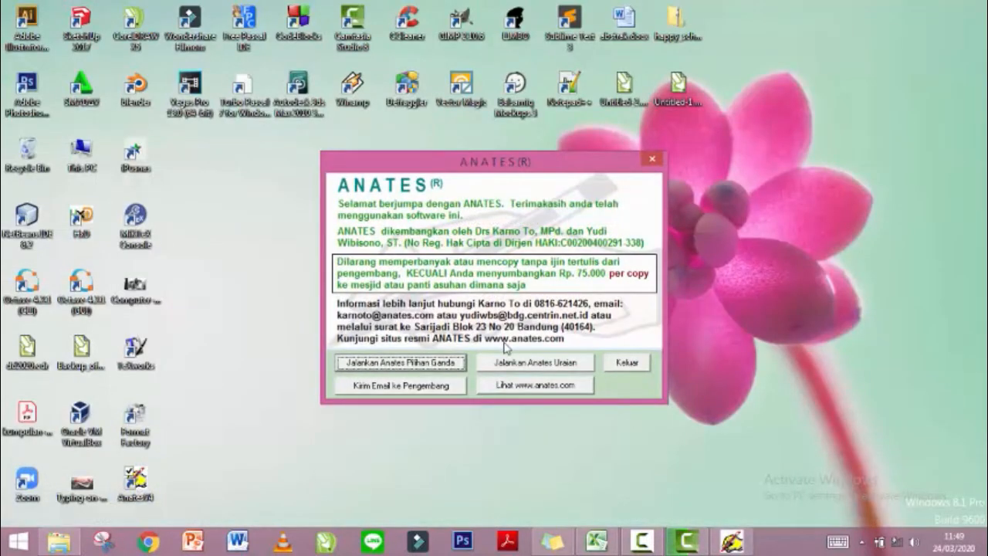
pyautogui.click(506, 363)
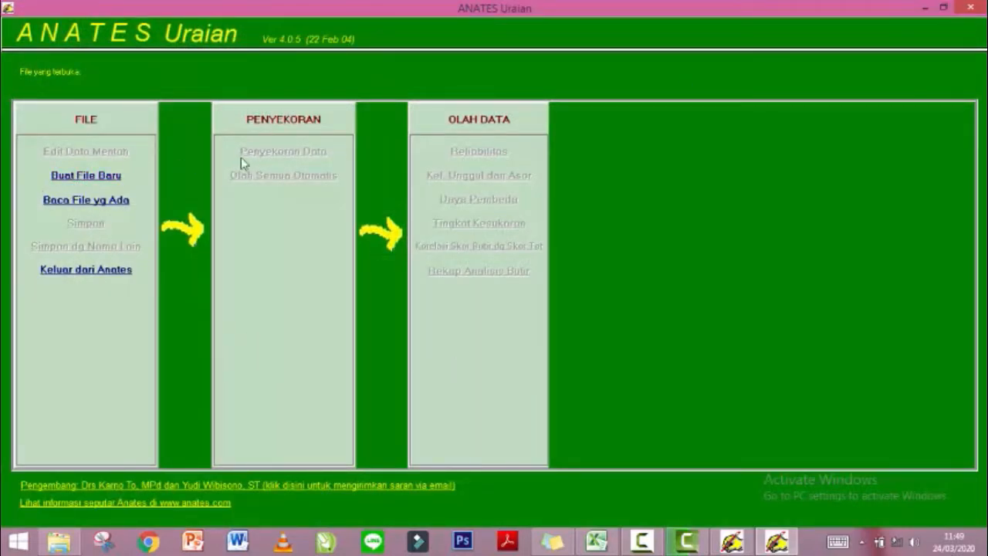
# Start a new Uraian data file with 20 as the number of subjects.
pyautogui.click(91, 178)
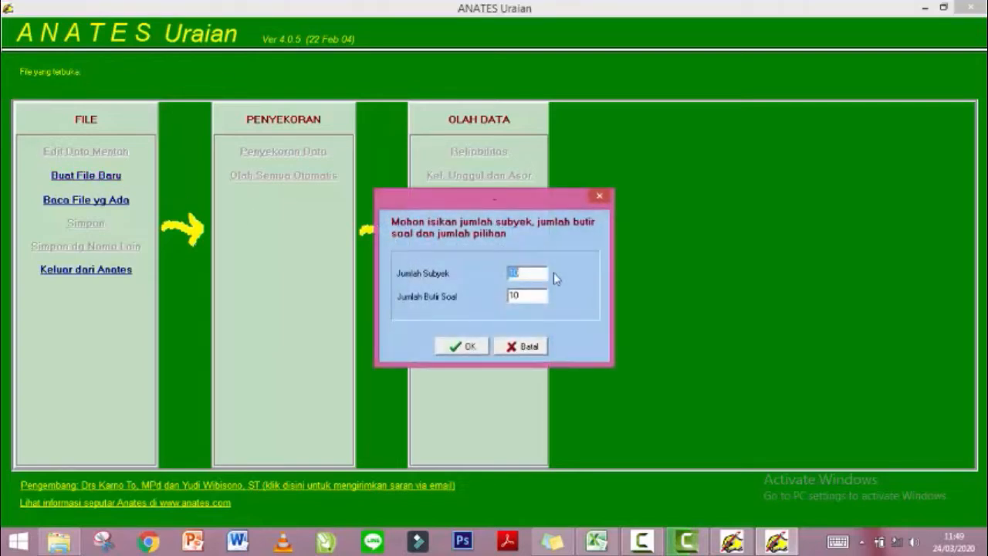
pyautogui.write('20')
# Confirm the 20-subject file and enter all 20 student names down the grid.
pyautogui.click(463, 346)
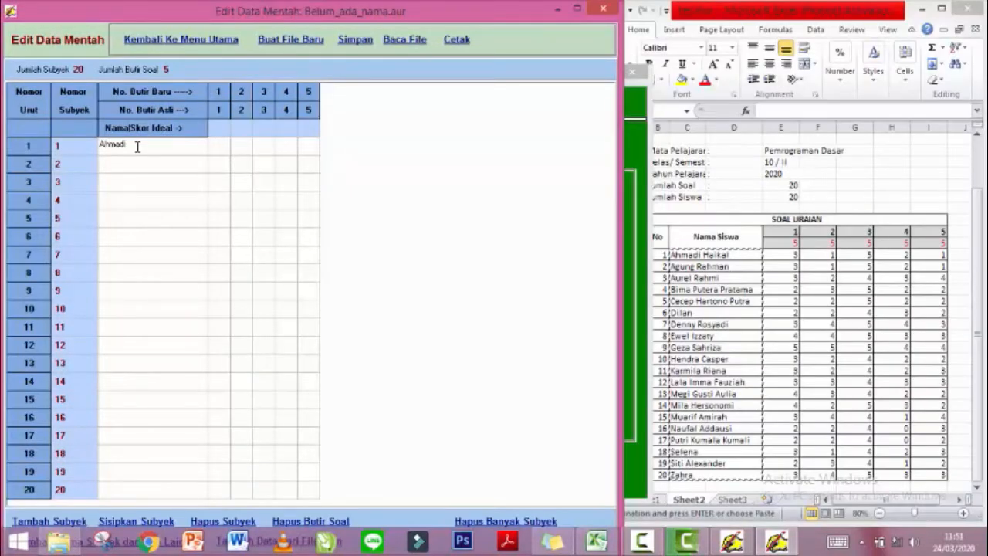
pyautogui.write('Haikal')
pyautogui.press('Return')
pyautogui.press('Return')
pyautogui.press('Return')
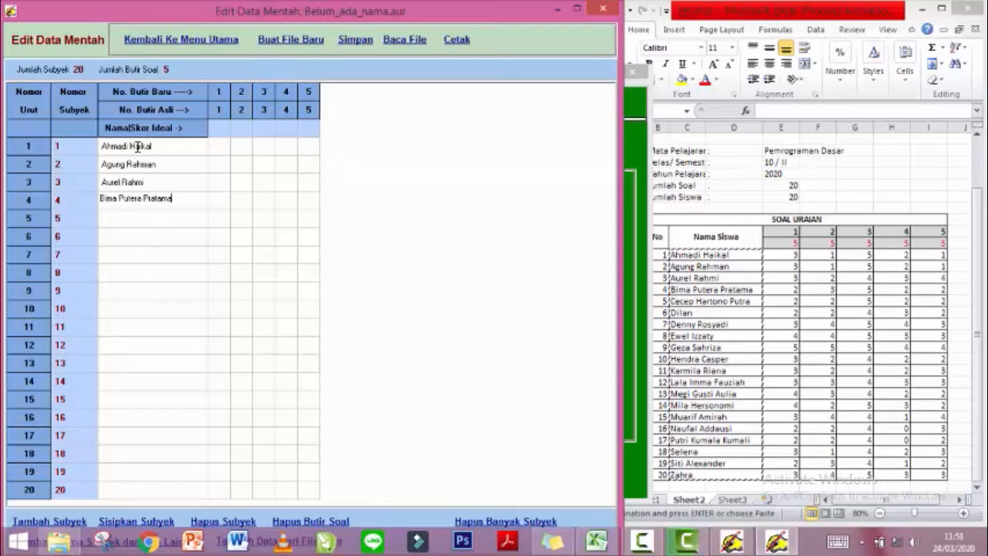
pyautogui.press('Return')
pyautogui.press('Return')
pyautogui.write('Dilan')
pyautogui.press('Return')
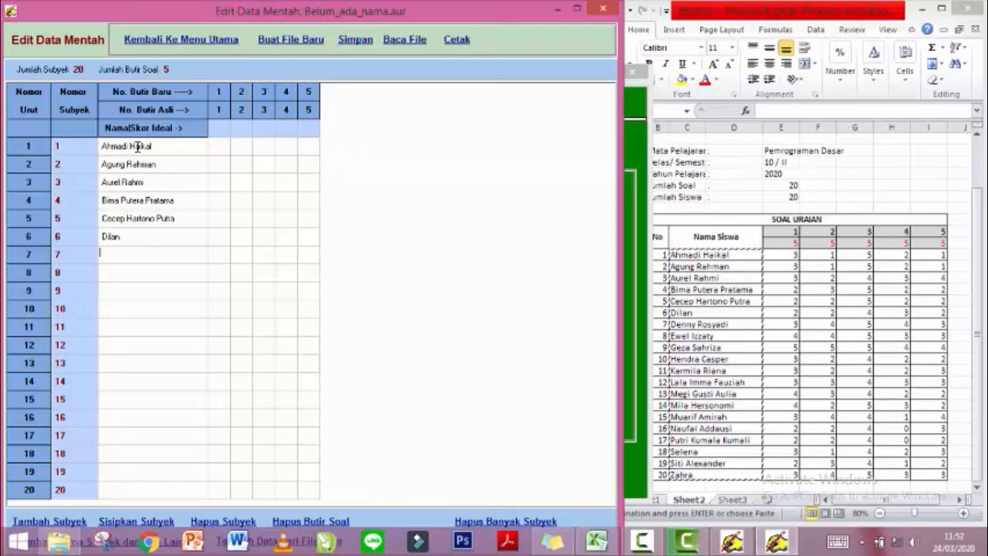
pyautogui.press('Return')
pyautogui.press('Return')
pyautogui.press('Return')
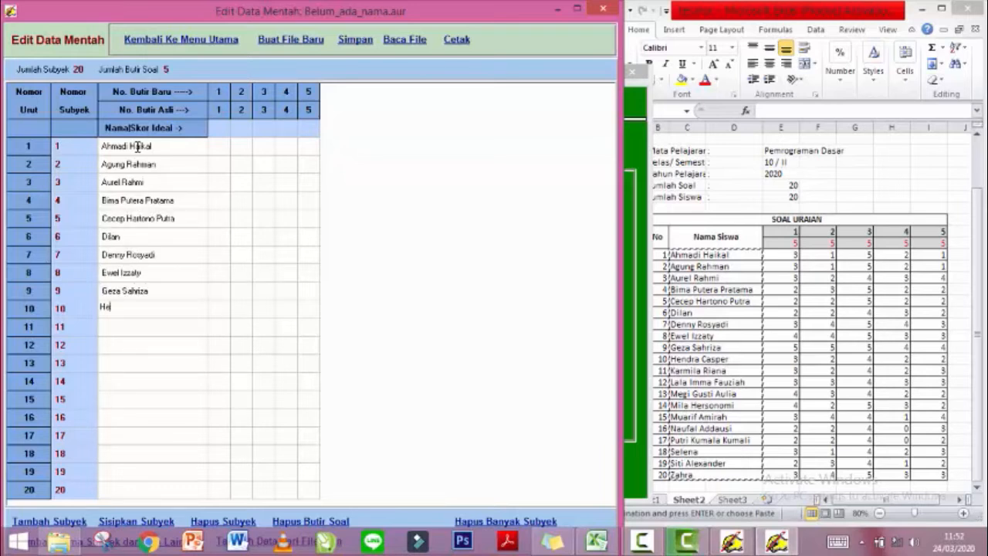
pyautogui.press('Return')
pyautogui.press('Return')
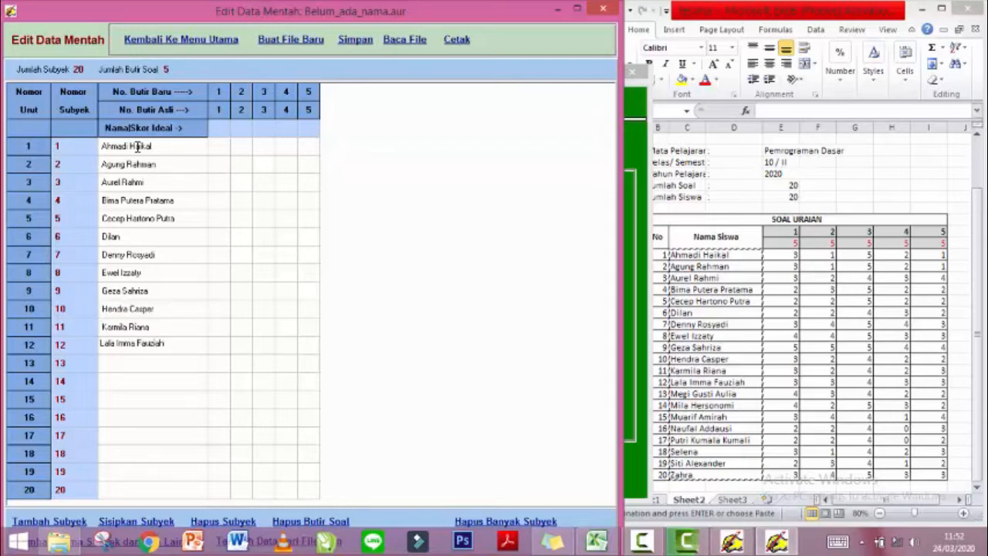
pyautogui.press('Return')
pyautogui.press('Return')
pyautogui.press('Return')
pyautogui.press('Return')
pyautogui.press('Return')
pyautogui.press('Return')
pyautogui.write('Selena')
pyautogui.press('Return')
pyautogui.press('Return')
pyautogui.write('Zahra')
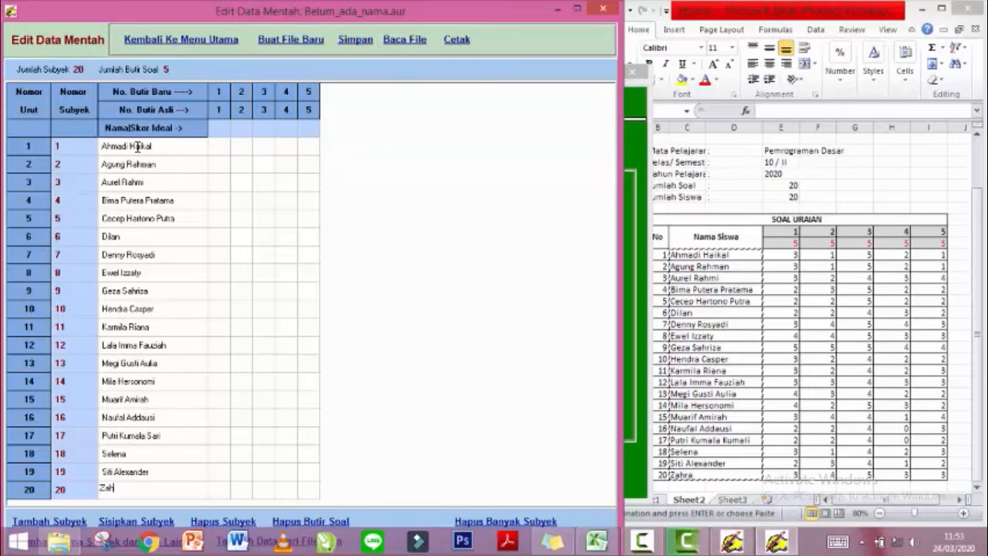
# Enter ideal score 5 for each item, then item scores for subjects 1–16 and part of 17.
pyautogui.click(216, 128)
pyautogui.write('555553152131521324')
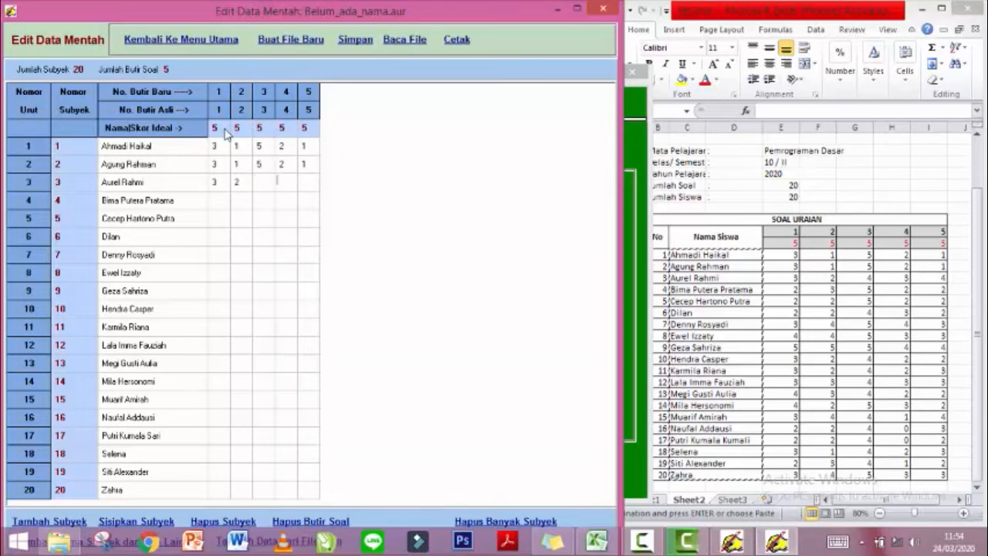
pyautogui.write('45352222522224323454344535554433')
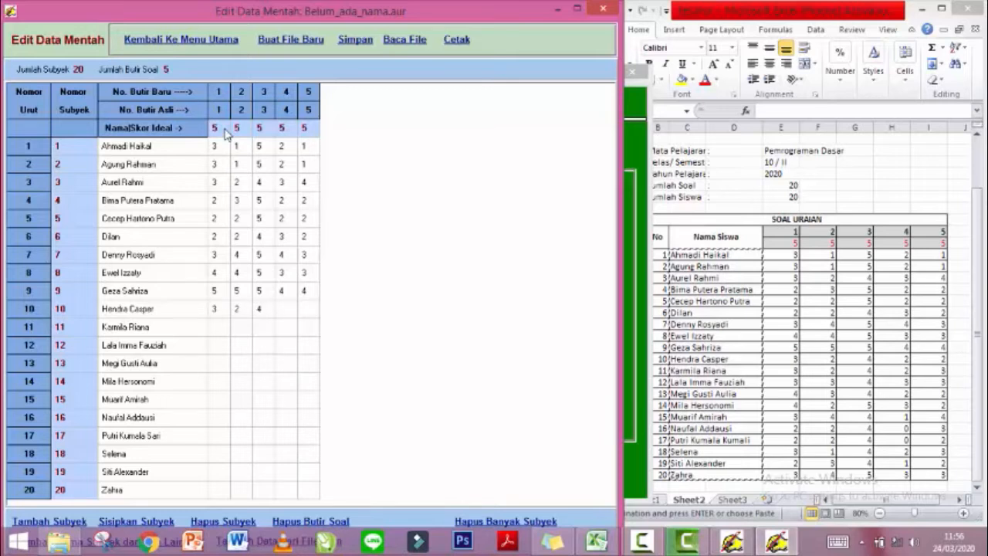
pyautogui.write('422324233343343422')
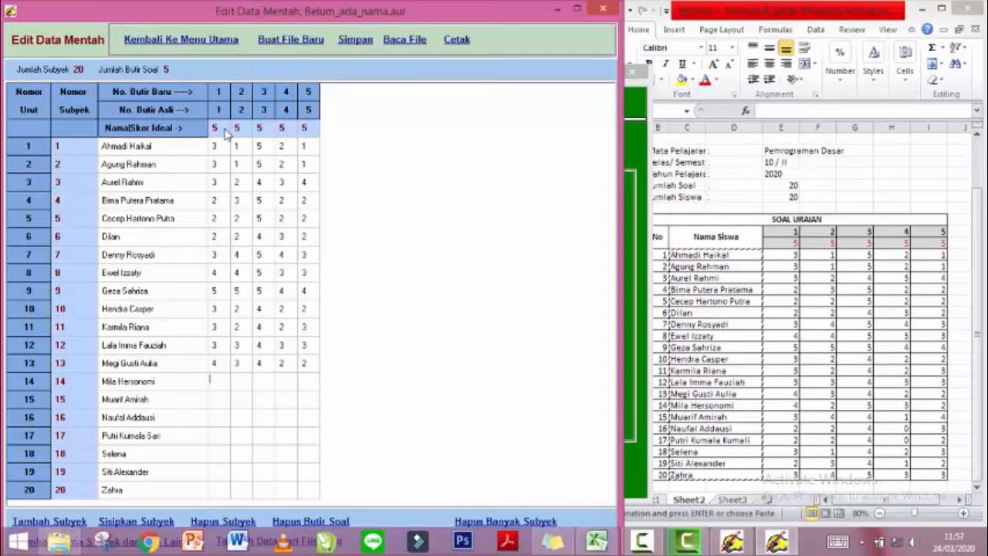
pyautogui.write('425322240322402')
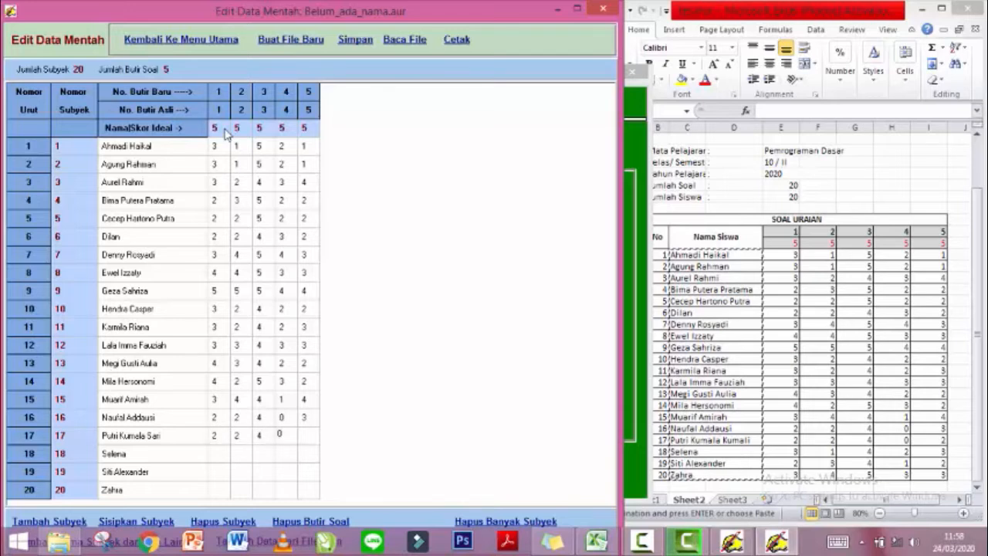
pyautogui.write('314332341234533')
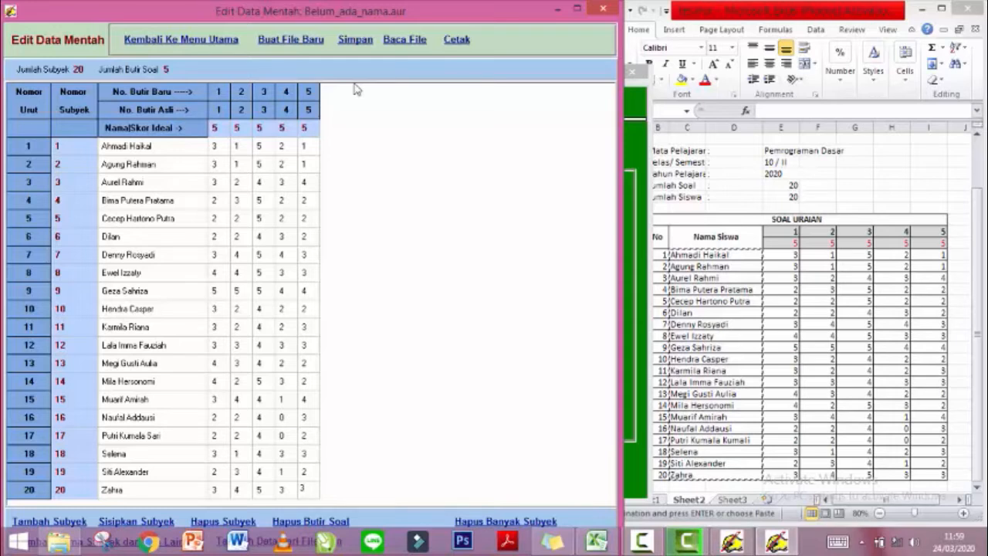
# Save ANATES Uraian's entered raw score data under the file name uraian.aur.
pyautogui.click(348, 45)
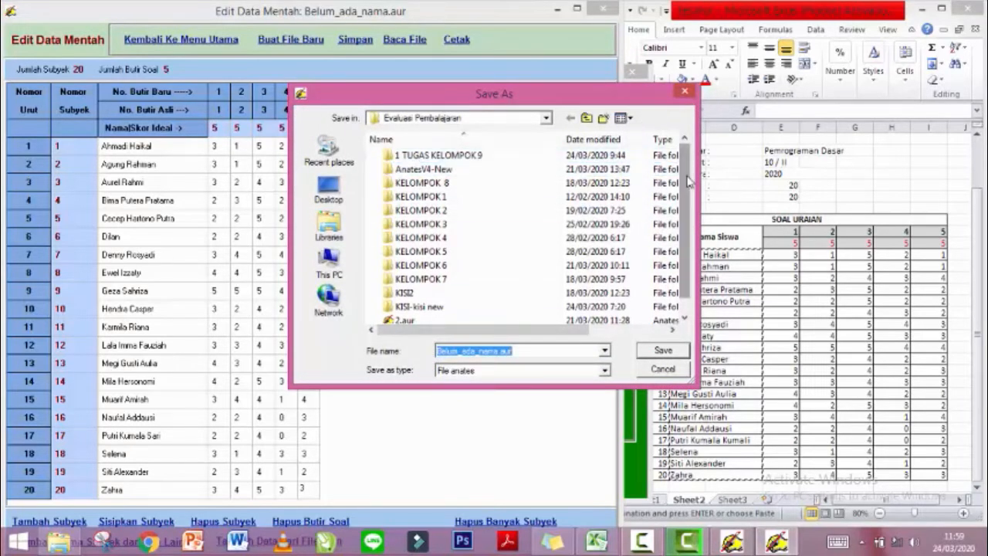
pyautogui.scroll(-1, 689, 180)
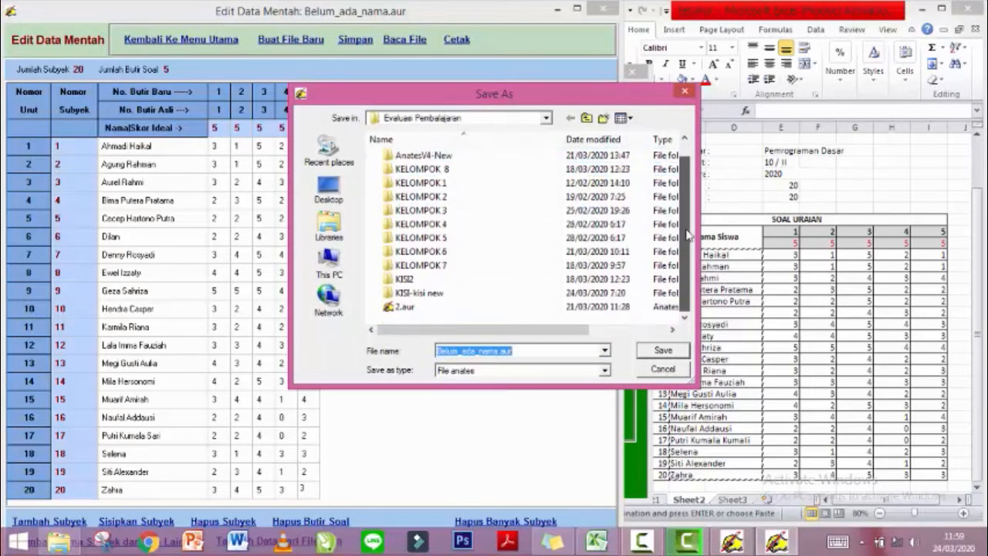
pyautogui.click(529, 351)
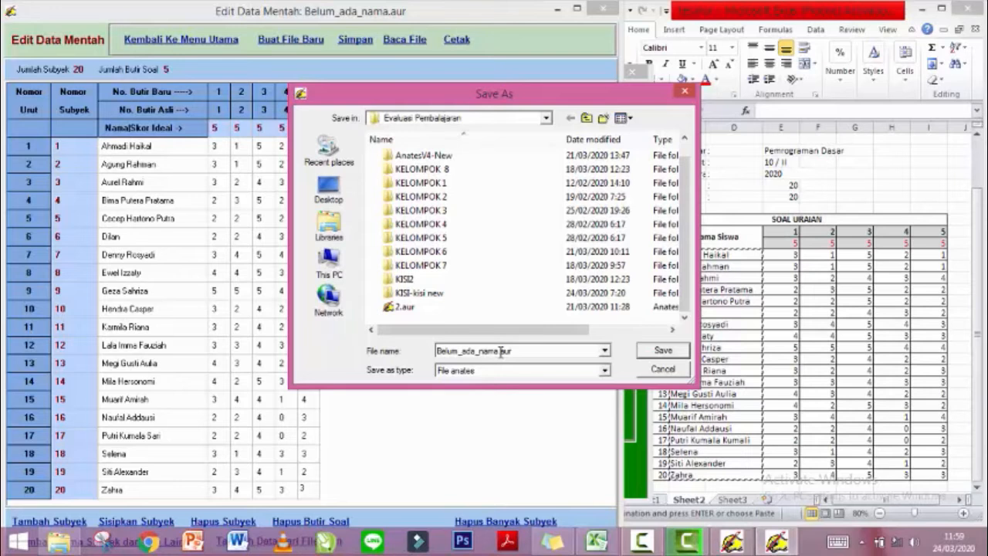
pyautogui.press('BackSpace')
pyautogui.press('BackSpace')
pyautogui.press('BackSpace')
pyautogui.press('BackSpace')
pyautogui.press('BackSpace')
pyautogui.press('BackSpace')
pyautogui.press('BackSpace')
pyautogui.press('BackSpace')
pyautogui.press('BackSpace')
pyautogui.press('BackSpace')
pyautogui.press('BackSpace')
pyautogui.press('BackSpace')
pyautogui.press('BackSpace')
pyautogui.press('BackSpace')
pyautogui.write('uraian')
pyautogui.click(663, 351)
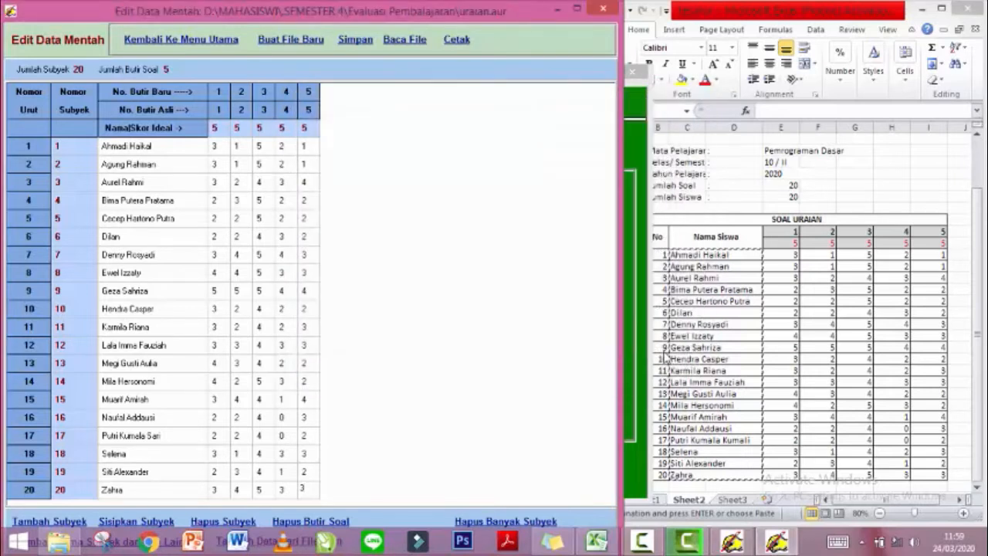
# Maximize the main menu, score uraian.aur with Penyekoran Data (mean 14.80, SD 3.17), and return.
pyautogui.click(223, 49)
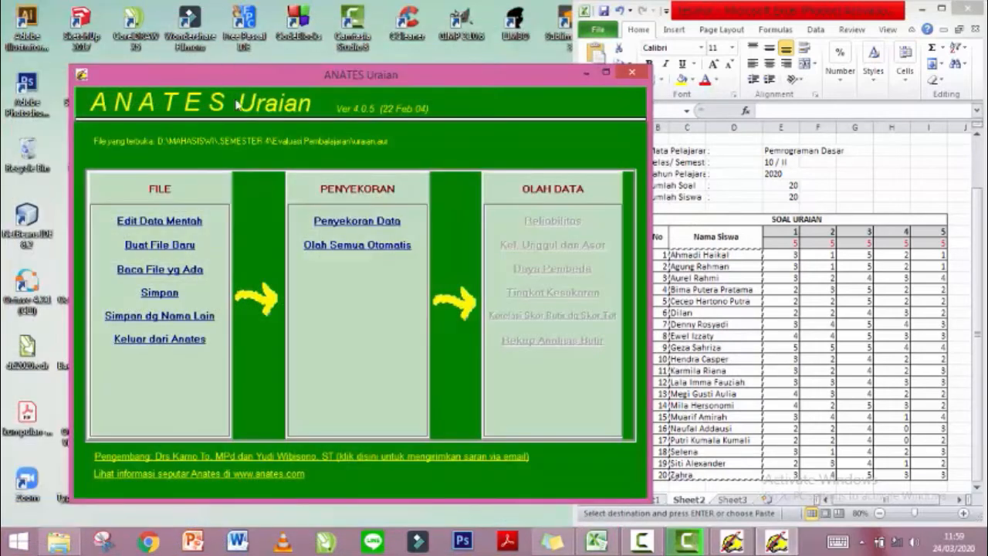
pyautogui.click(607, 71)
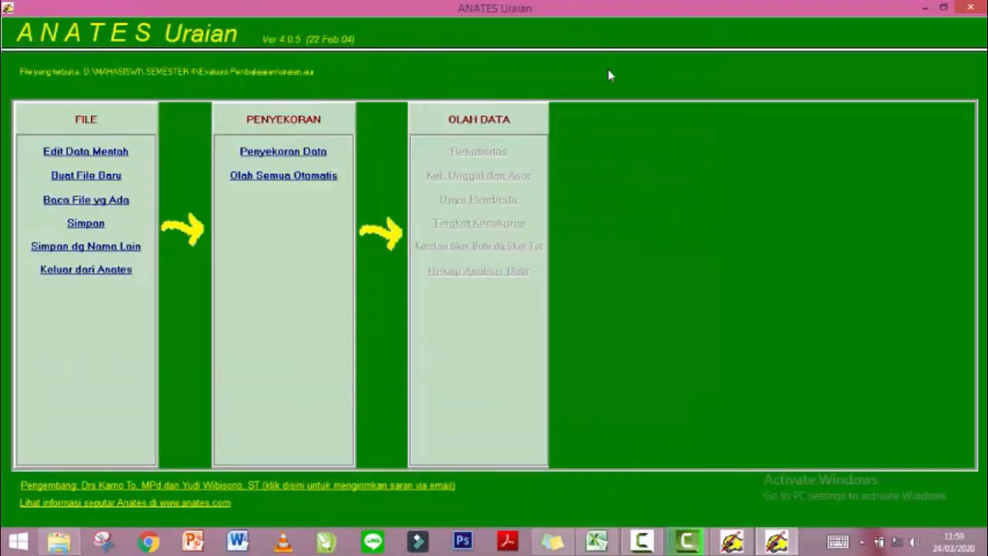
pyautogui.click(282, 153)
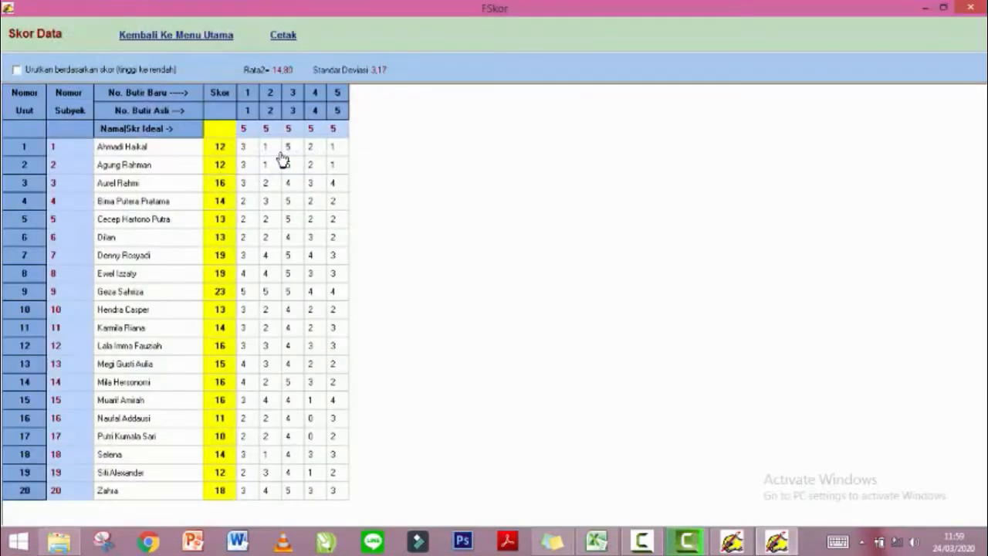
pyautogui.click(190, 36)
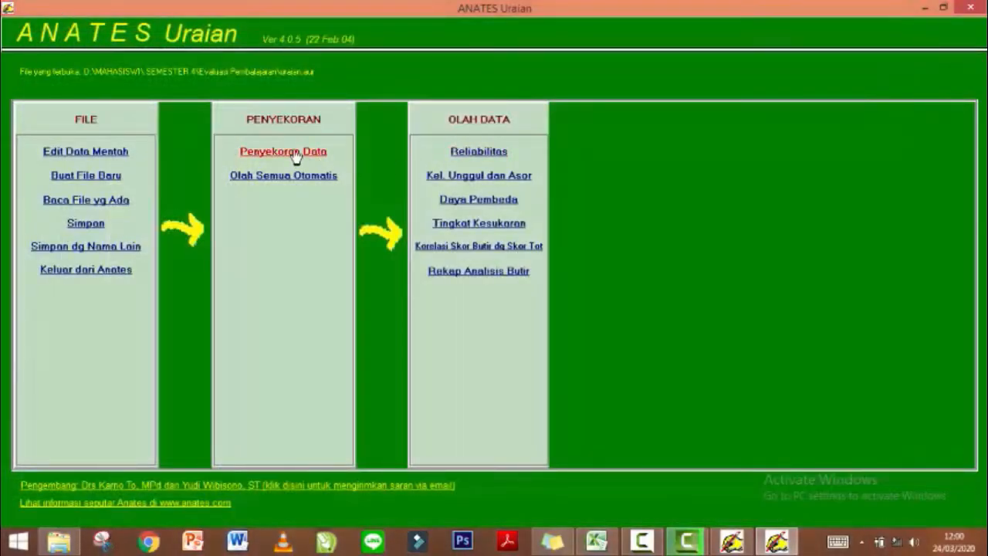
pyautogui.click(295, 153)
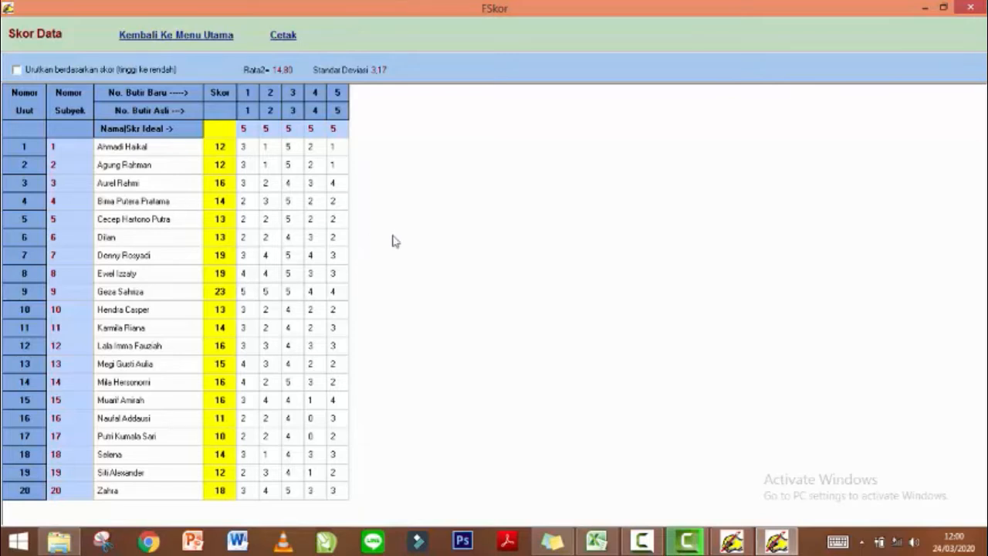
pyautogui.click(151, 34)
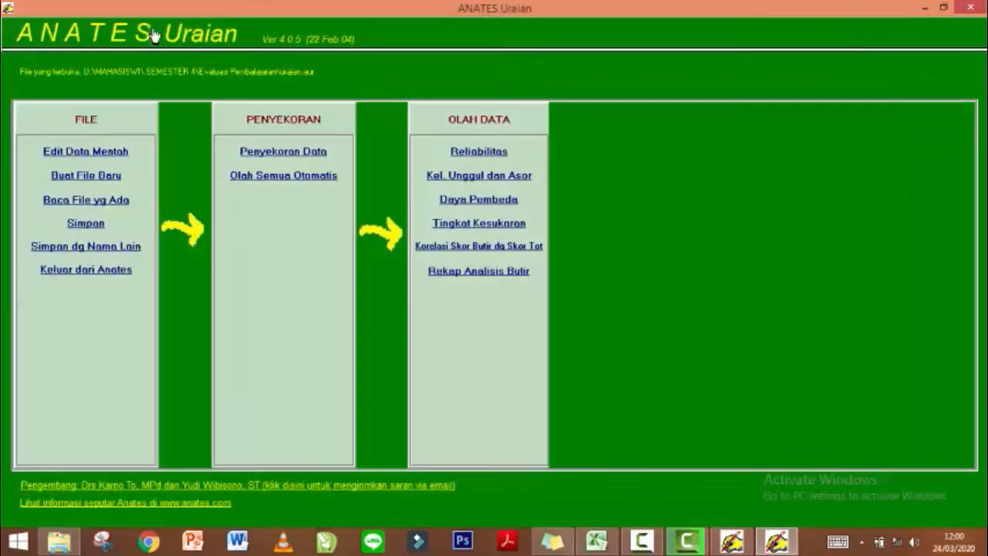
pyautogui.click(250, 182)
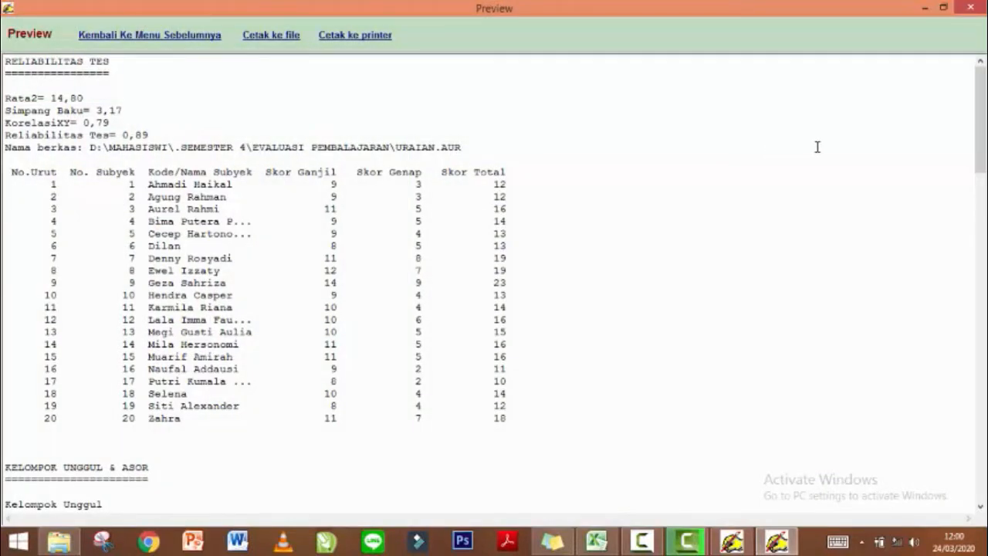
pyautogui.moveTo(983, 121); pyautogui.dragTo(980, 465)
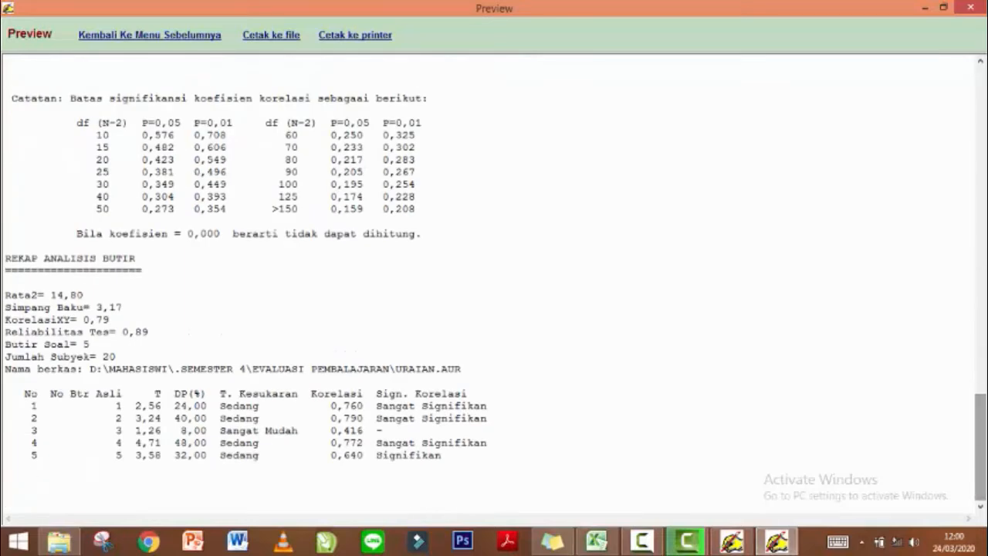
pyautogui.moveTo(981, 404); pyautogui.dragTo(978, 226)
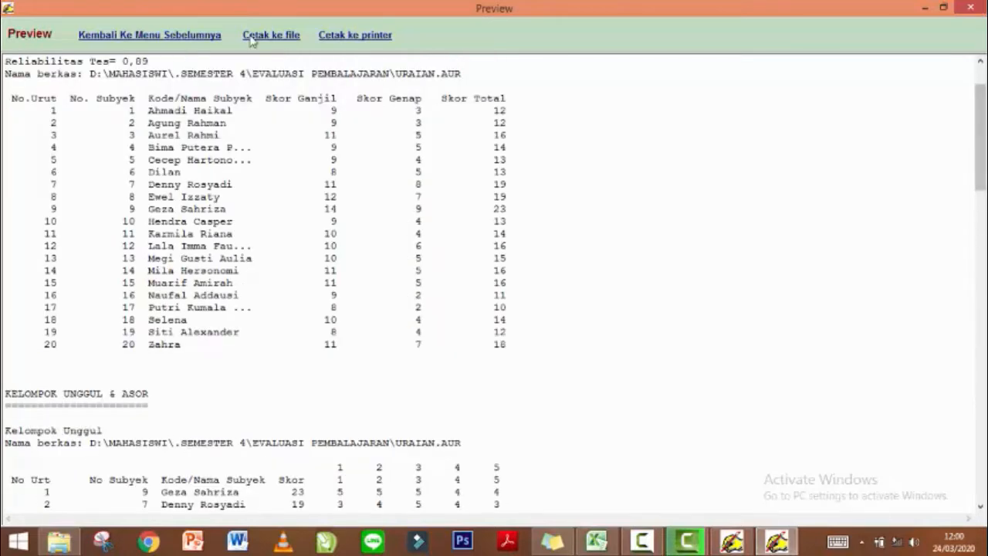
pyautogui.click(151, 39)
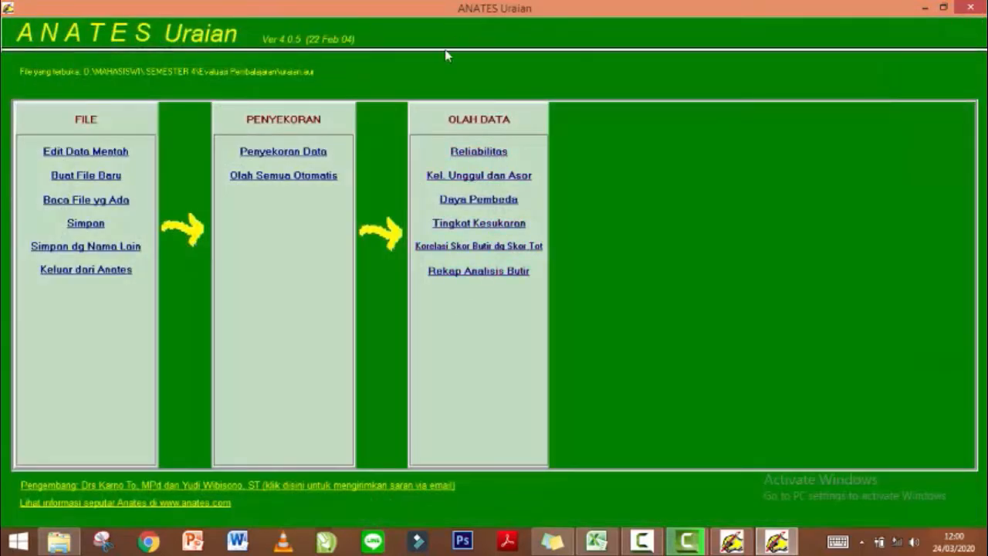
pyautogui.click(478, 153)
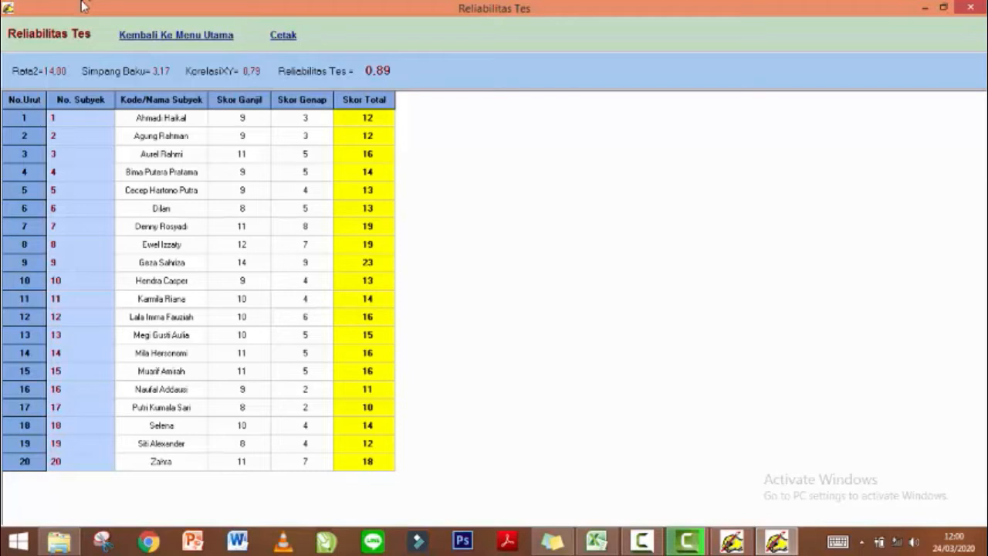
pyautogui.click(158, 37)
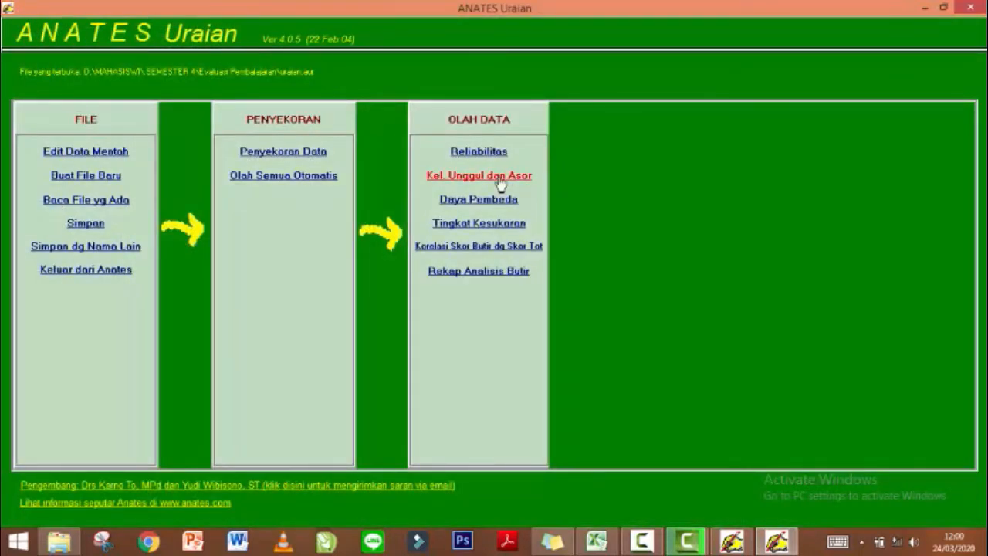
pyautogui.click(501, 182)
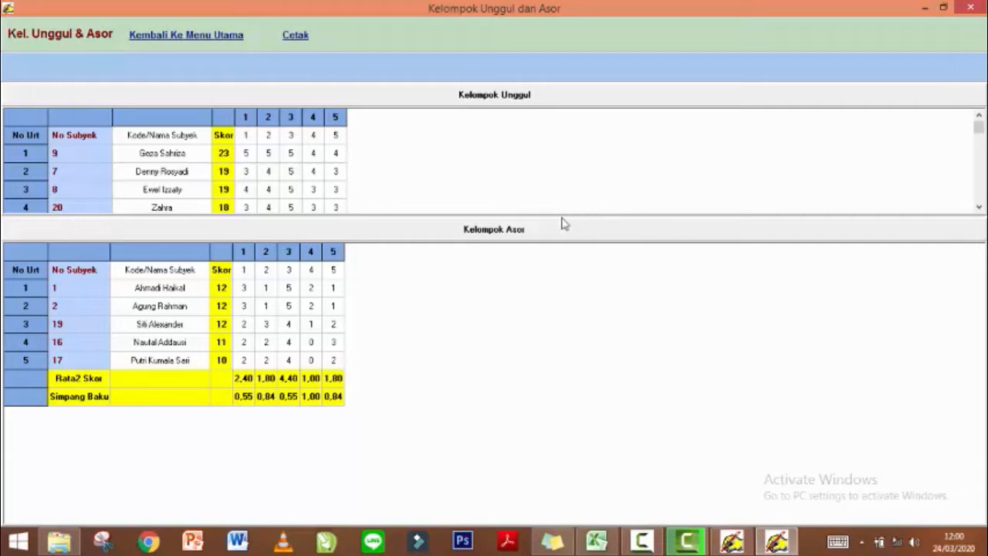
pyautogui.moveTo(561, 216); pyautogui.dragTo(558, 231)
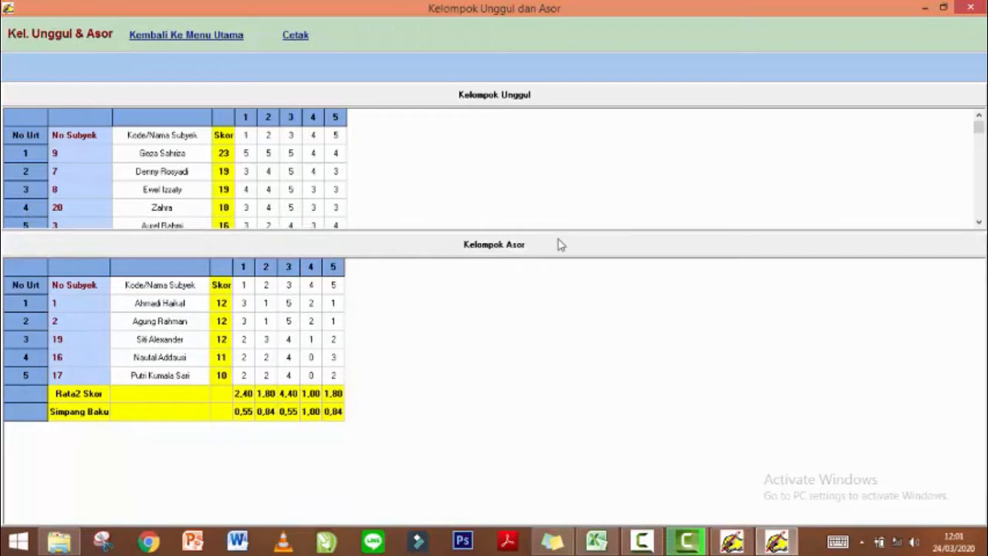
pyautogui.moveTo(560, 232); pyautogui.dragTo(558, 241)
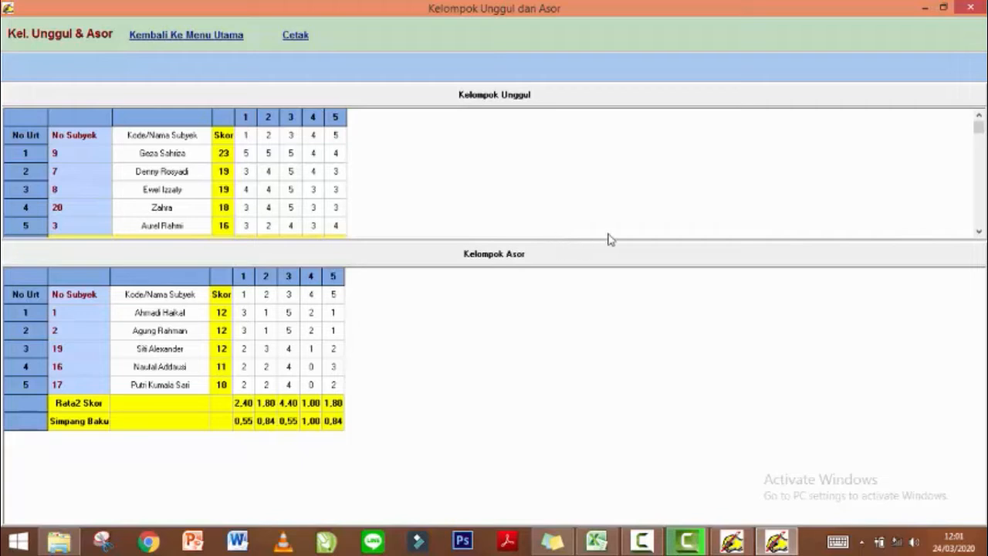
pyautogui.moveTo(980, 126); pyautogui.dragTo(980, 174)
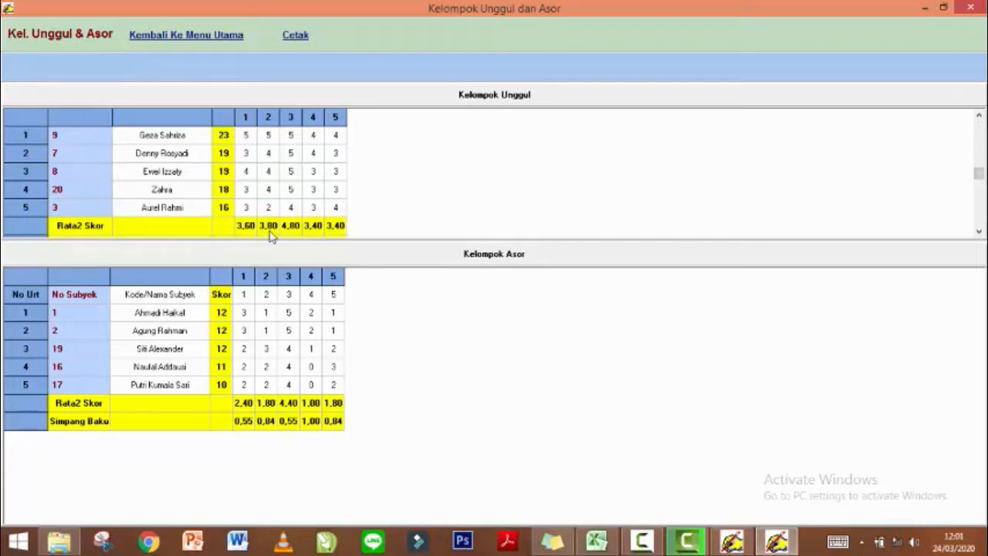
pyautogui.moveTo(979, 173); pyautogui.dragTo(982, 155)
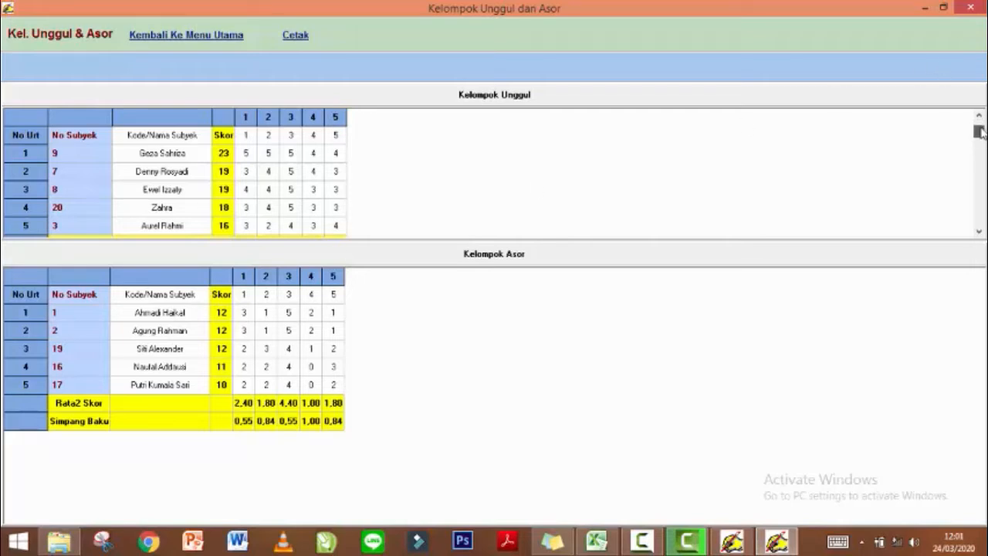
pyautogui.click(182, 39)
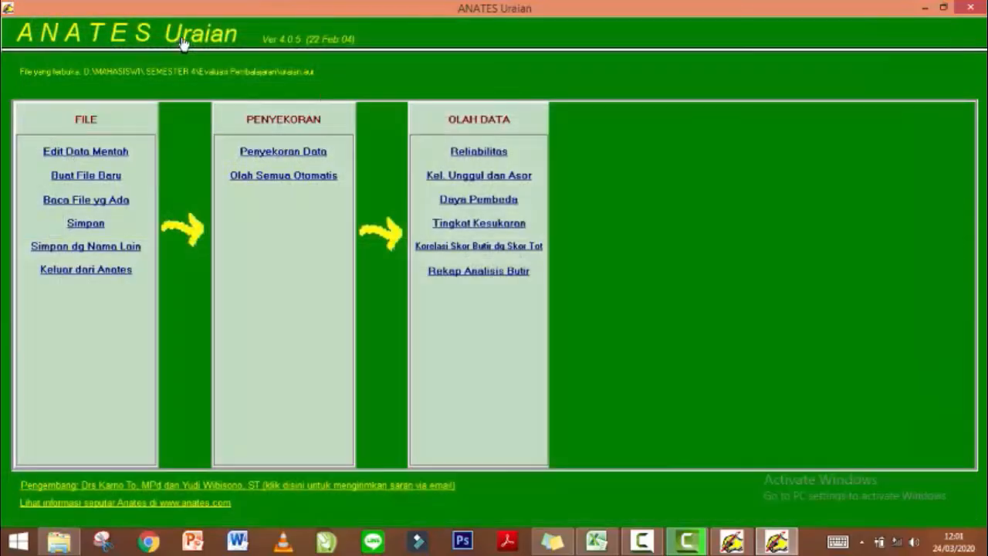
# Review the Daya Pembeda and Tingkat Kesukaran results, returning to the main menu after each.
pyautogui.click(479, 202)
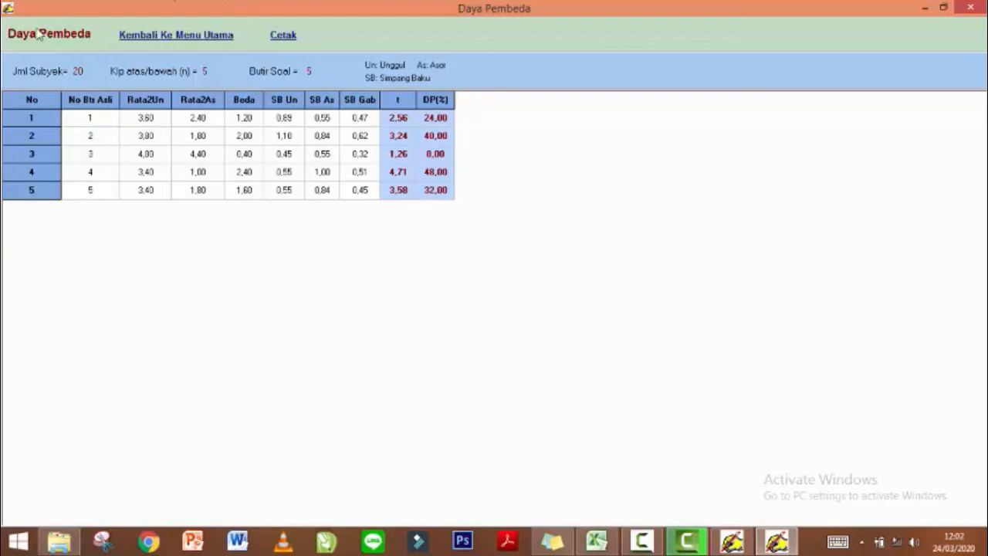
pyautogui.click(196, 38)
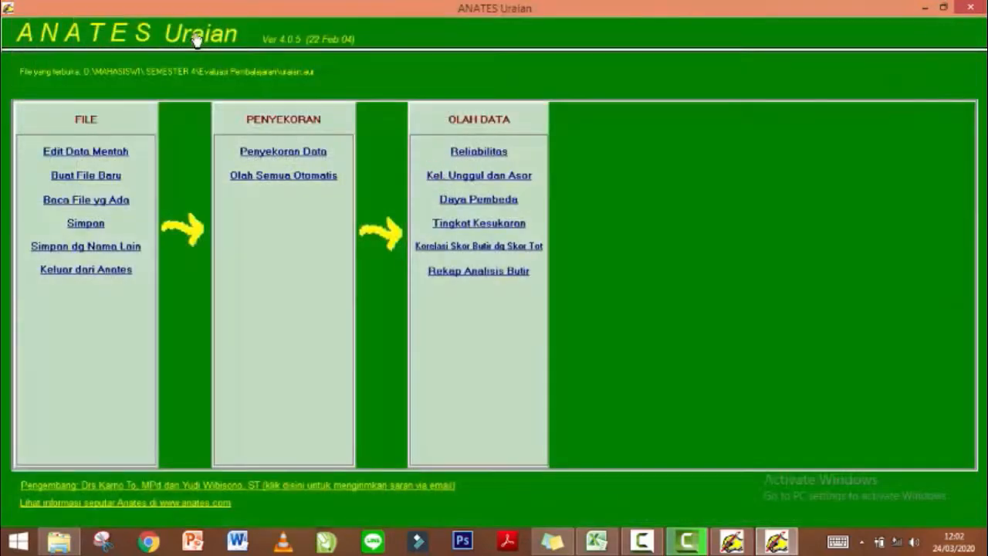
pyautogui.click(470, 227)
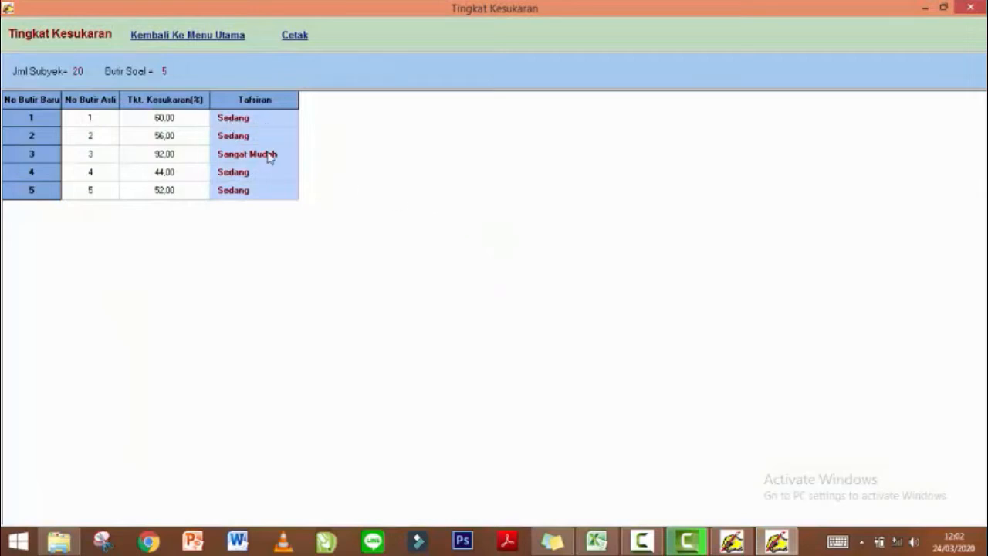
pyautogui.click(218, 38)
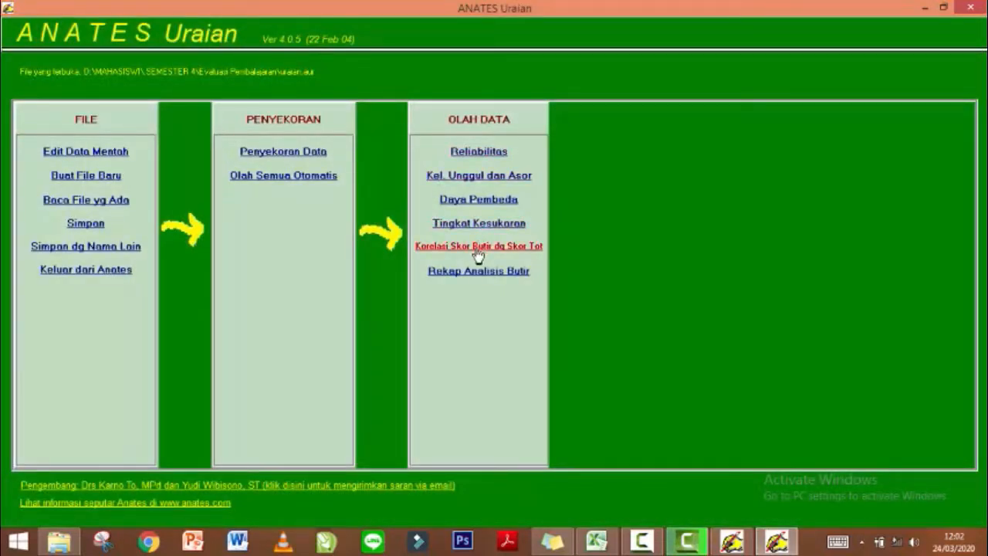
pyautogui.click(478, 255)
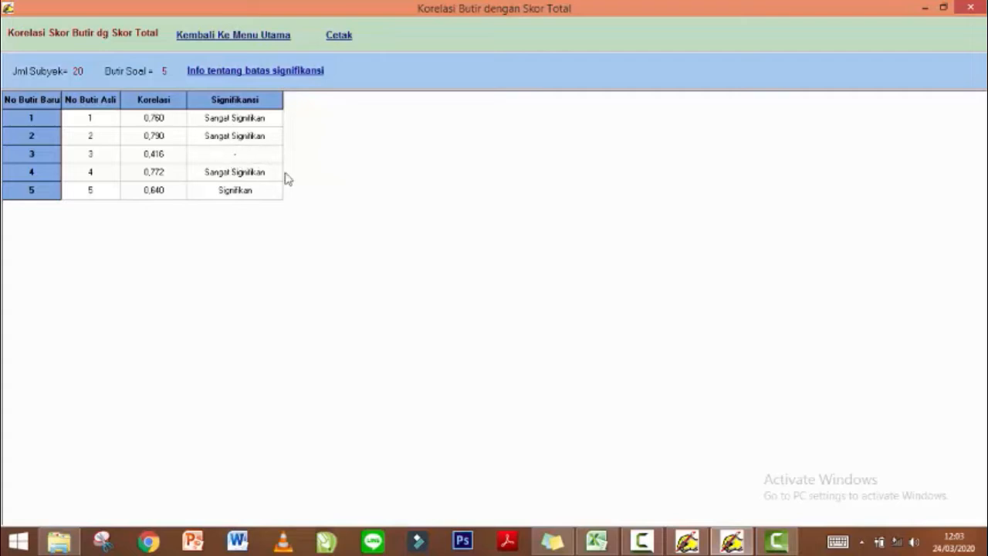
pyautogui.click(233, 39)
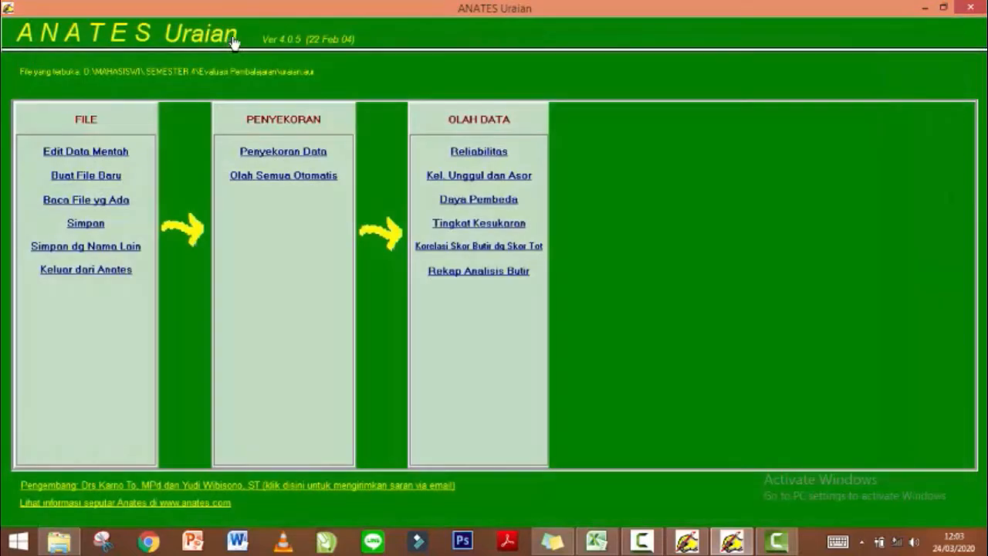
# Review the Rekap Analisis Butir summary and go back to the main menu.
pyautogui.click(487, 277)
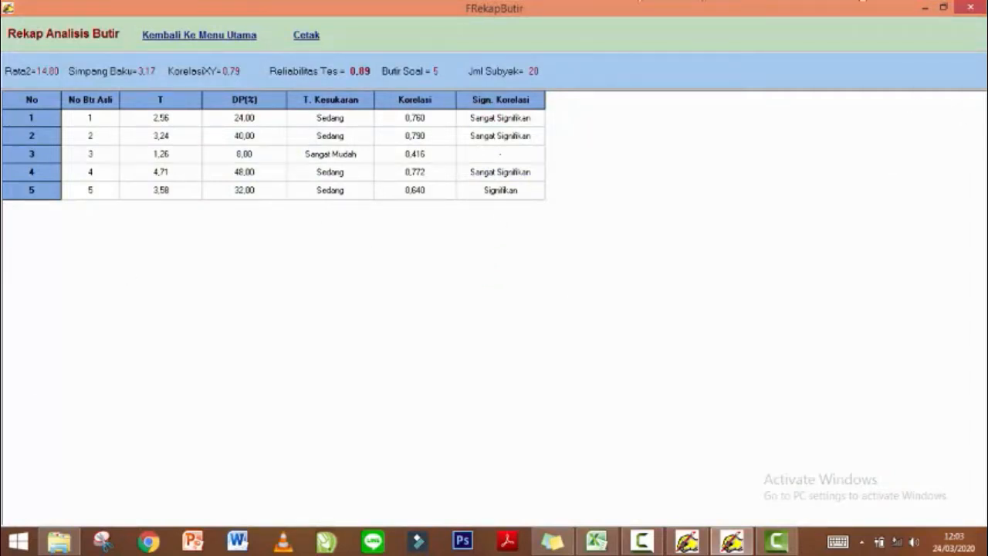
pyautogui.click(199, 35)
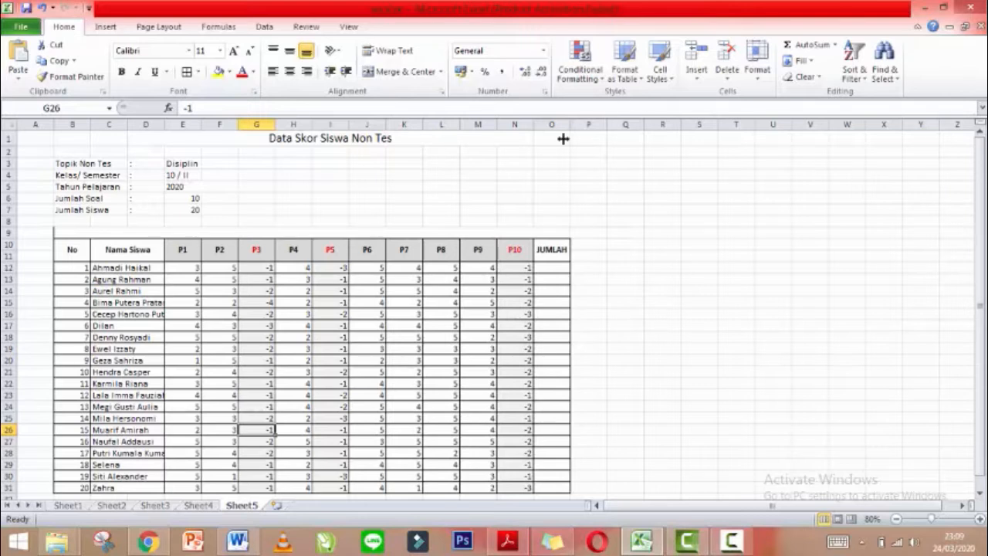
pyautogui.click(491, 146)
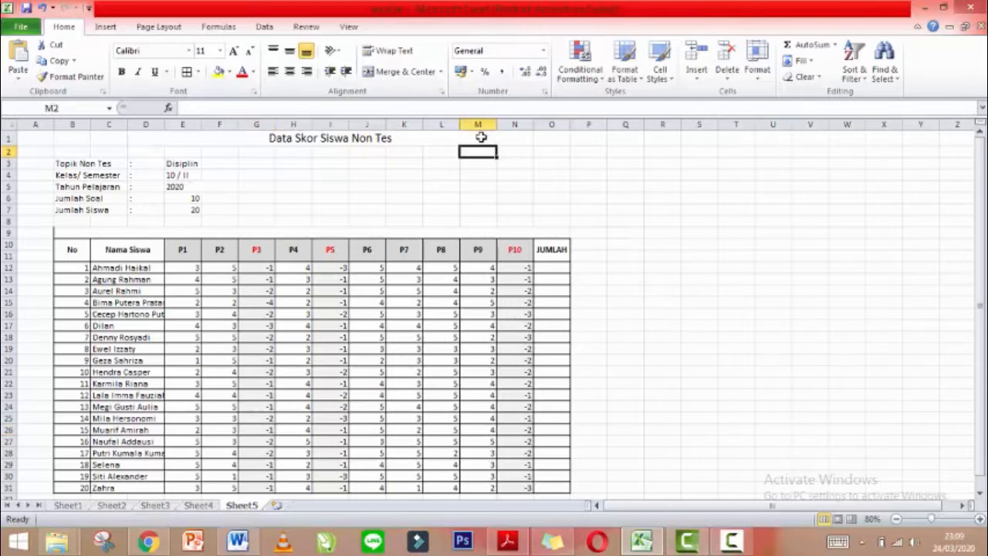
pyautogui.click(481, 138)
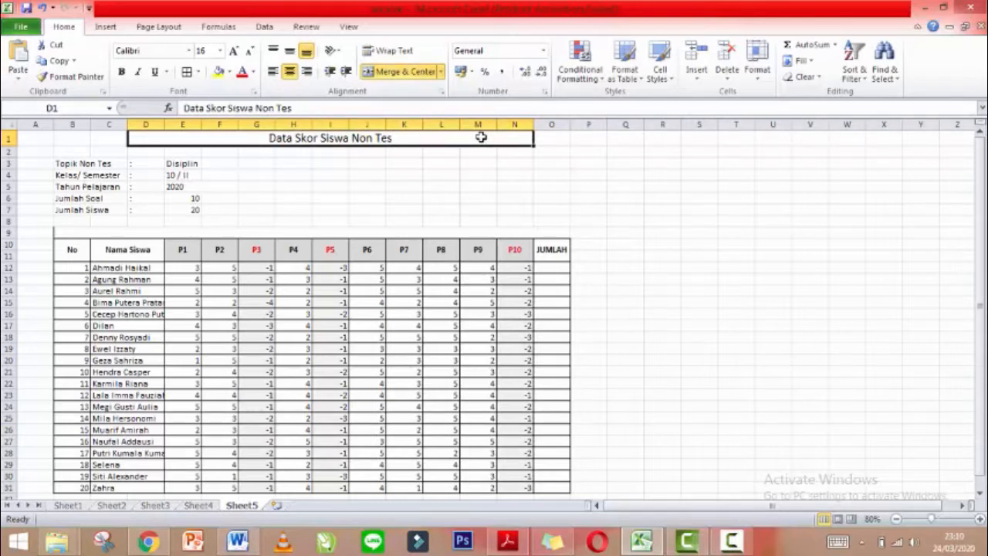
pyautogui.click(197, 163)
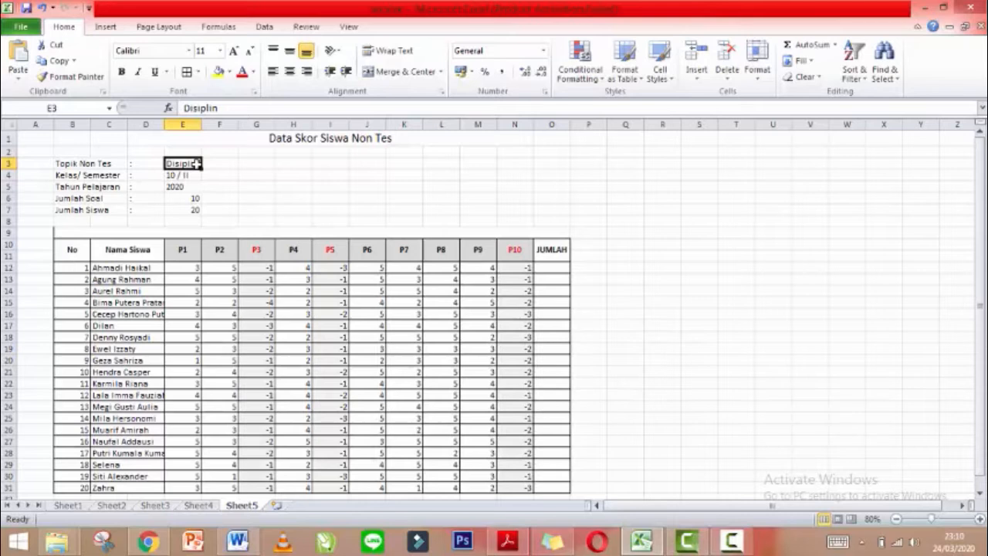
pyautogui.moveTo(178, 249); pyautogui.dragTo(522, 249)
pyautogui.moveTo(128, 268); pyautogui.dragTo(130, 489)
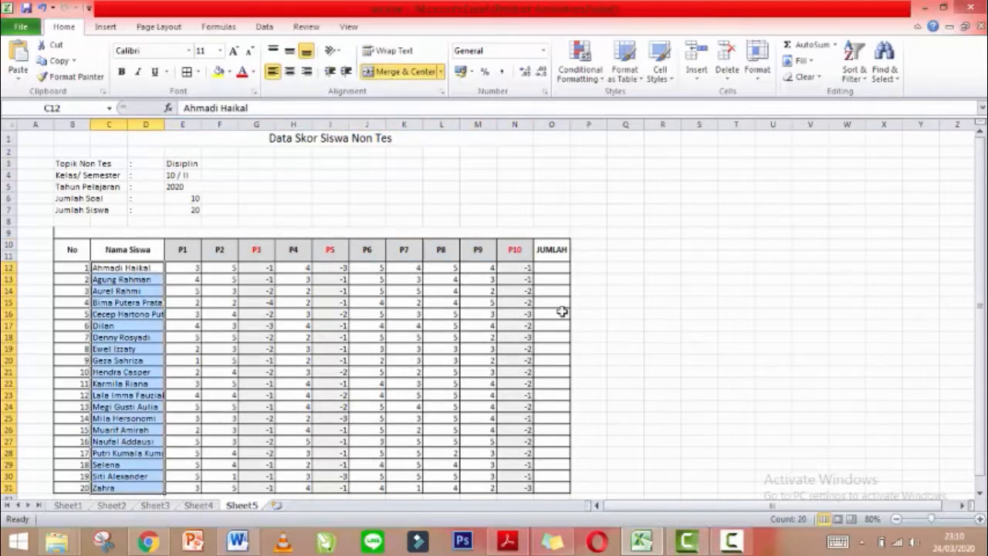
pyautogui.click(265, 254)
pyautogui.click(328, 253)
pyautogui.click(506, 256)
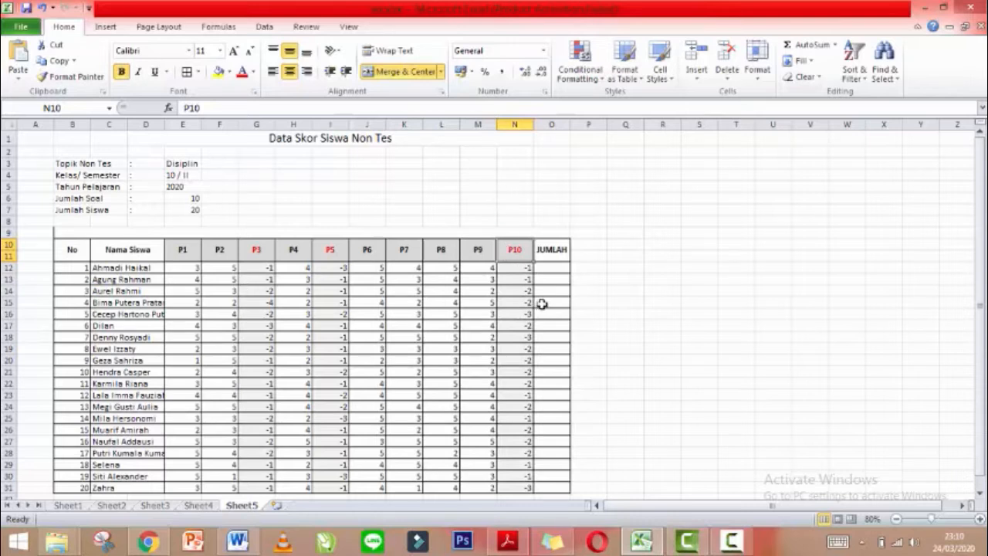
pyautogui.click(182, 268)
pyautogui.moveTo(213, 288); pyautogui.dragTo(525, 483)
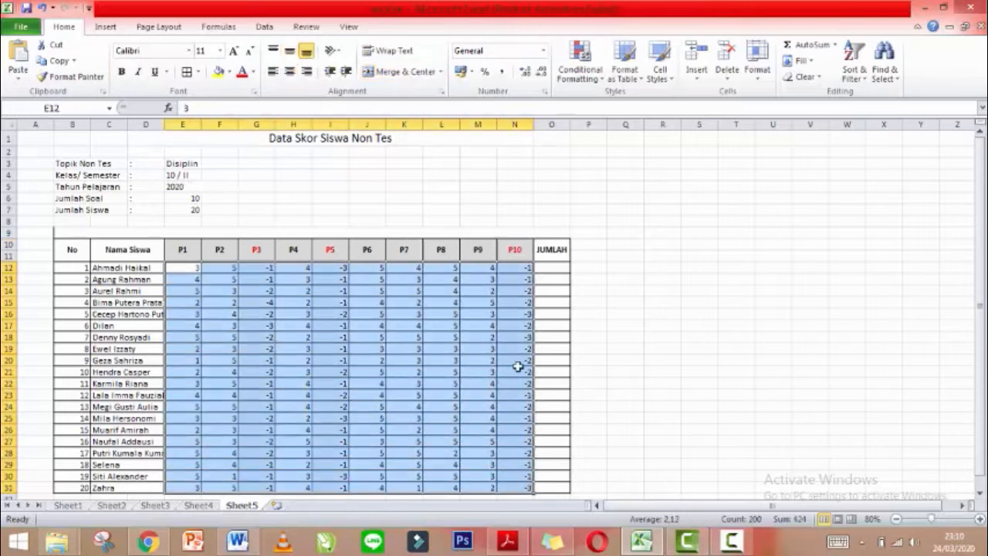
pyautogui.click(192, 272)
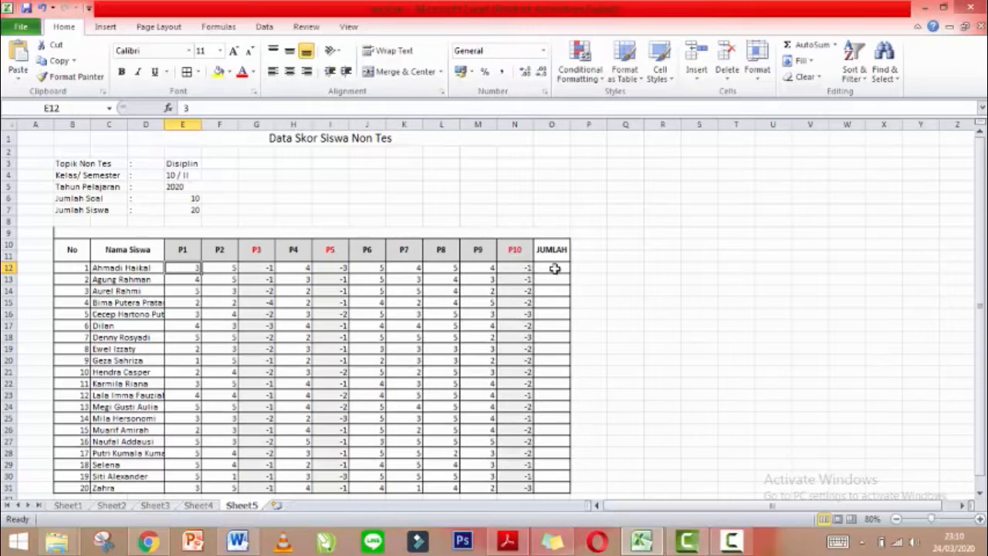
pyautogui.click(552, 267)
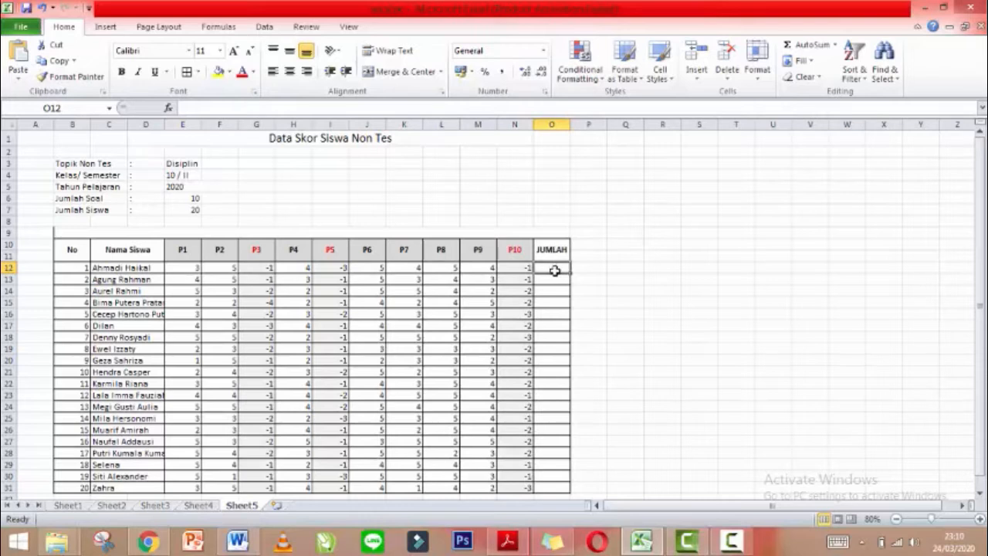
pyautogui.click(141, 267)
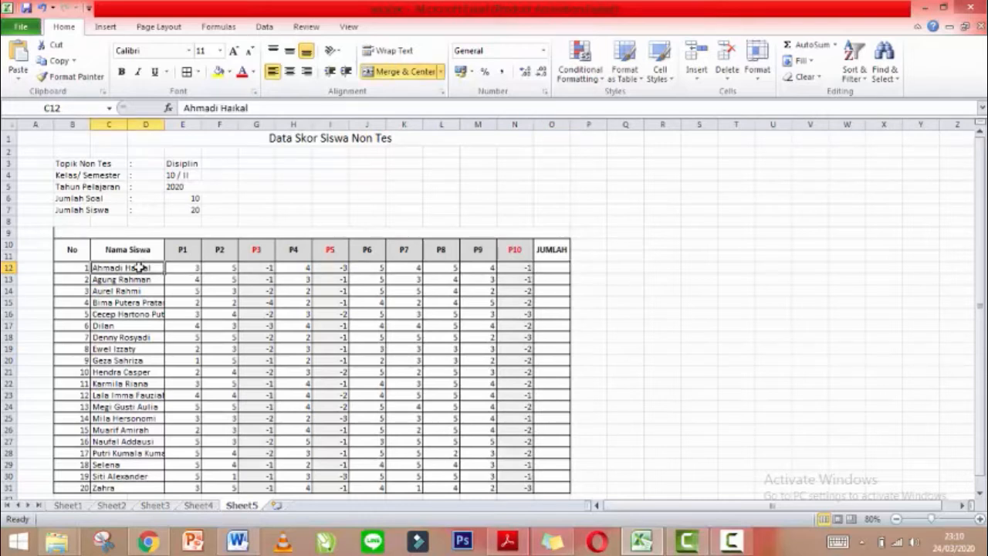
pyautogui.moveTo(173, 267); pyautogui.dragTo(529, 269)
# At 110% zoom, enter =SUM(E12:N12) in O12, giving a total of 25.
pyautogui.click(561, 267)
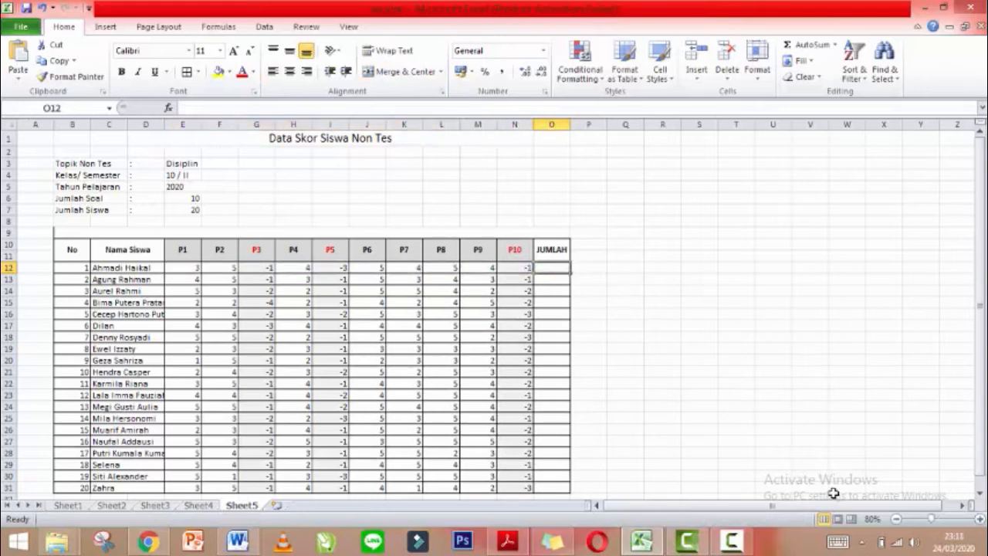
pyautogui.click(980, 519)
pyautogui.click(980, 519)
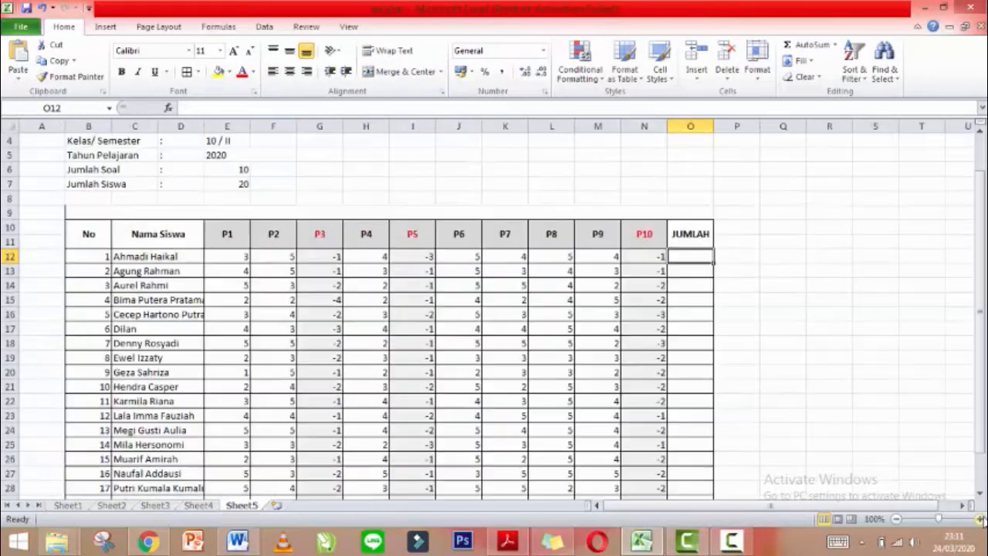
pyautogui.click(980, 519)
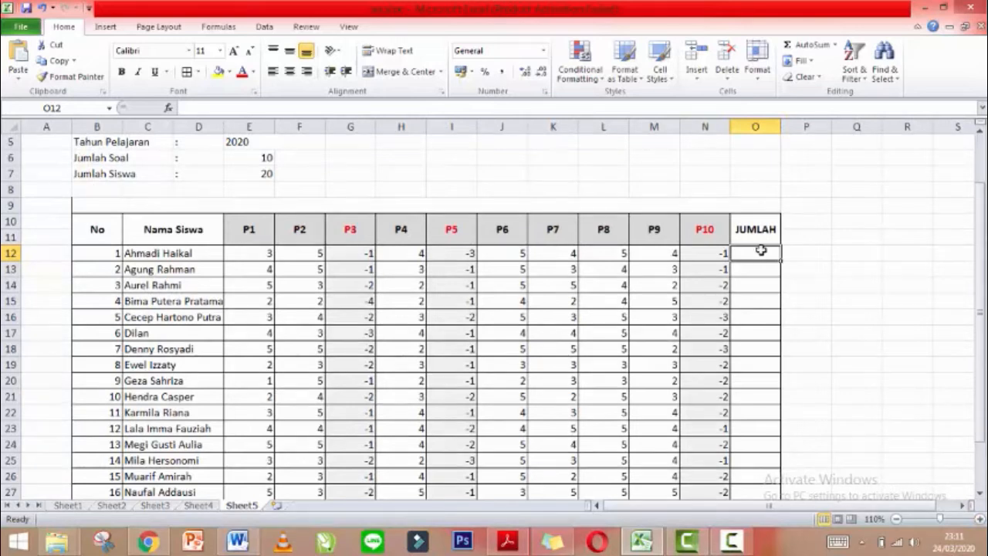
pyautogui.write('+')
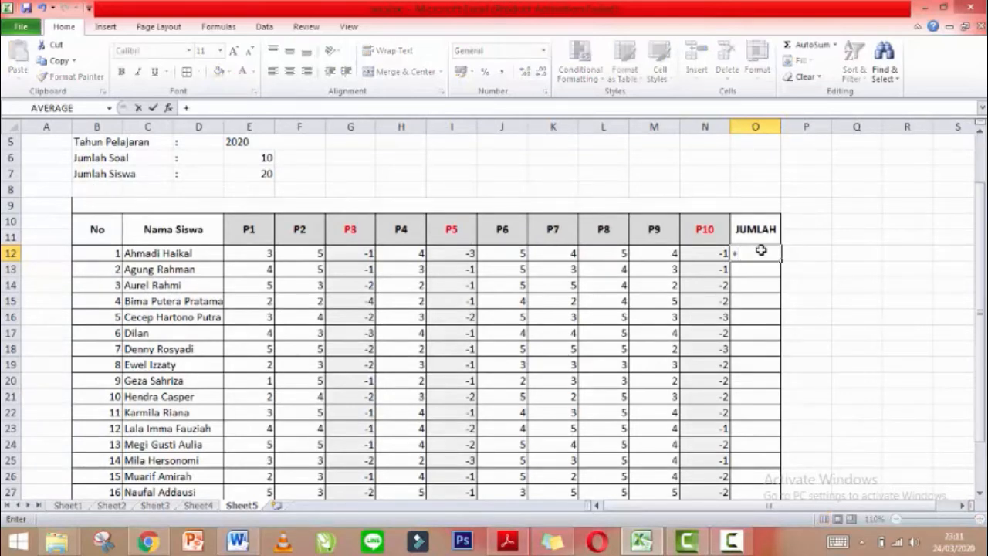
pyautogui.write('SUM')
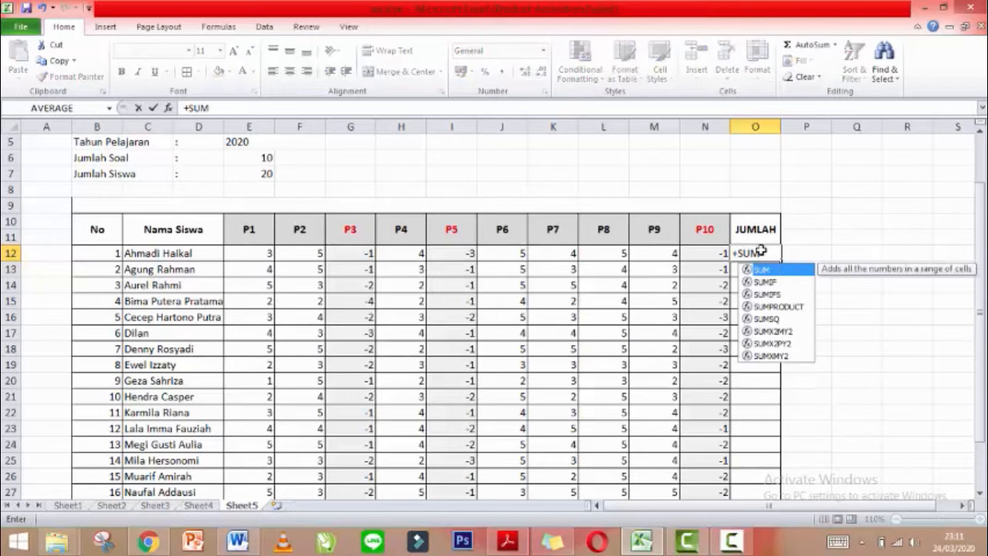
pyautogui.press('Escape')
pyautogui.press('Escape')
pyautogui.write('=s')
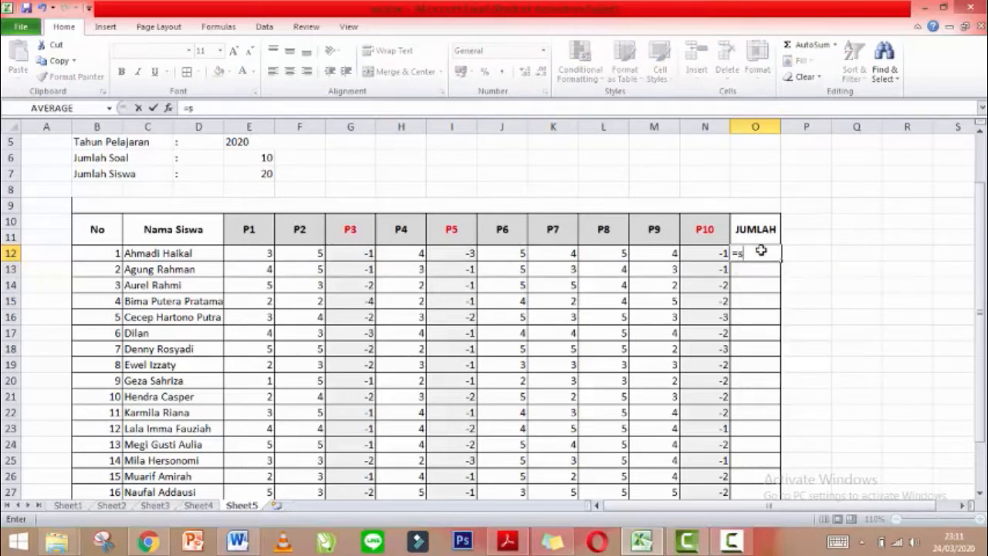
pyautogui.write('UM')
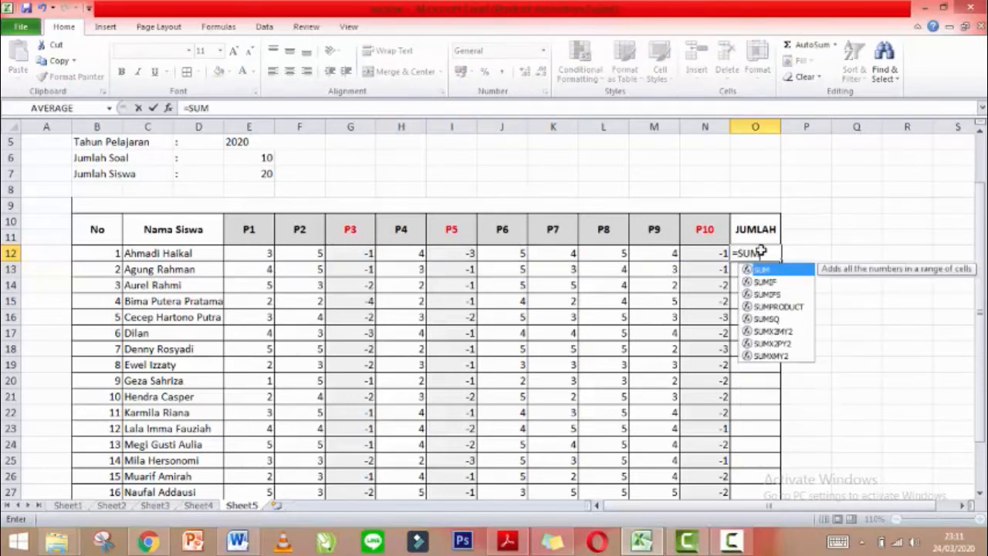
pyautogui.write('(')
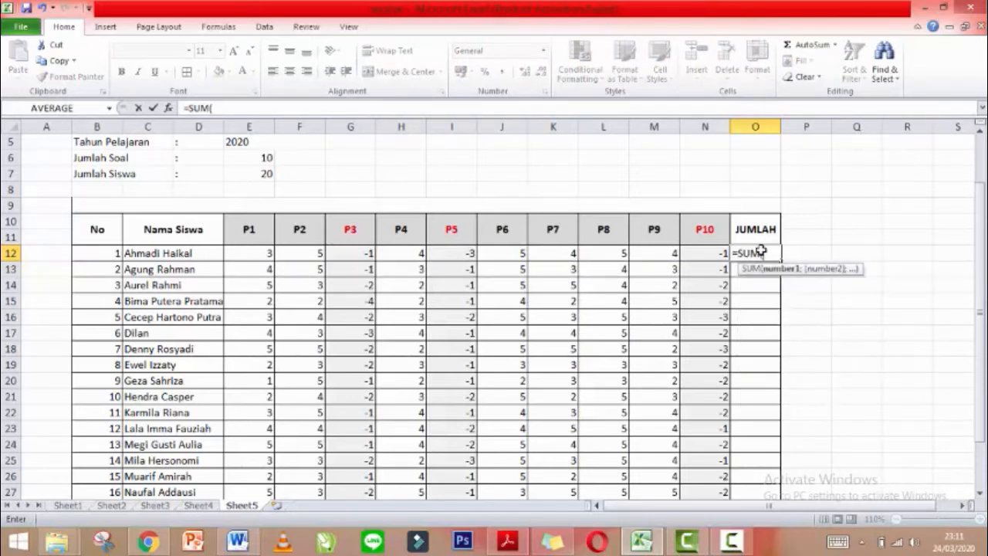
pyautogui.click(255, 251)
pyautogui.moveTo(254, 252); pyautogui.dragTo(715, 256)
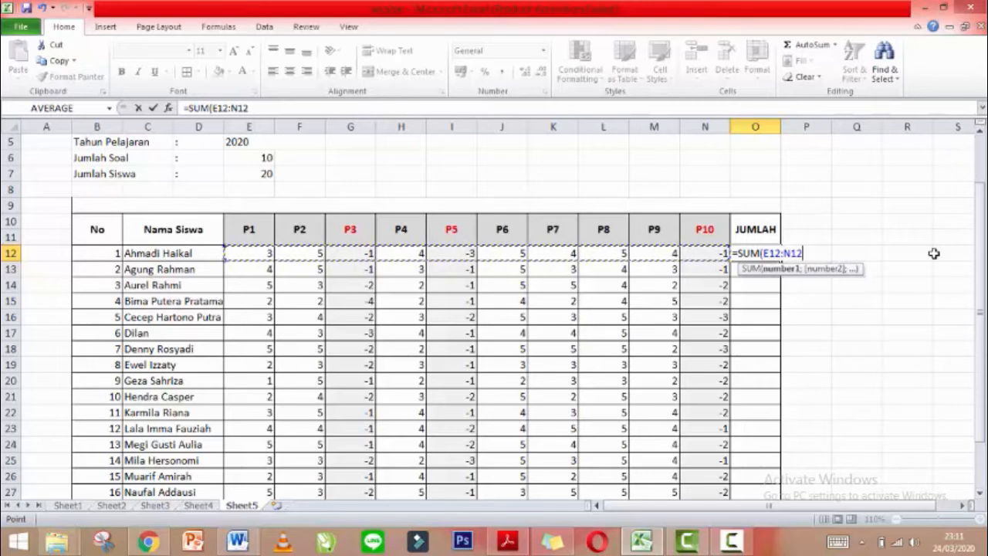
pyautogui.click(807, 253)
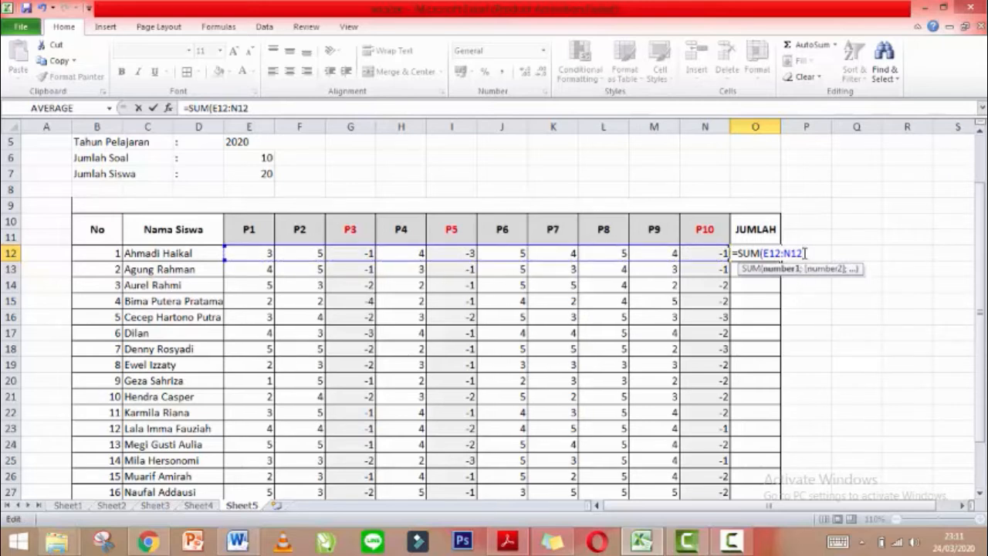
pyautogui.press('Return')
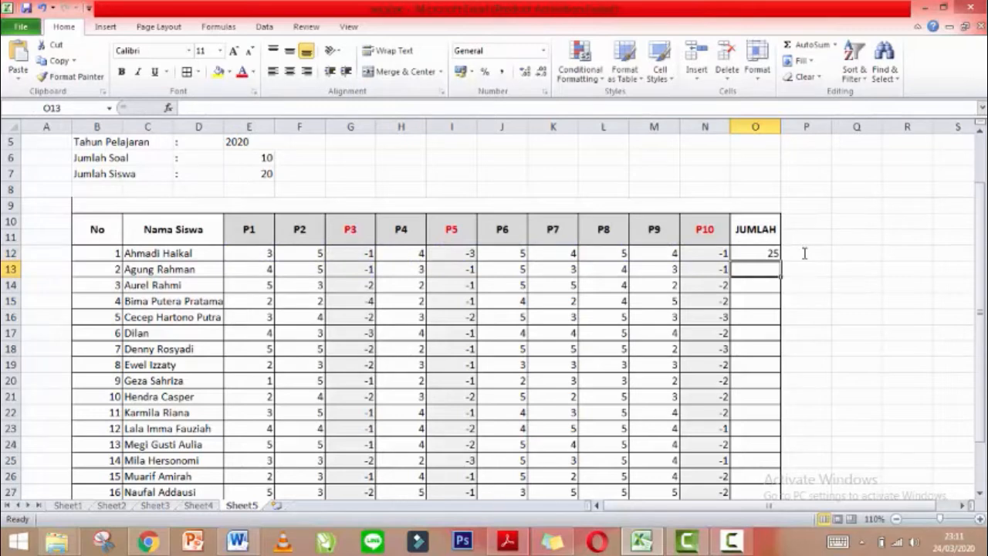
pyautogui.click(753, 254)
pyautogui.click(219, 252)
pyautogui.moveTo(236, 255); pyautogui.dragTo(766, 257)
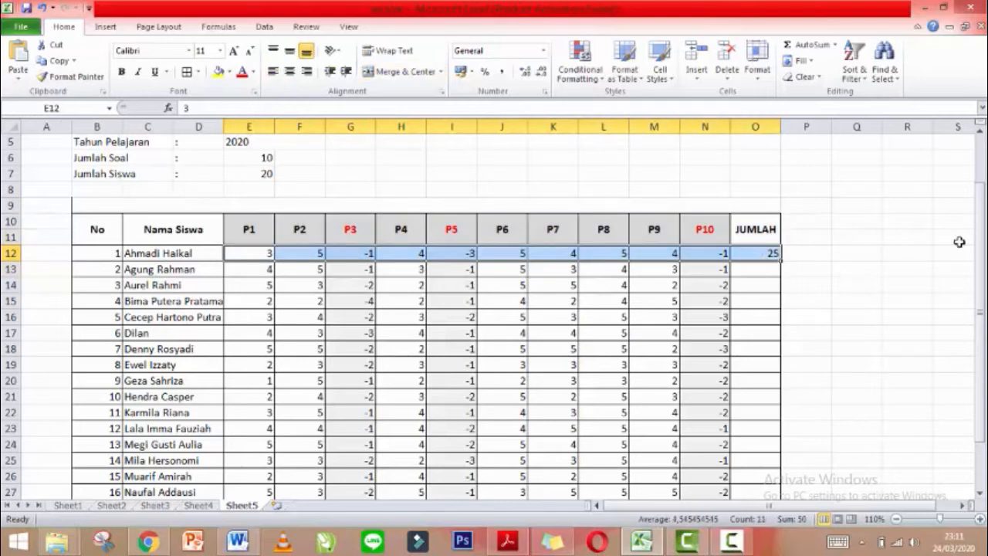
pyautogui.click(767, 256)
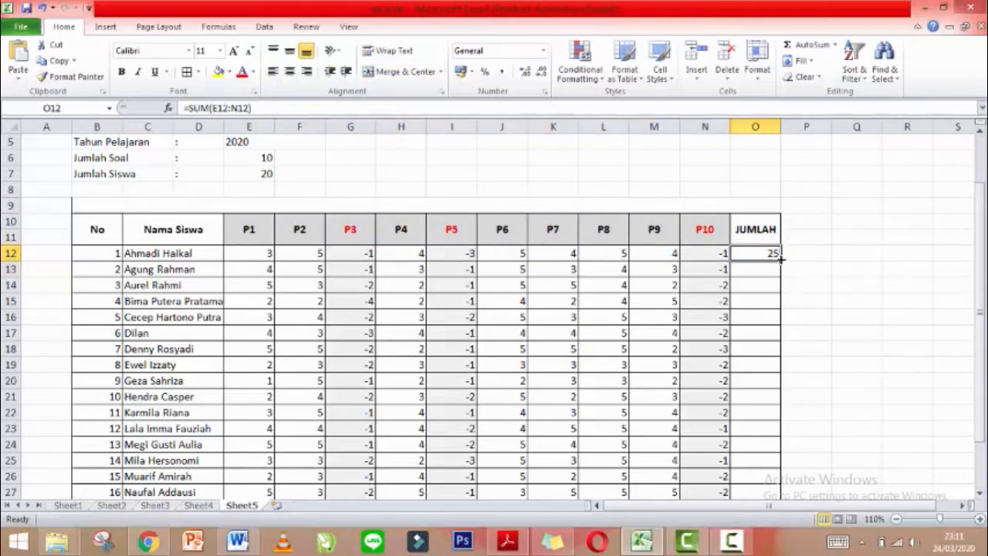
pyautogui.moveTo(780, 261); pyautogui.dragTo(772, 377)
pyautogui.moveTo(778, 442)
pyautogui.mouseDown()
pyautogui.moveTo(776, 507)
pyautogui.moveTo(780, 451)
pyautogui.mouseUp()
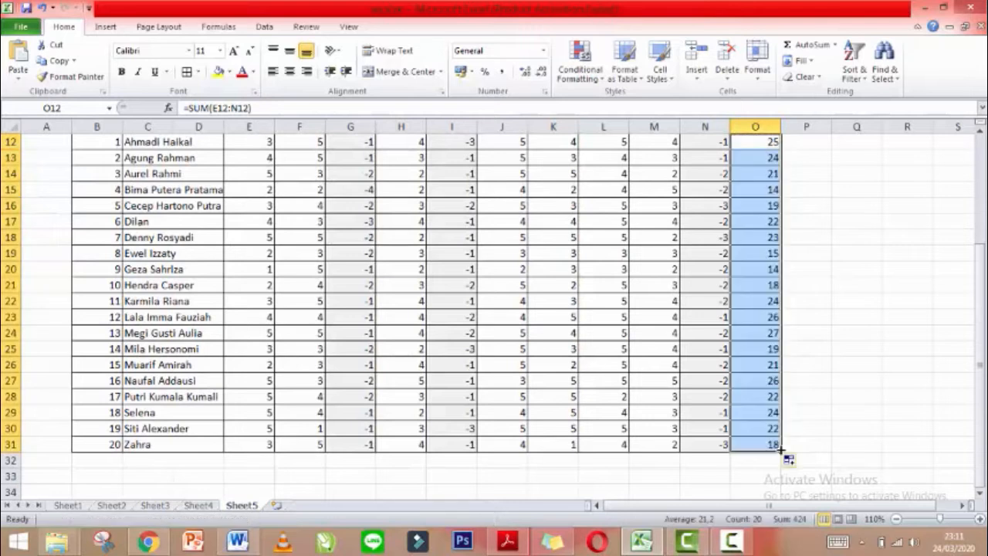
pyautogui.click(816, 423)
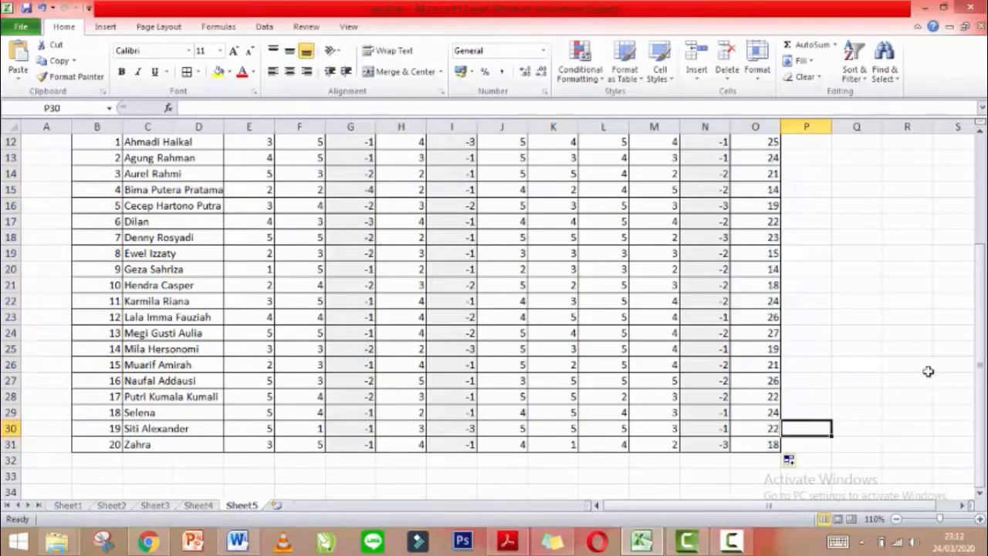
pyautogui.moveTo(982, 367); pyautogui.dragTo(979, 338)
pyautogui.click(688, 542)
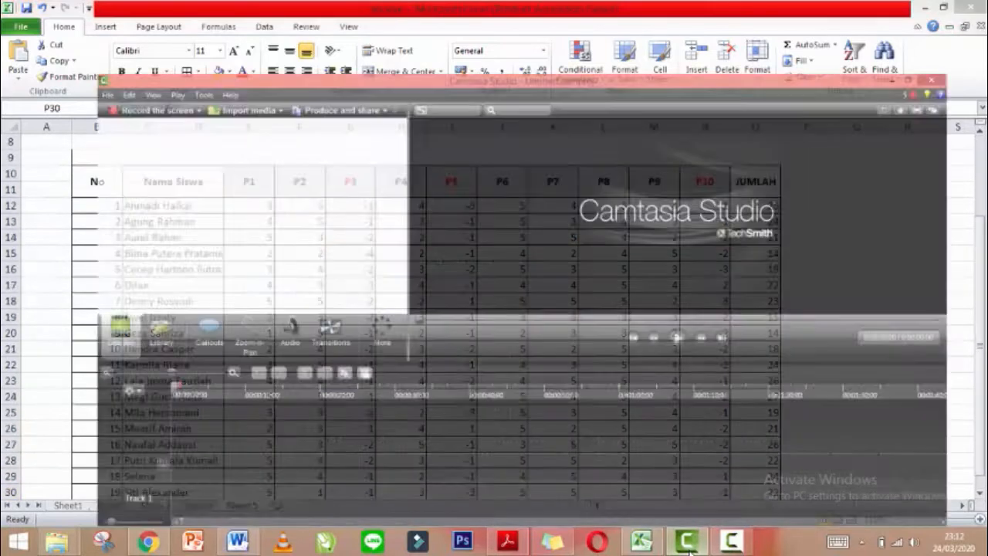
pyautogui.click(721, 545)
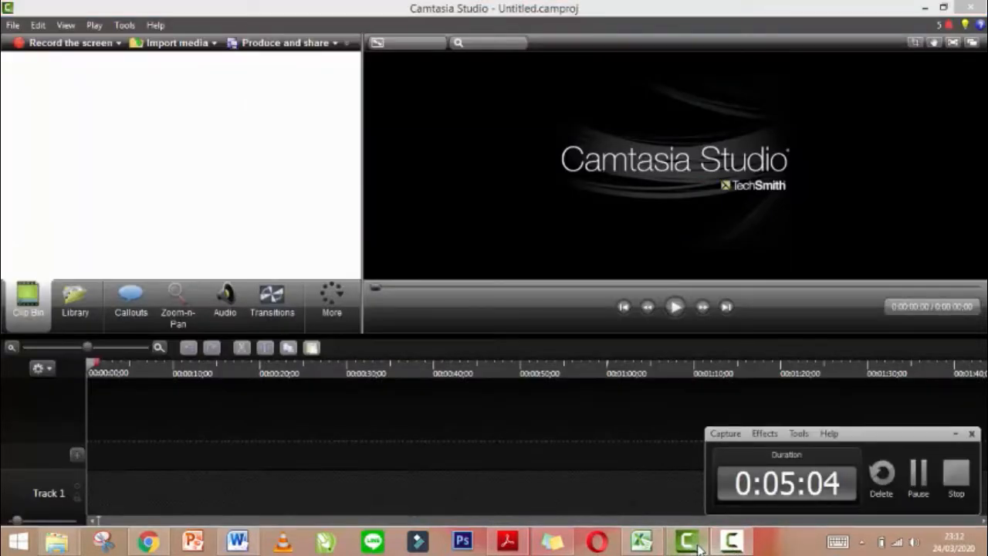
pyautogui.click(689, 544)
pyautogui.click(697, 547)
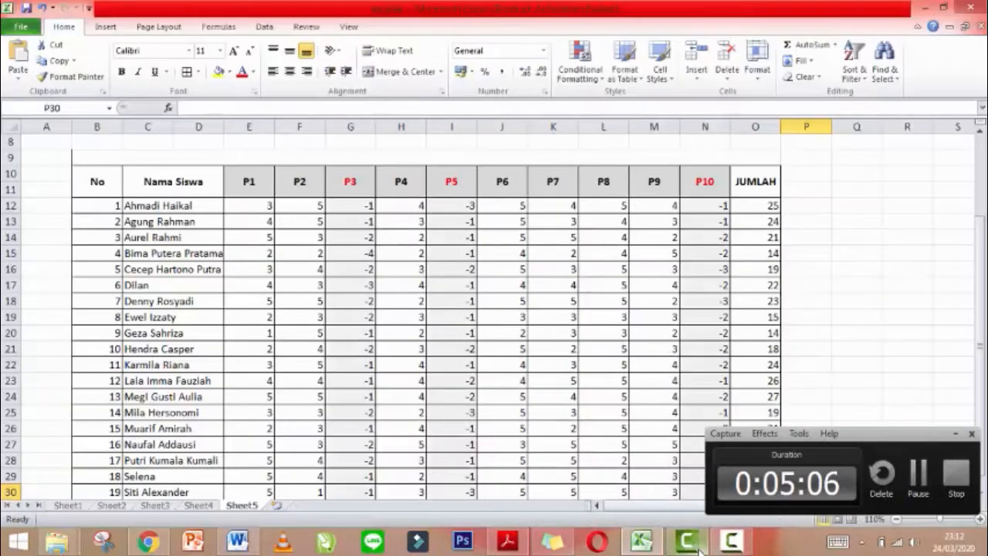
pyautogui.click(852, 357)
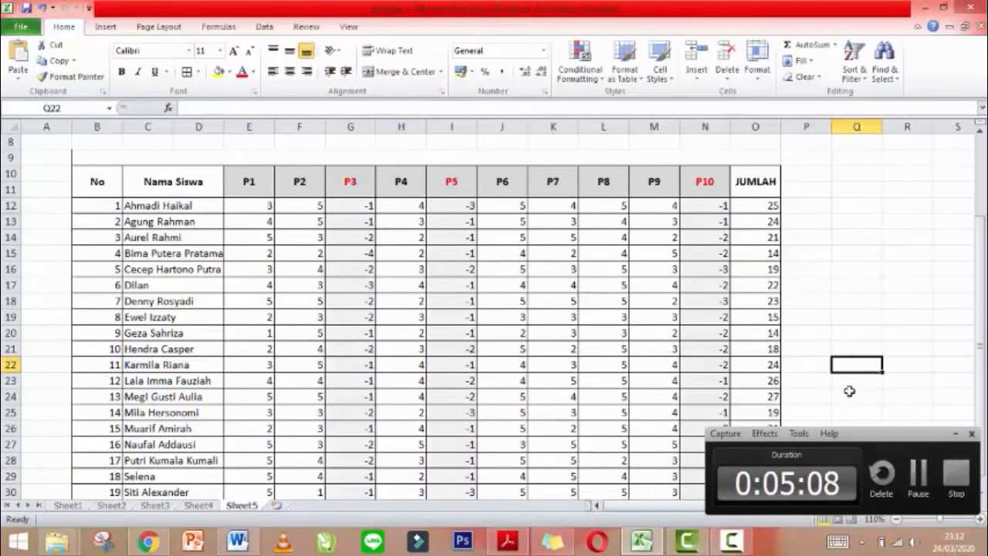
pyautogui.click(954, 437)
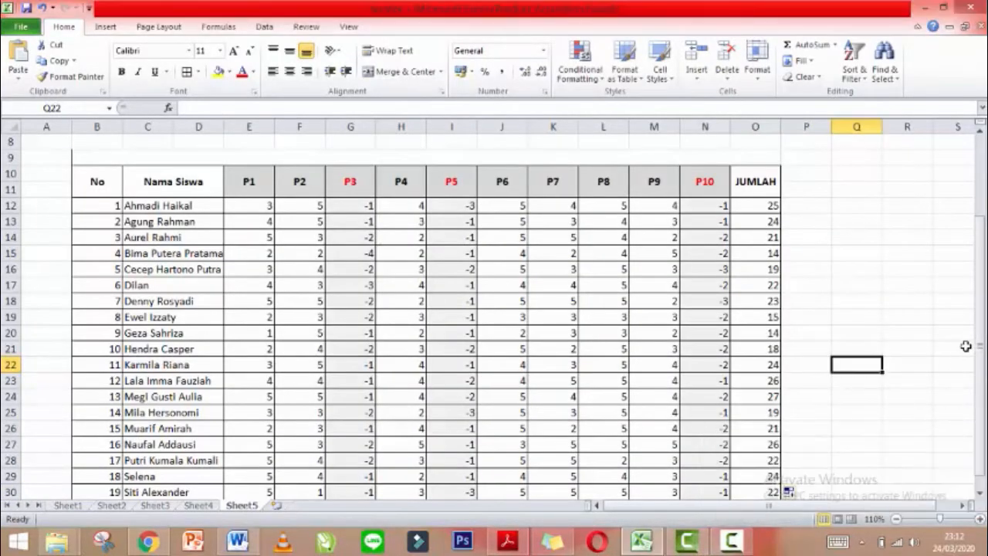
pyautogui.moveTo(978, 347); pyautogui.dragTo(979, 374)
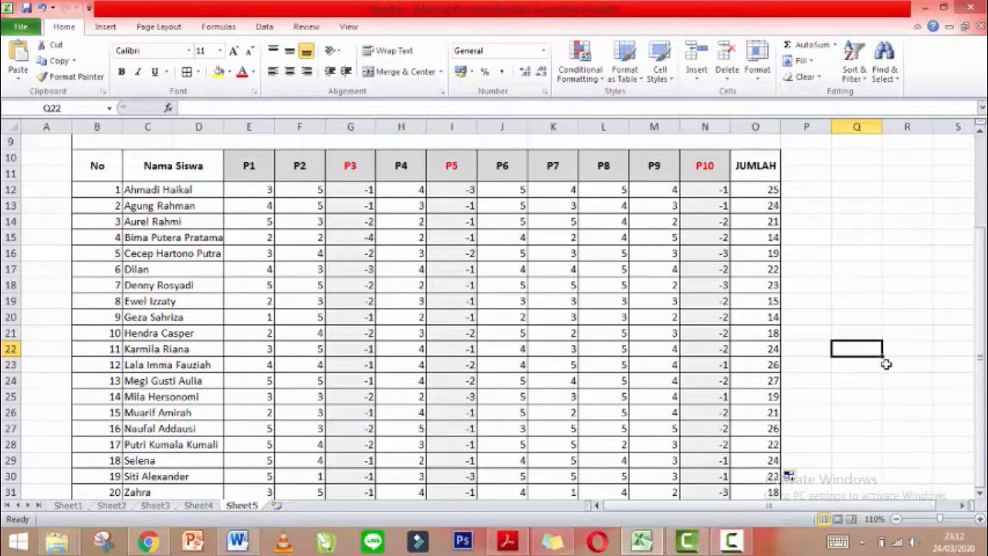
pyautogui.moveTo(981, 338); pyautogui.dragTo(980, 378)
pyautogui.click(895, 519)
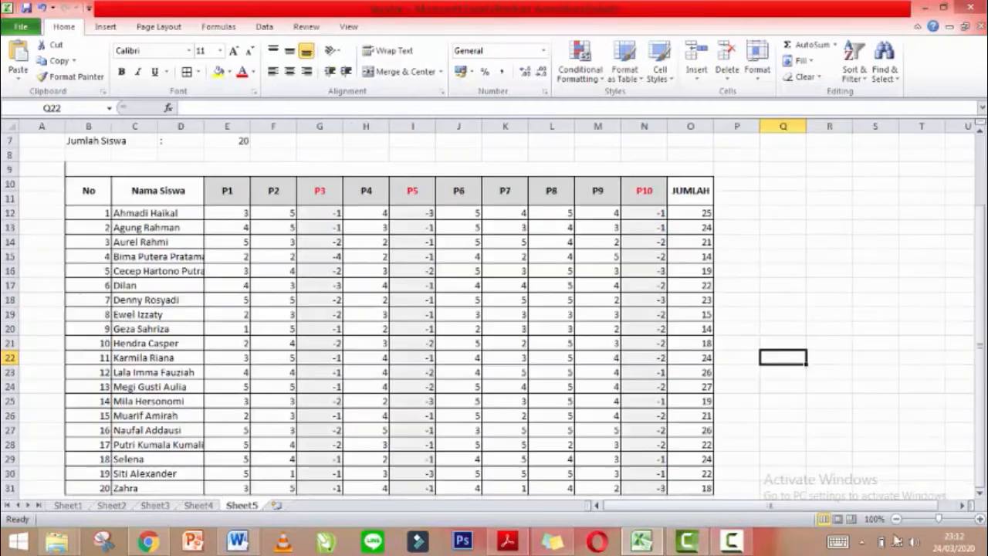
pyautogui.moveTo(983, 328); pyautogui.dragTo(983, 365)
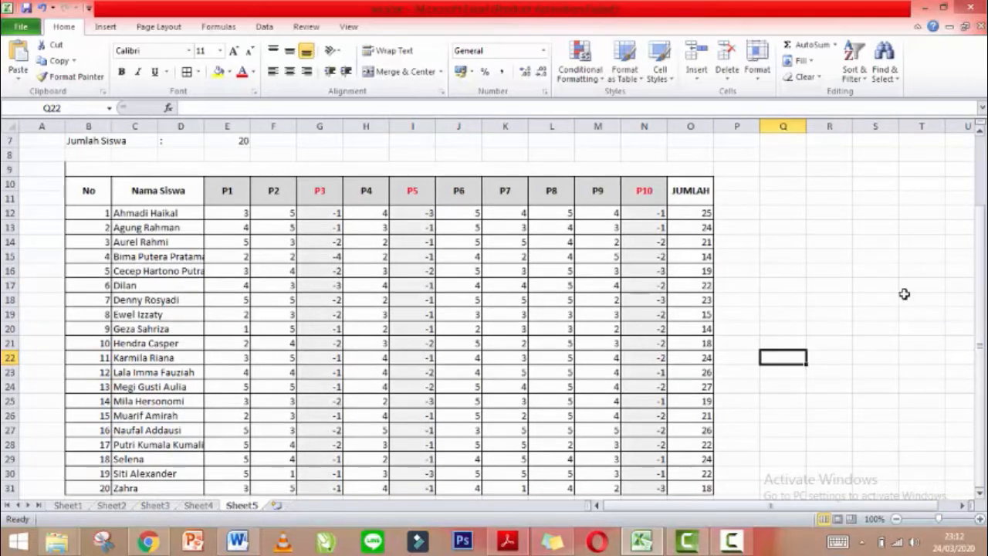
pyautogui.click(985, 228)
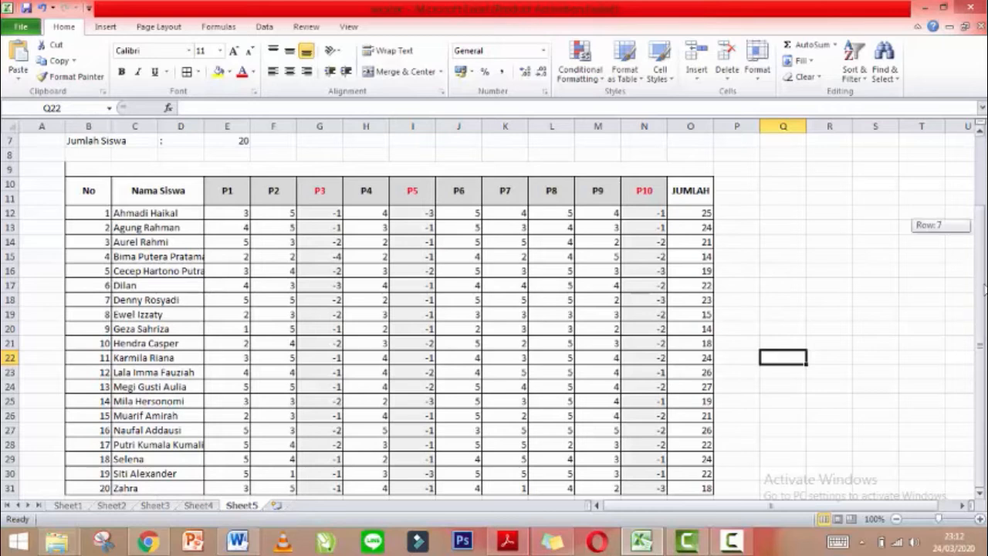
pyautogui.click(715, 483)
pyautogui.press('Down')
pyautogui.press('Left')
pyautogui.press('Left')
pyautogui.press('Left')
pyautogui.press('Left')
pyautogui.press('Left')
pyautogui.press('Left')
pyautogui.press('Left')
pyautogui.press('Left')
pyautogui.press('Left')
pyautogui.press('Left')
pyautogui.press('Left')
pyautogui.press('Left')
pyautogui.press('Left')
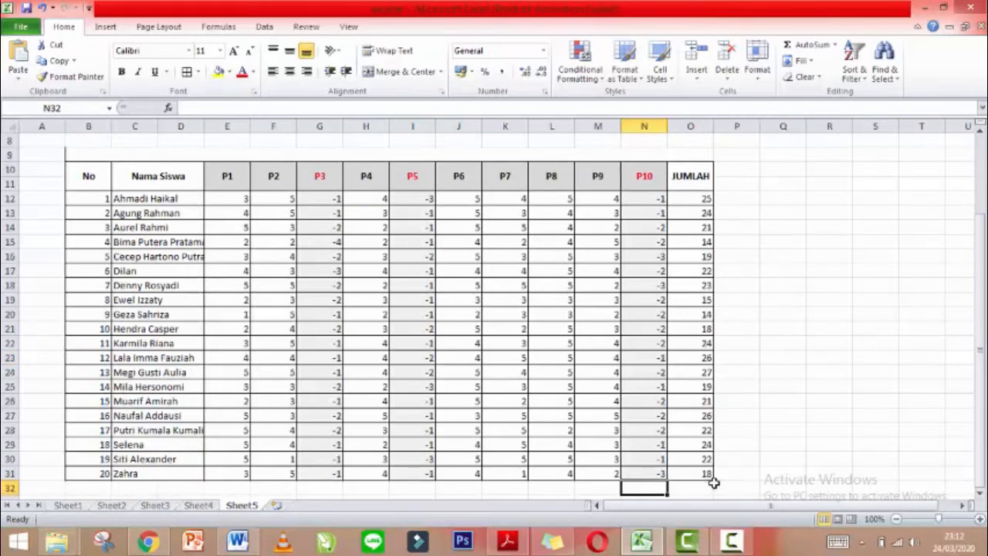
pyautogui.press('Down')
pyautogui.press('Down')
pyautogui.press('Down')
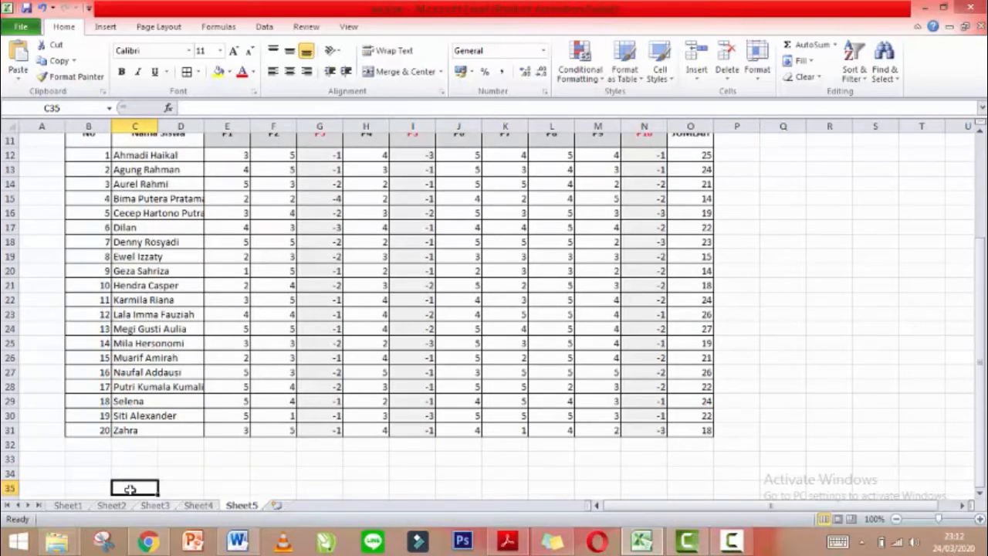
pyautogui.click(137, 447)
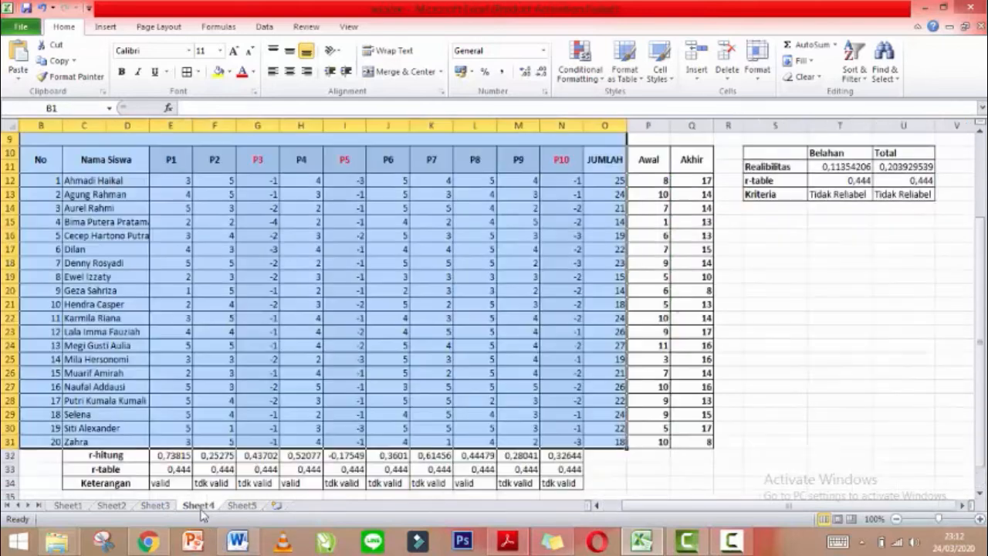
pyautogui.click(199, 507)
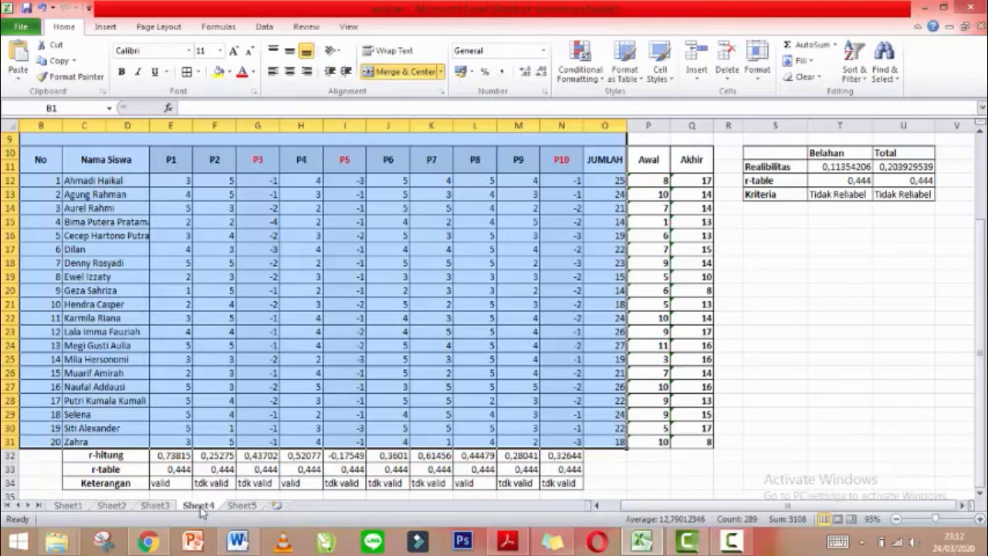
pyautogui.click(241, 506)
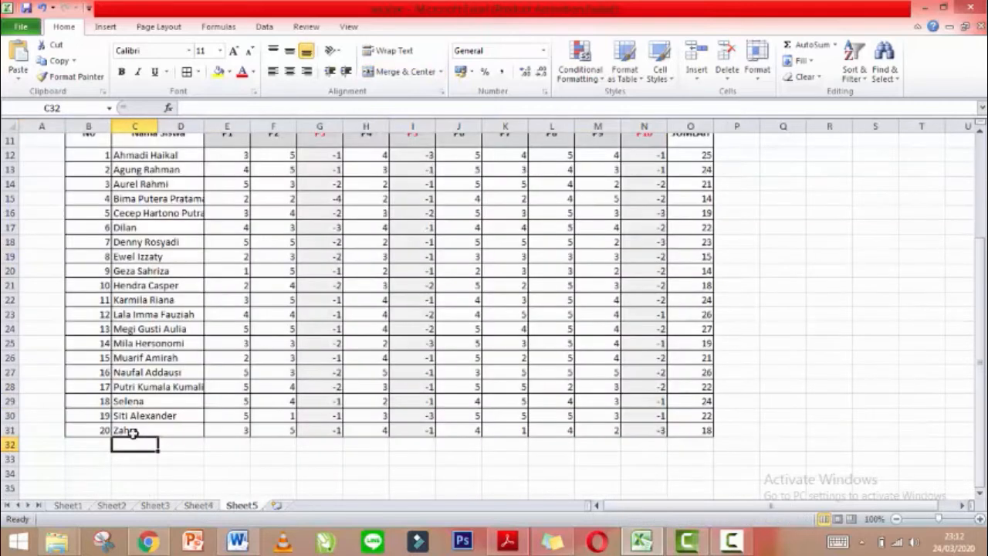
pyautogui.moveTo(139, 442); pyautogui.dragTo(169, 443)
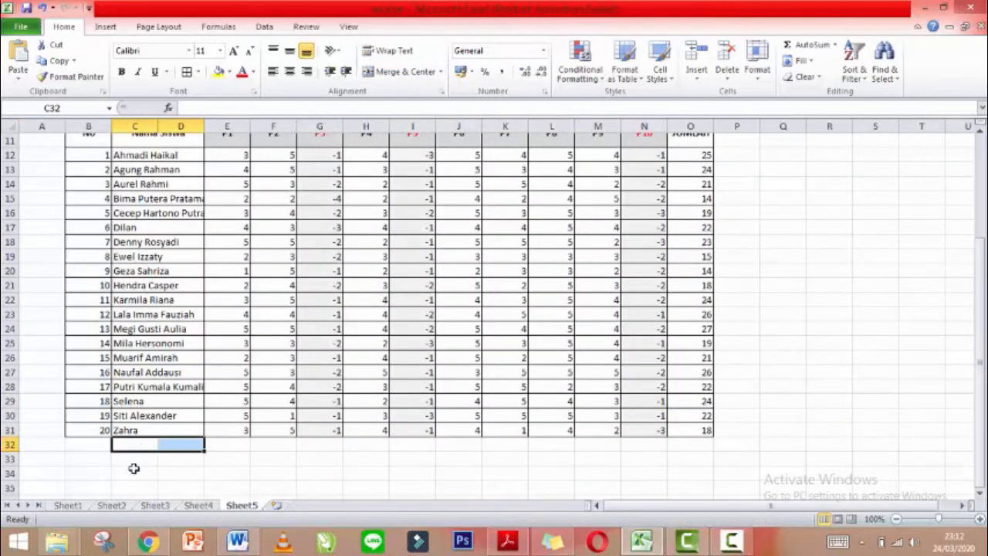
# Enter the labels r-hitung, r-table and keterangan in C32, C33 and C34.
pyautogui.click(134, 444)
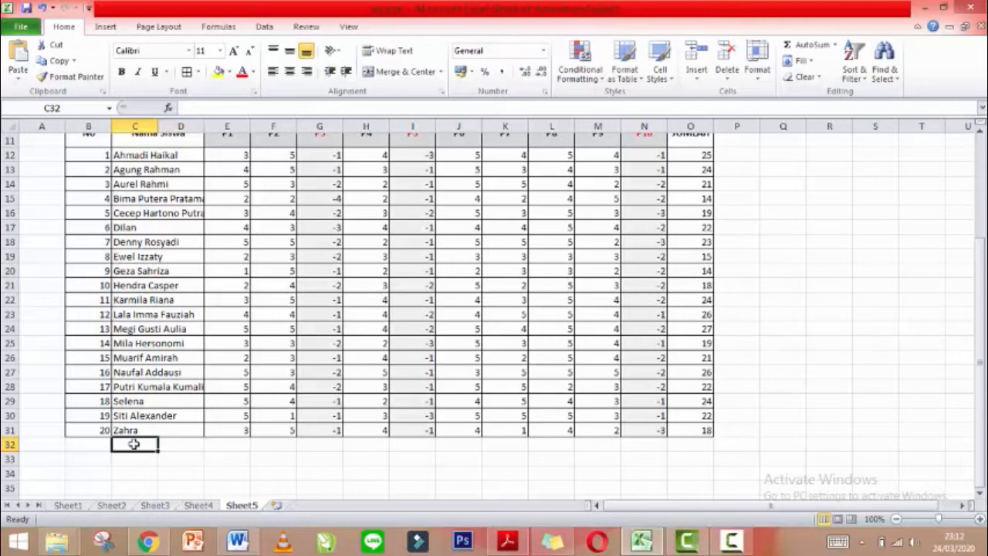
pyautogui.write('r-hitung')
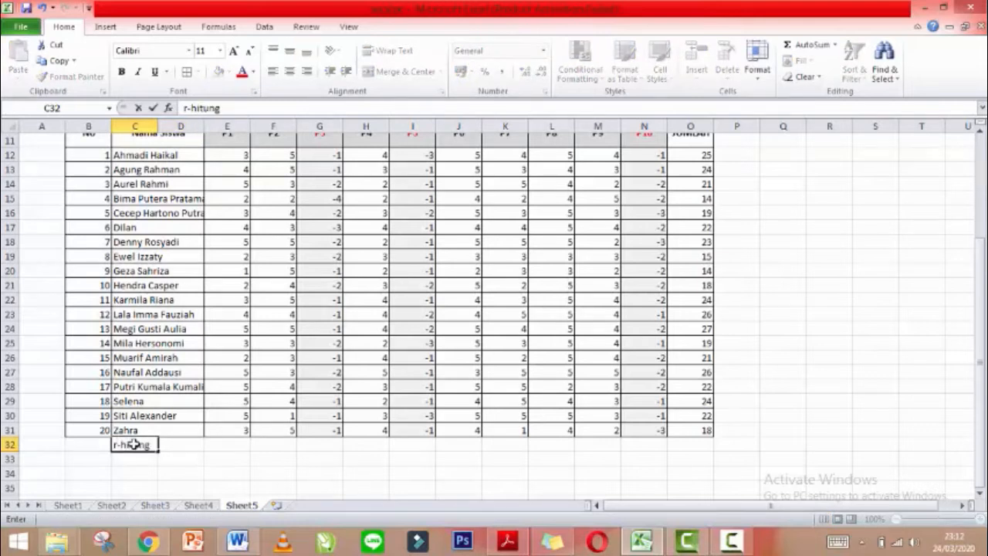
pyautogui.press('Return')
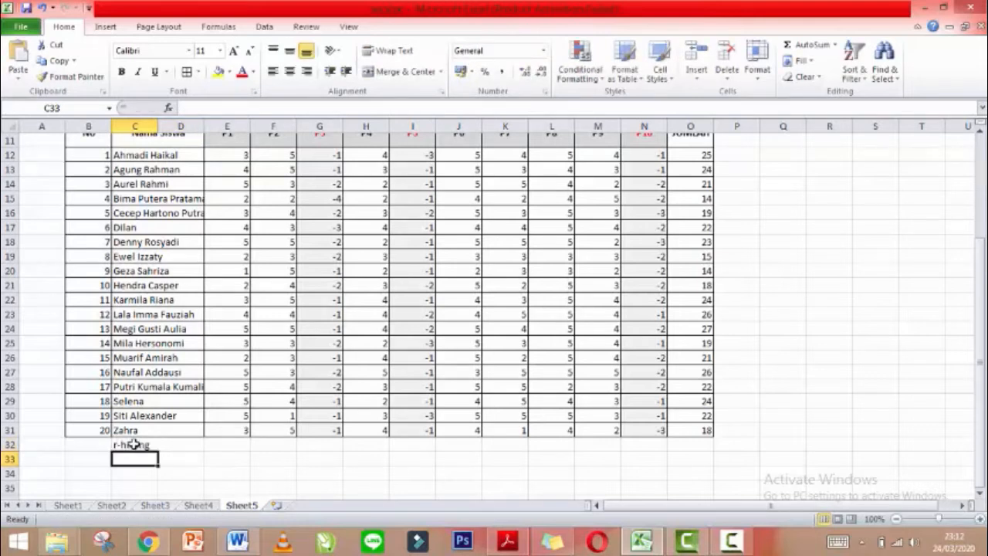
pyautogui.write('r-table')
pyautogui.press('Return')
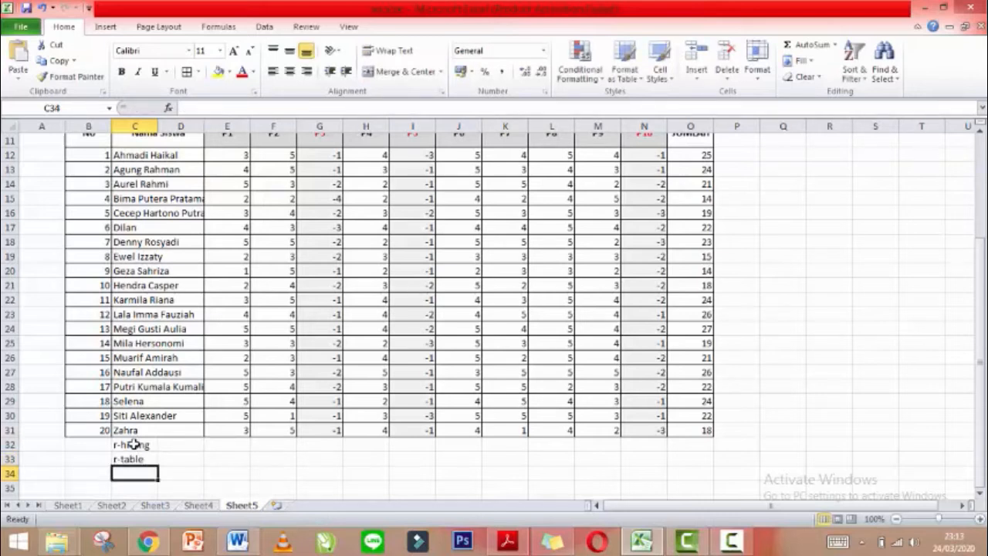
pyautogui.write('keterangan')
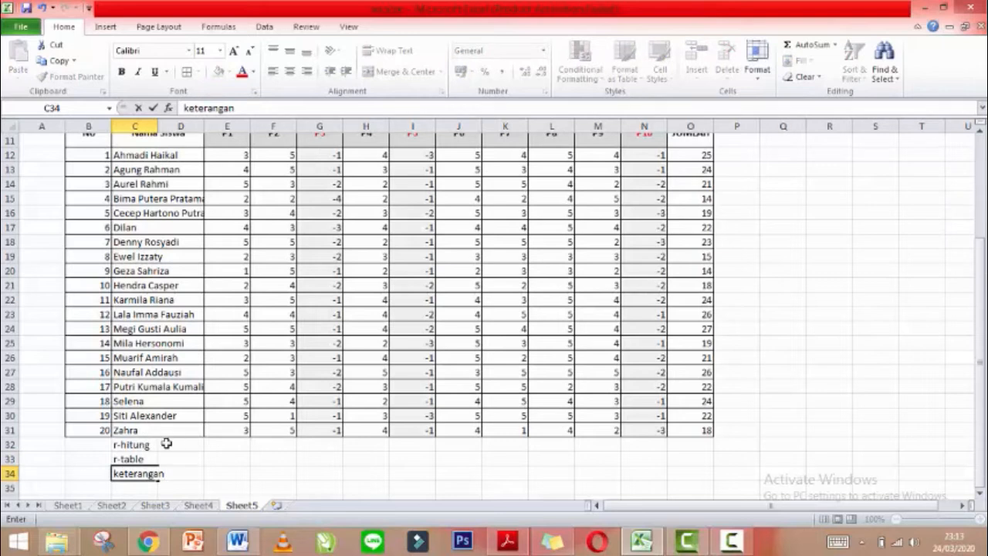
pyautogui.click(165, 445)
# Bold and merge-and-centre each label across columns C:D, then select C32:O34 for borders.
pyautogui.moveTo(168, 446); pyautogui.dragTo(185, 446)
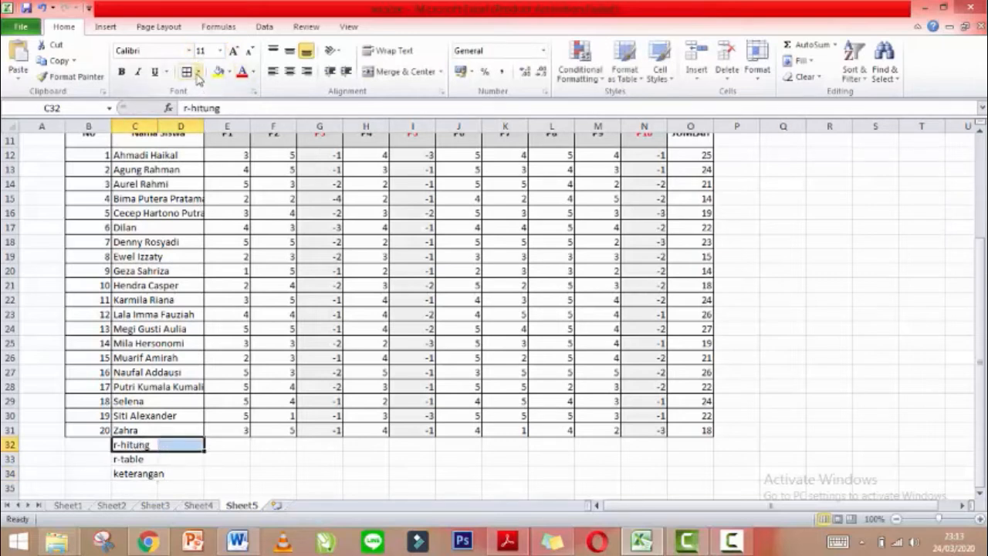
pyautogui.hotkey('ctrl', 'b')
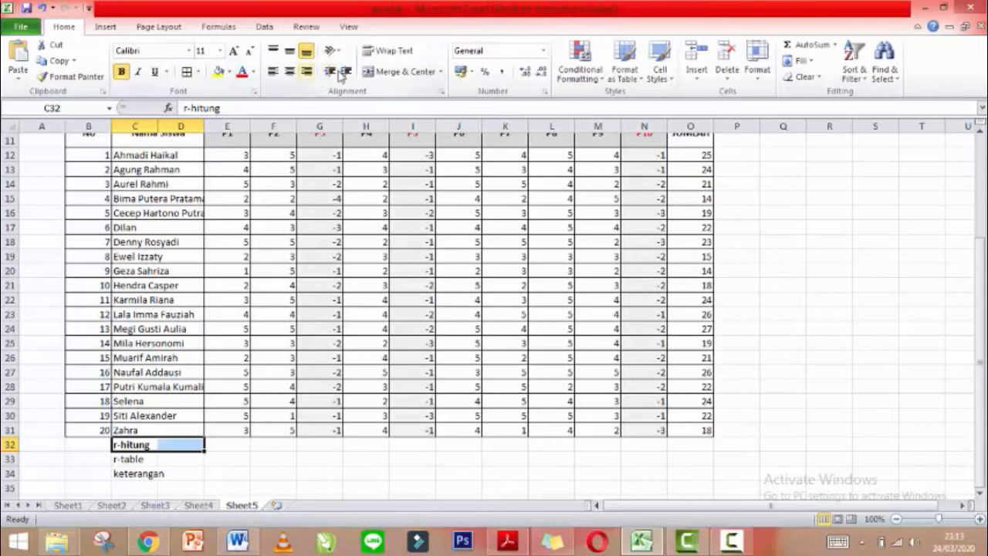
pyautogui.click(393, 73)
pyautogui.click(156, 459)
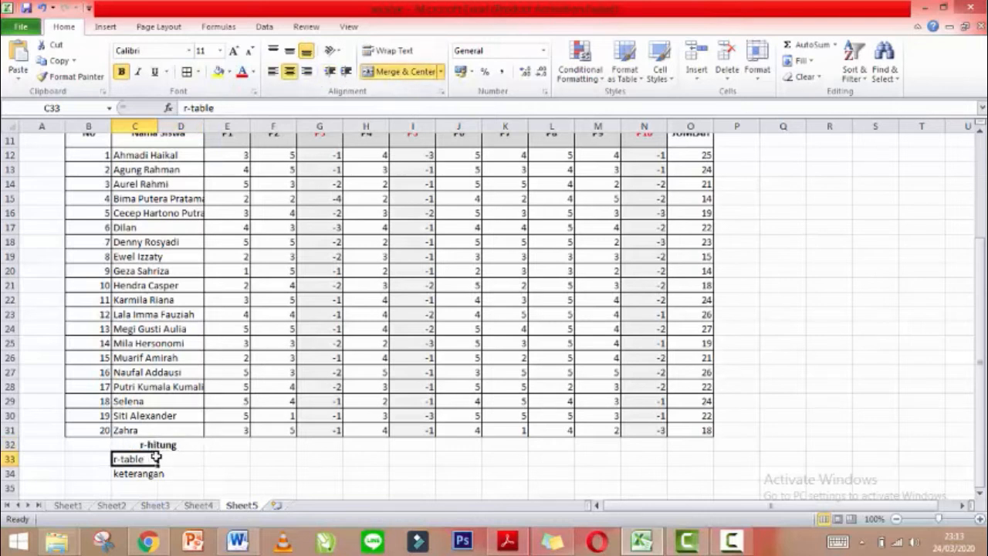
pyautogui.hotkey('ctrl', 'b')
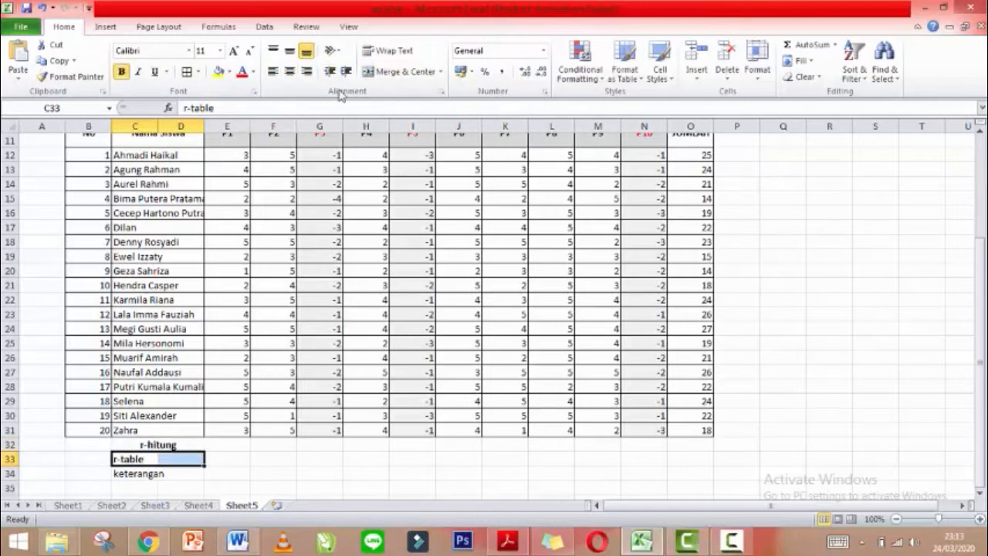
pyautogui.click(380, 73)
pyautogui.moveTo(132, 477); pyautogui.dragTo(176, 468)
pyautogui.hotkey('ctrl', 'b')
pyautogui.click(395, 76)
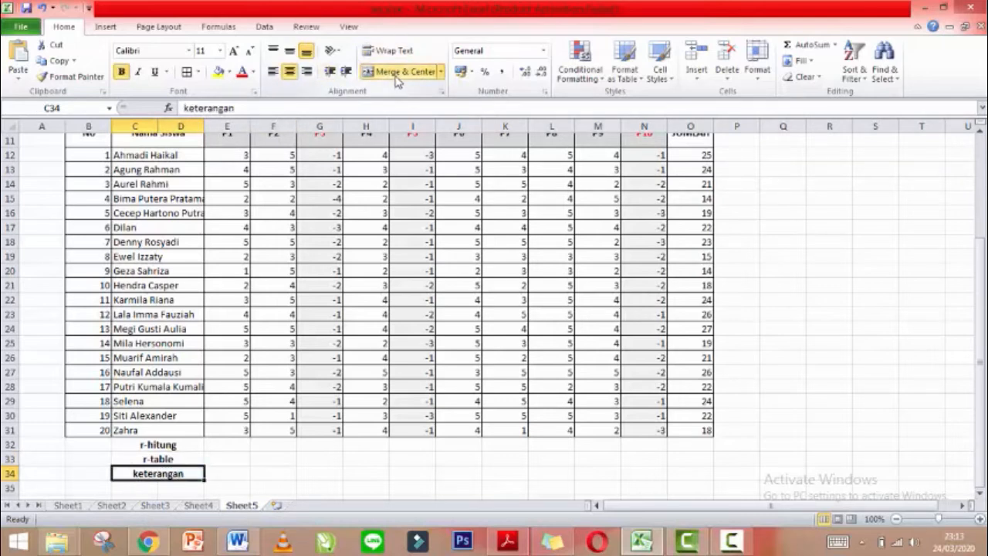
pyautogui.moveTo(135, 446); pyautogui.dragTo(683, 473)
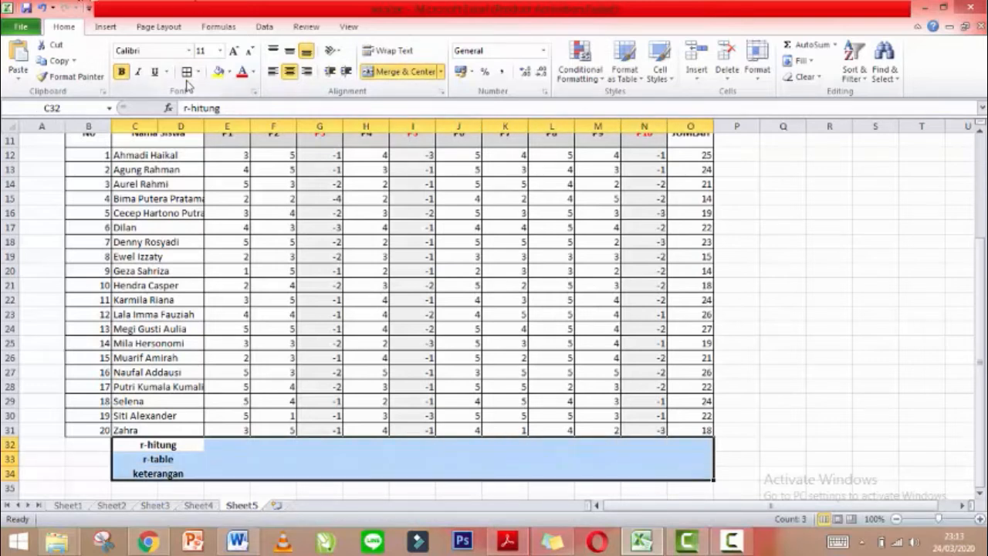
pyautogui.click(186, 71)
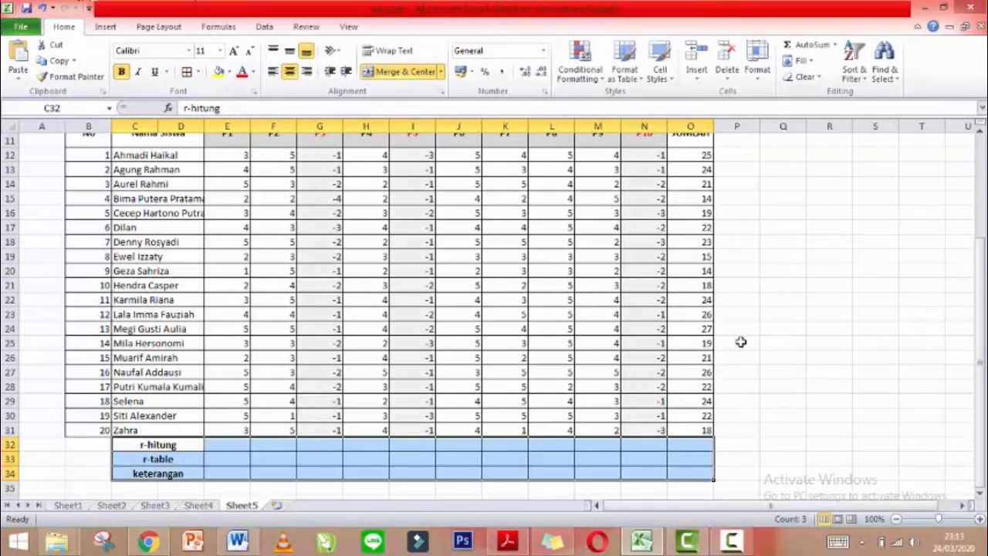
pyautogui.click(737, 341)
pyautogui.click(217, 445)
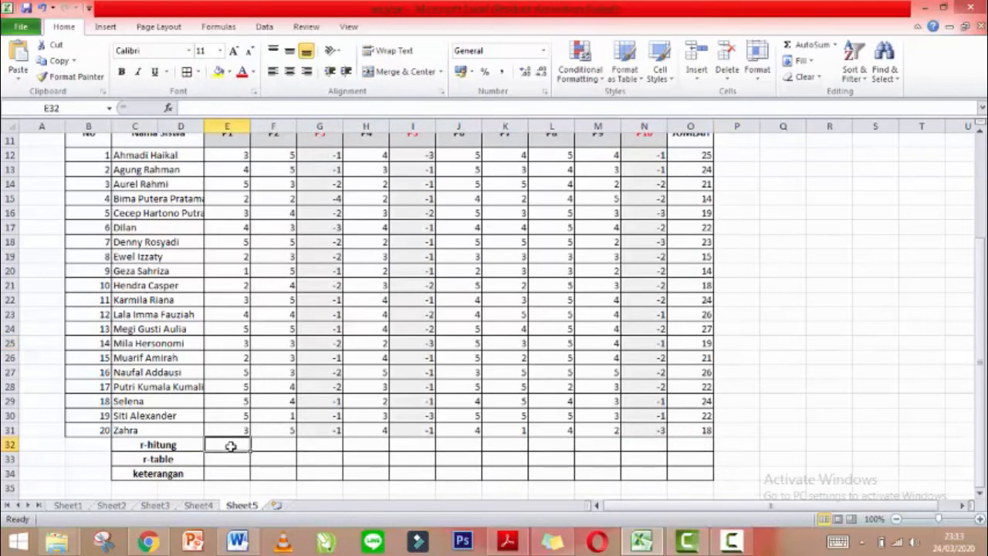
pyautogui.moveTo(983, 391)
pyautogui.mouseDown()
pyautogui.moveTo(981, 381)
pyautogui.moveTo(982, 395)
pyautogui.mouseUp()
pyautogui.moveTo(236, 155); pyautogui.dragTo(250, 433)
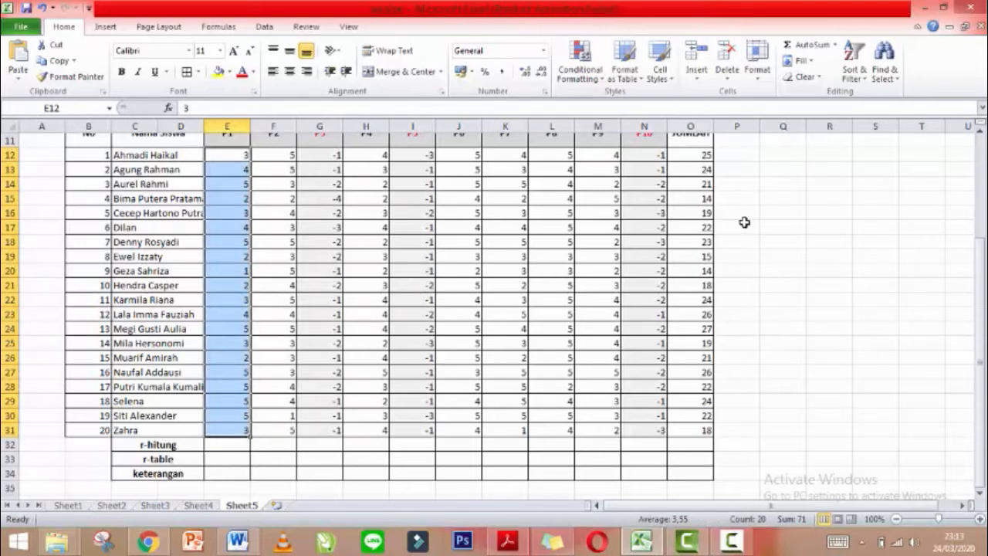
pyautogui.moveTo(695, 152); pyautogui.dragTo(711, 438)
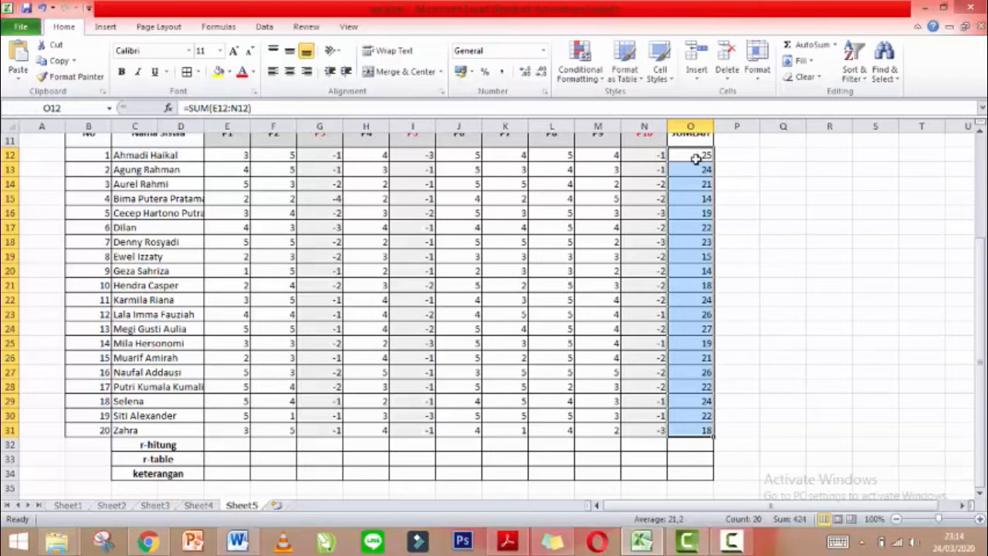
pyautogui.moveTo(982, 262)
pyautogui.mouseDown()
pyautogui.moveTo(982, 249)
pyautogui.moveTo(984, 279)
pyautogui.mouseUp()
pyautogui.click(242, 459)
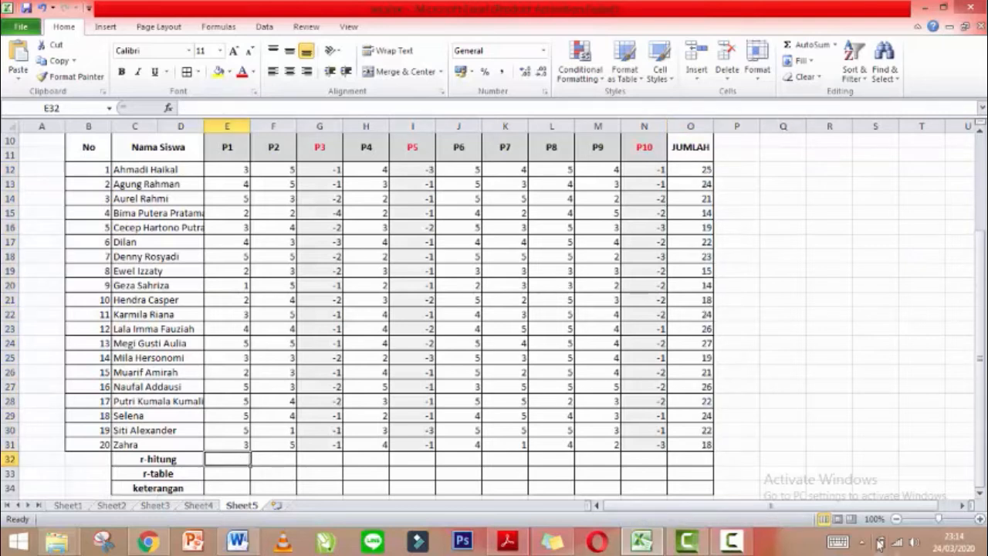
pyautogui.click(963, 519)
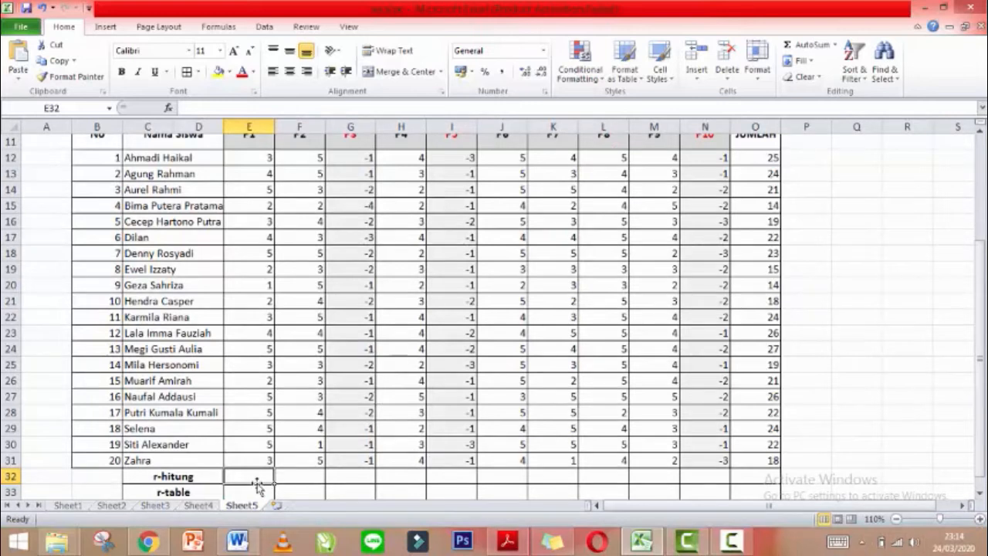
# Enter =PEARSON(E12:E31;O12:O31) in E32 to correlate P1 with the JUMLAH totals.
pyautogui.write('=')
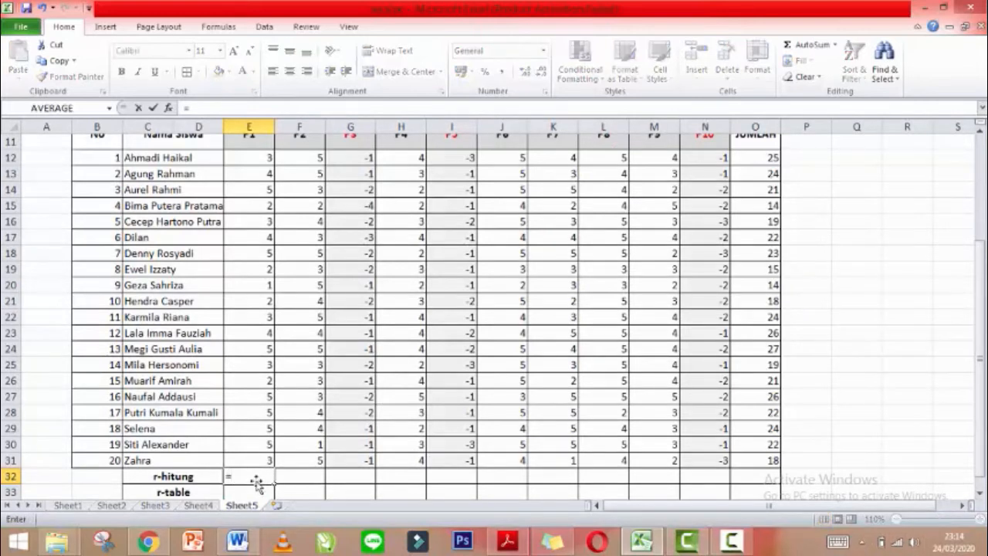
pyautogui.write('pe')
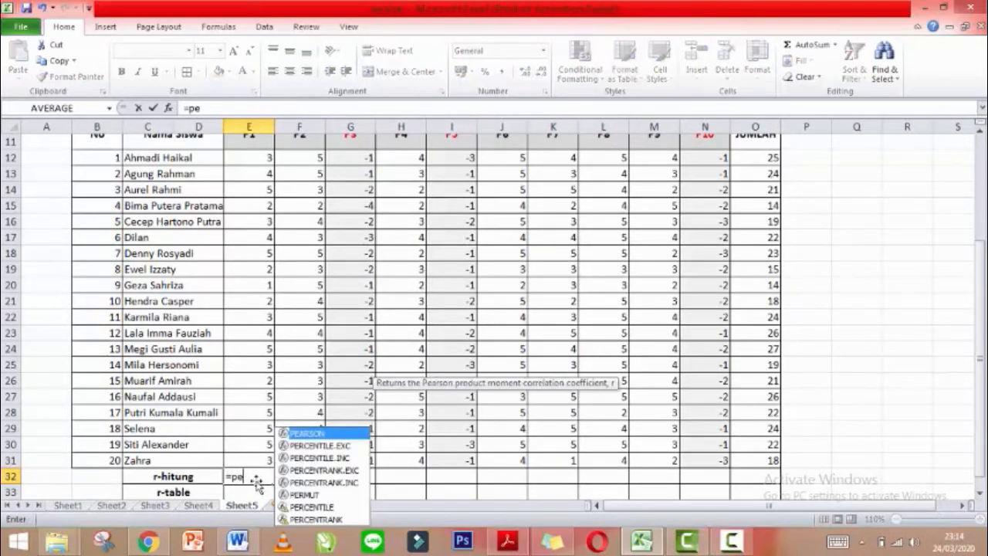
pyautogui.write('arson')
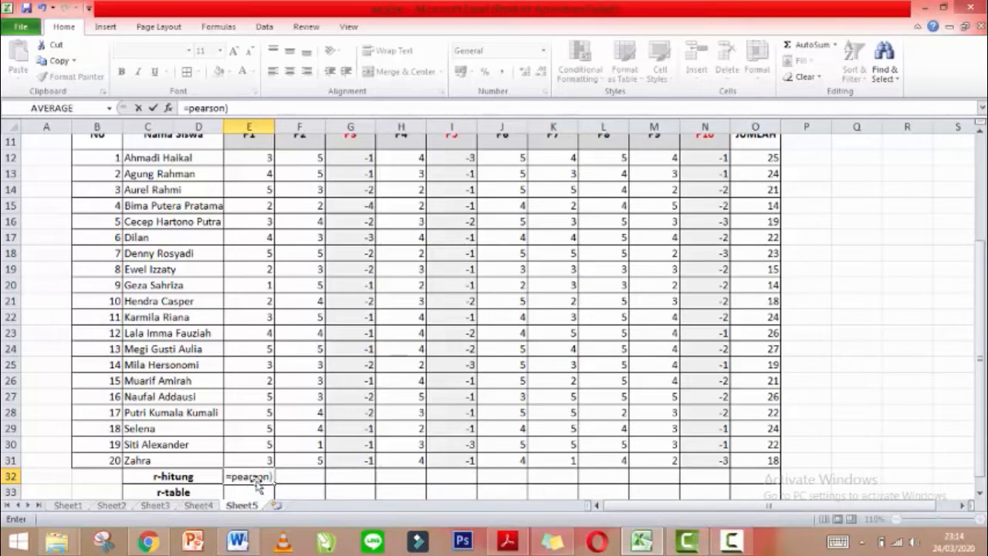
pyautogui.write('(')
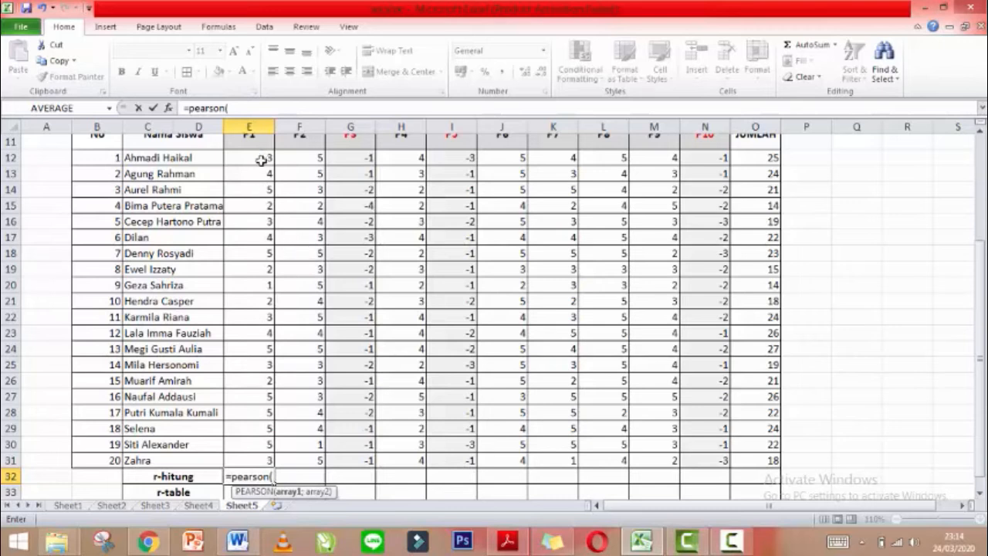
pyautogui.moveTo(262, 160); pyautogui.dragTo(257, 461)
pyautogui.write(';')
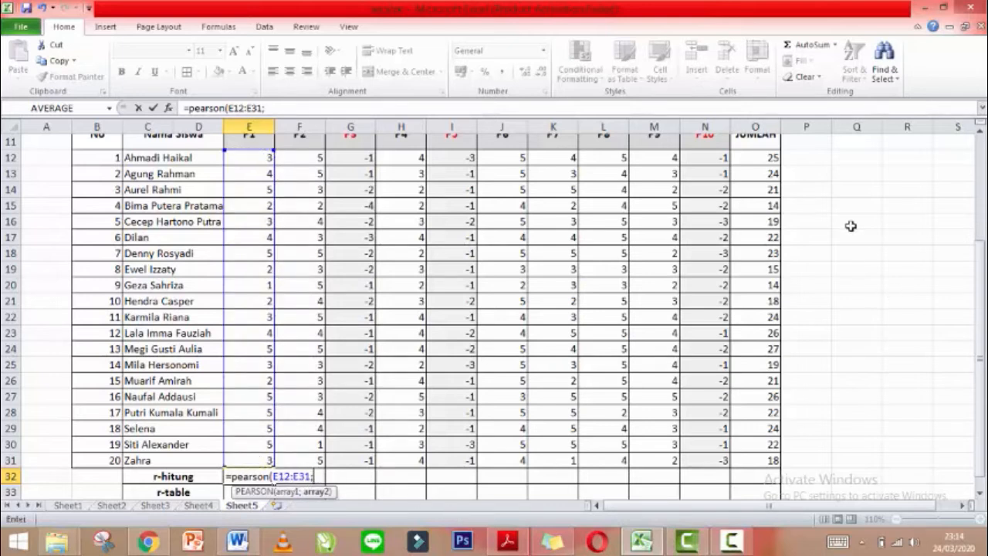
pyautogui.moveTo(751, 158); pyautogui.dragTo(771, 458)
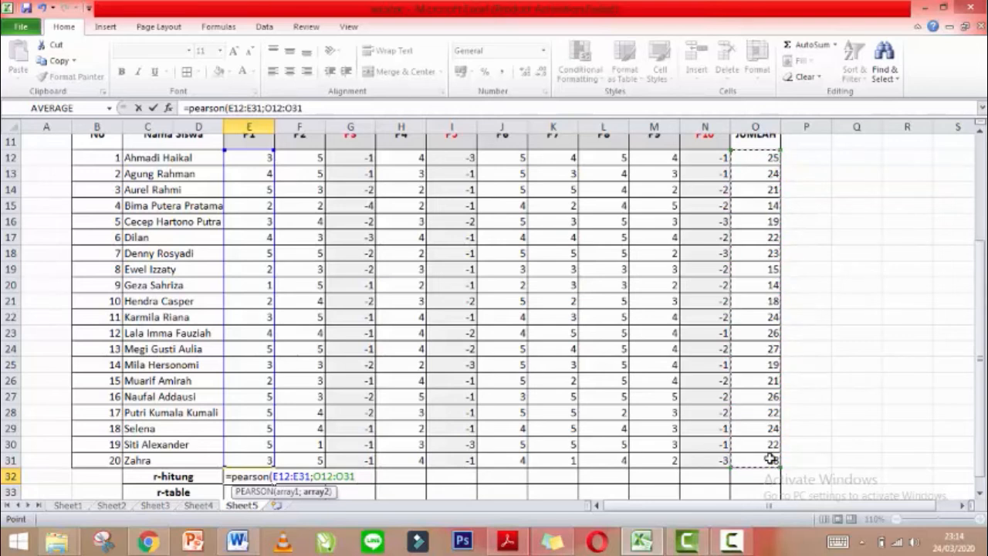
pyautogui.write(')')
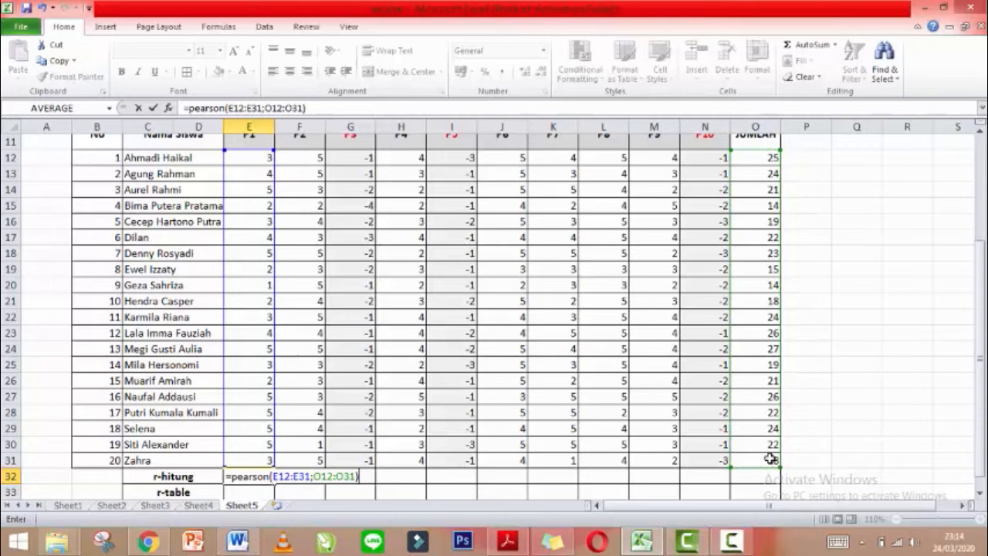
pyautogui.press('Return')
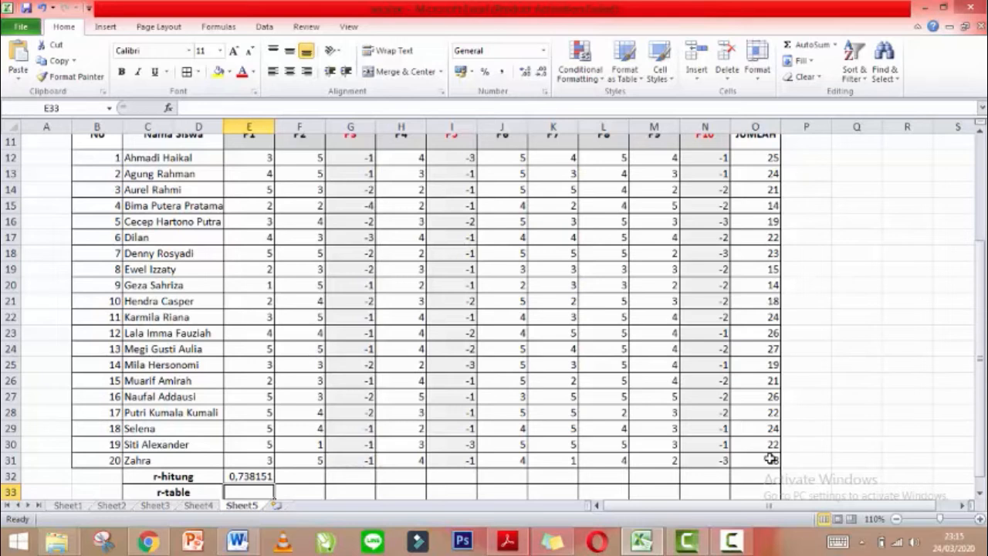
# Enter Pearson correlations against JUMLAH O12:O31 in F32, G32 and H32.
pyautogui.click(310, 477)
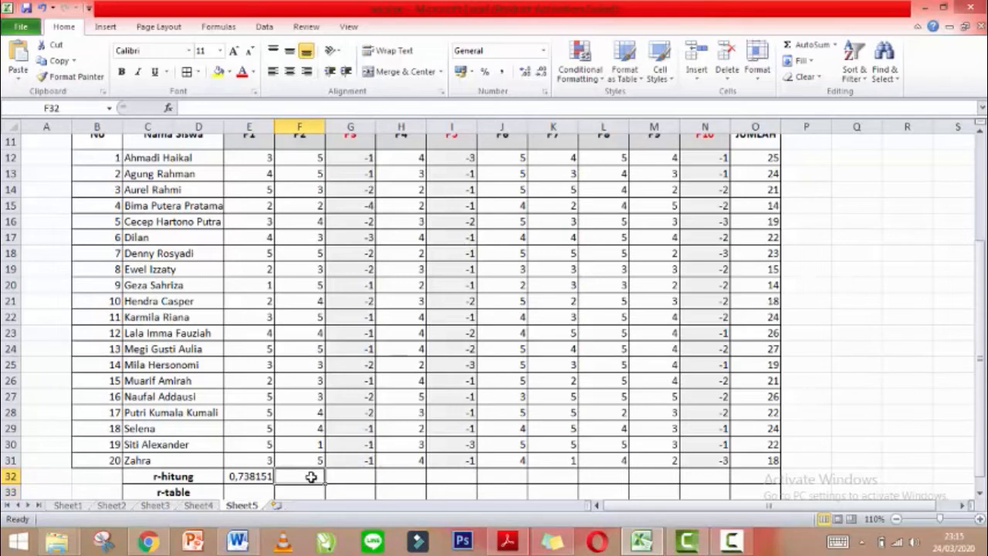
pyautogui.write('=pearson')
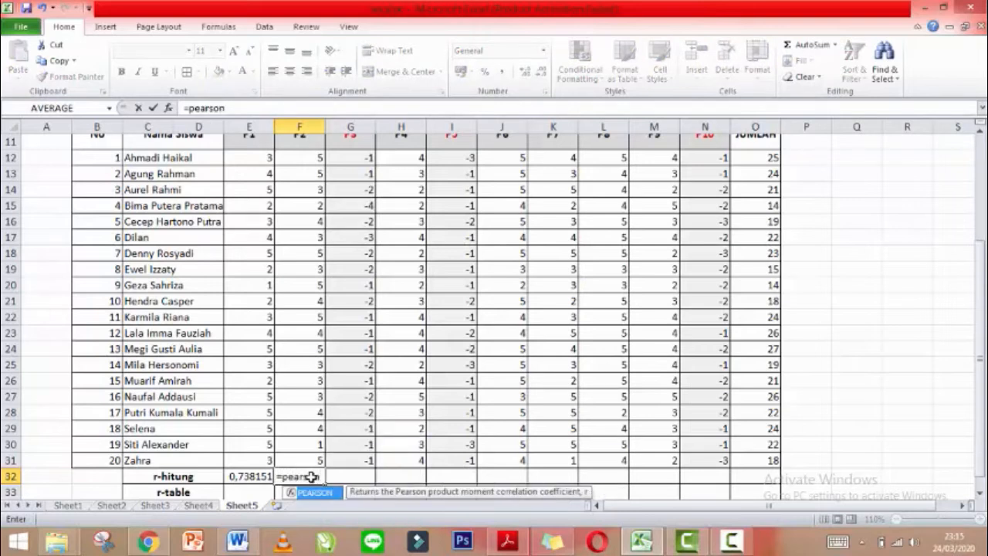
pyautogui.write('(')
pyautogui.moveTo(299, 158); pyautogui.dragTo(301, 460)
pyautogui.write(';')
pyautogui.click(756, 159)
pyautogui.moveTo(758, 175); pyautogui.dragTo(756, 460)
pyautogui.press('Return')
pyautogui.click(350, 476)
pyautogui.write('=pearson(')
pyautogui.moveTo(350, 158); pyautogui.dragTo(350, 460)
pyautogui.write(';')
pyautogui.click(400, 476)
pyautogui.write('=pearson(')
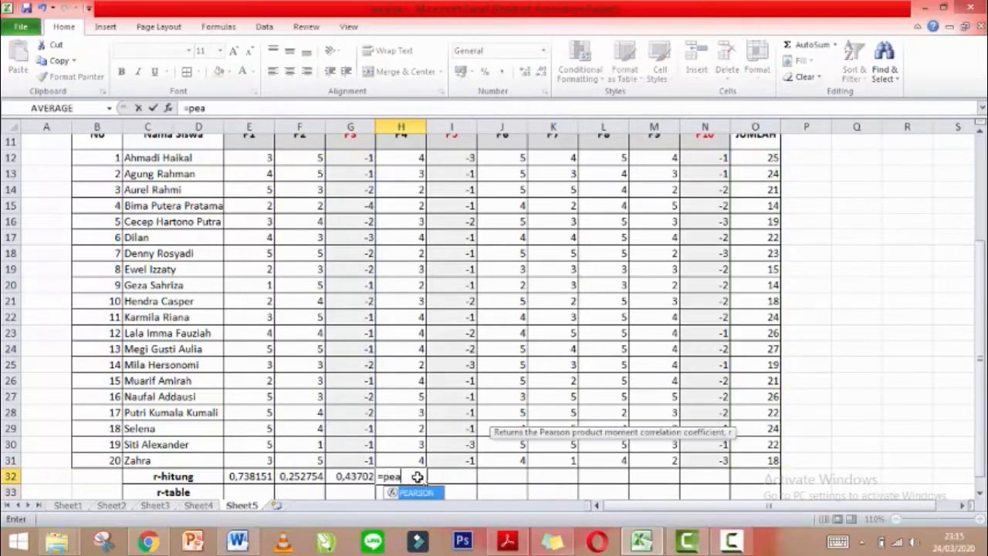
pyautogui.moveTo(401, 159); pyautogui.dragTo(402, 459)
pyautogui.write(';')
pyautogui.moveTo(754, 158); pyautogui.dragTo(758, 459)
pyautogui.press('Return')
# Enter the I32 correlation, redoing the misspelled =person( formula as =pearson(.
pyautogui.click(450, 476)
pyautogui.write('=person(')
pyautogui.moveTo(443, 158); pyautogui.dragTo(450, 459)
pyautogui.write(';')
pyautogui.moveTo(755, 158); pyautogui.dragTo(757, 458)
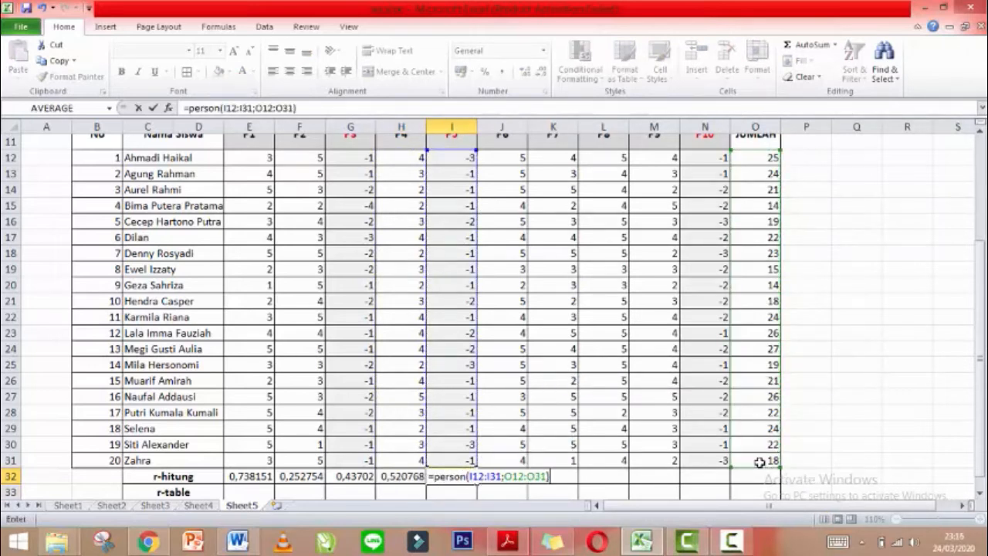
pyautogui.press('Return')
pyautogui.click(463, 477)
pyautogui.write('=pearso')
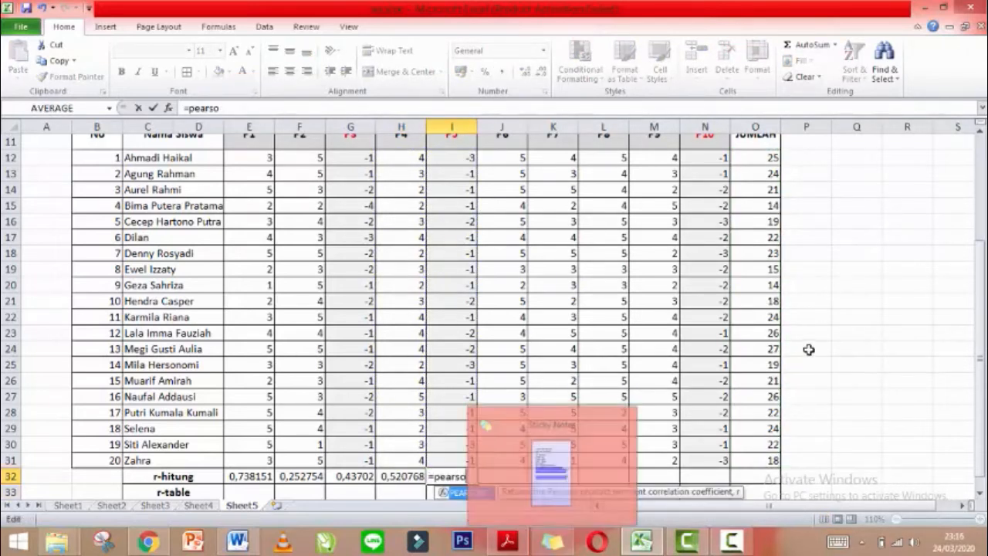
pyautogui.write('n(')
pyautogui.moveTo(458, 159); pyautogui.dragTo(451, 459)
pyautogui.write(';')
pyautogui.moveTo(755, 159); pyautogui.dragTo(758, 458)
pyautogui.press('Return')
# Add the Pearson r-hitung formulas for the items in J32 and K32.
pyautogui.click(501, 477)
pyautogui.write('=pearson(')
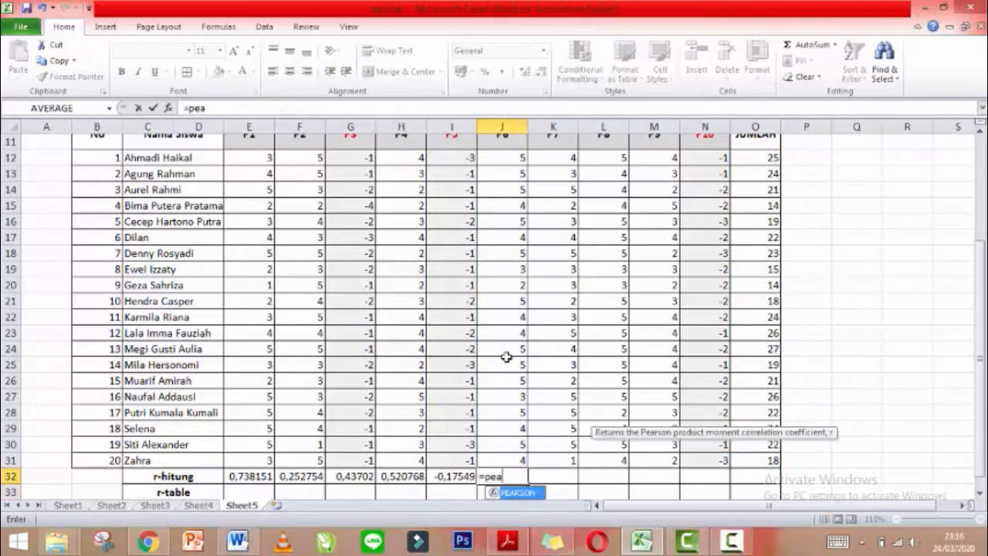
pyautogui.moveTo(502, 158); pyautogui.dragTo(502, 459)
pyautogui.write(';')
pyautogui.moveTo(755, 158); pyautogui.dragTo(757, 467)
pyautogui.press('Return')
pyautogui.click(551, 476)
# Add the Pearson r-hitung formulas in L32, M32 and N32, leaving N32 uncommitted.
pyautogui.write('=pearson(')
pyautogui.moveTo(553, 158); pyautogui.dragTo(575, 456)
pyautogui.write(';')
pyautogui.moveTo(754, 158); pyautogui.dragTo(772, 458)
pyautogui.press('Return')
pyautogui.click(602, 476)
pyautogui.write('=pearson(')
pyautogui.moveTo(603, 158); pyautogui.dragTo(606, 460)
pyautogui.write(';')
pyautogui.moveTo(755, 158); pyautogui.dragTo(764, 461)
pyautogui.press('Return')
pyautogui.click(653, 477)
pyautogui.write('=pearson(')
pyautogui.moveTo(654, 158); pyautogui.dragTo(656, 460)
pyautogui.write(';')
pyautogui.moveTo(755, 158); pyautogui.dragTo(774, 460)
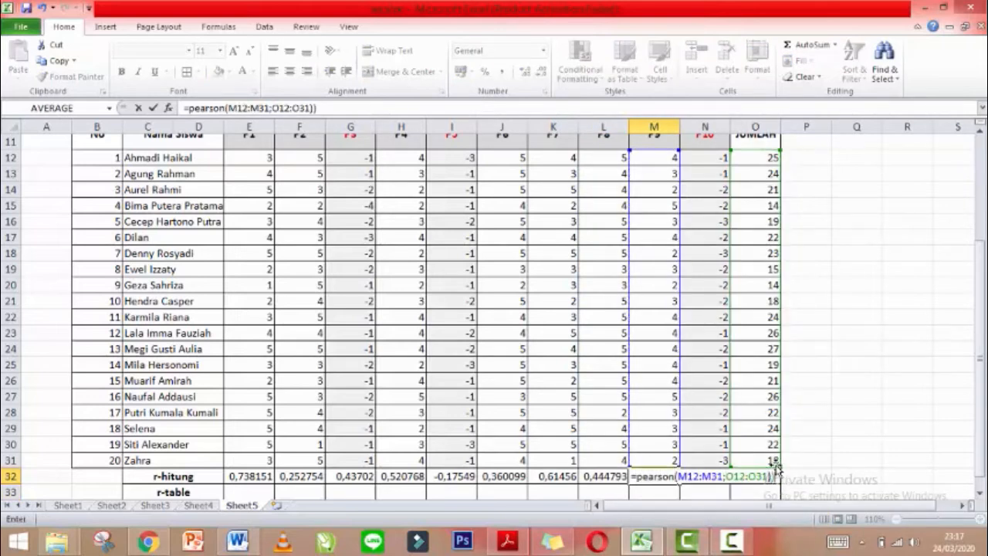
pyautogui.press('Return')
pyautogui.click(693, 474)
pyautogui.write('=pearson(')
pyautogui.moveTo(686, 159); pyautogui.dragTo(705, 444)
pyautogui.write(';')
pyautogui.moveTo(755, 158); pyautogui.dragTo(776, 432)
# Commit N32's correlation (0,326439), move to the r-table row, and switch to Word's r-table.
pyautogui.press('Return')
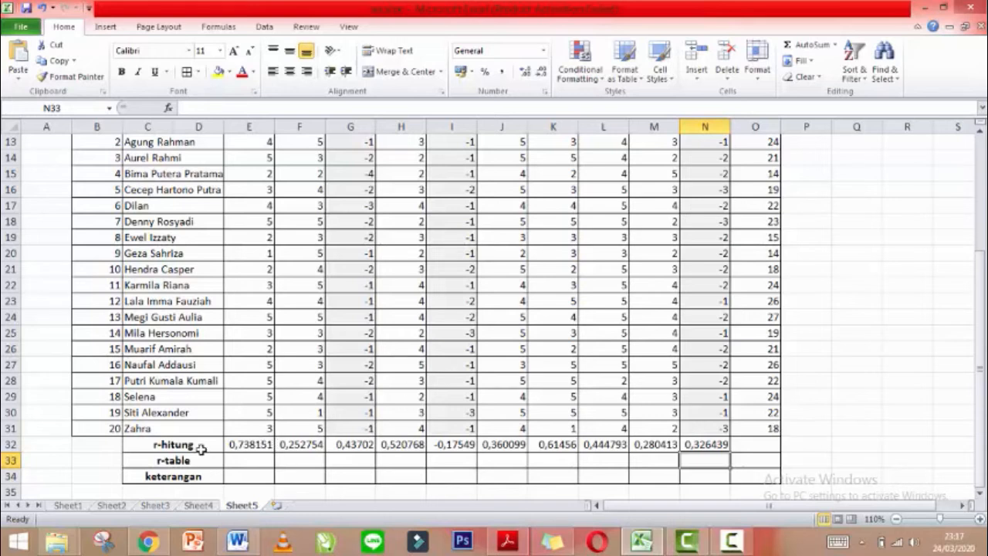
pyautogui.moveTo(177, 447); pyautogui.dragTo(689, 449)
pyautogui.press('Down')
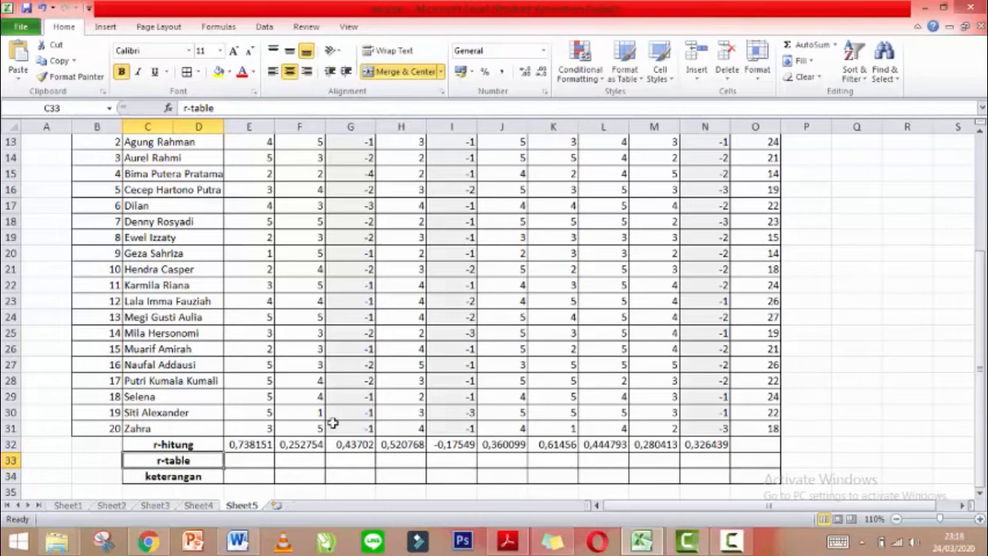
pyautogui.hotkey('alt', 'Tab')
pyautogui.hotkey('alt', 'Tab')
pyautogui.hotkey('alt', 'Tab')
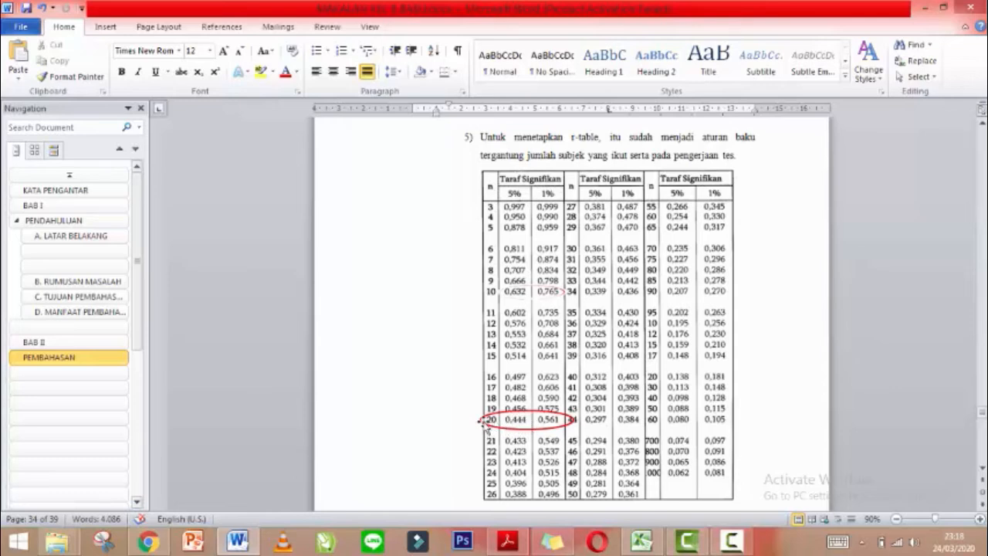
pyautogui.hotkey('alt', 'Tab')
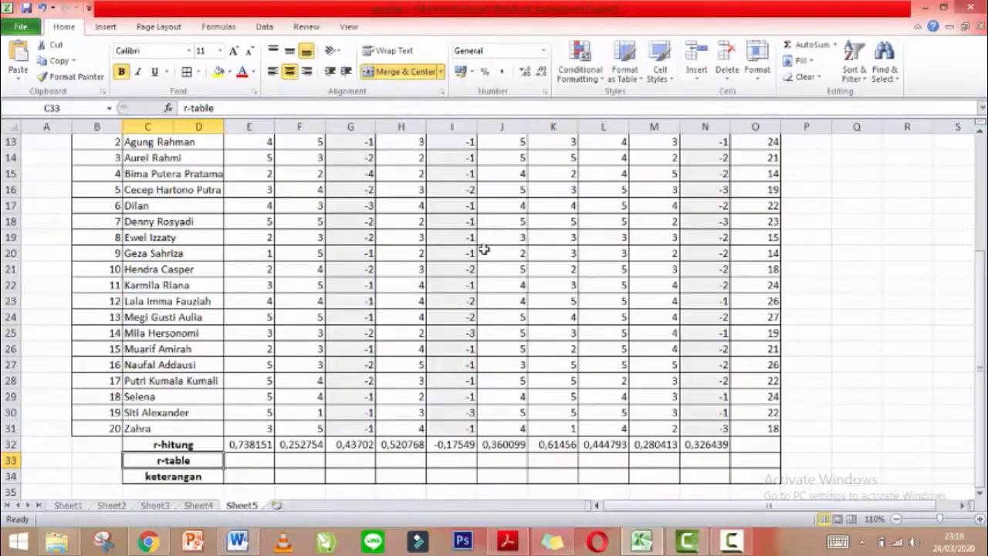
# Fill 0,444 across the r-table row E33:N33, undoing a fill that overshot into O33.
pyautogui.click(250, 459)
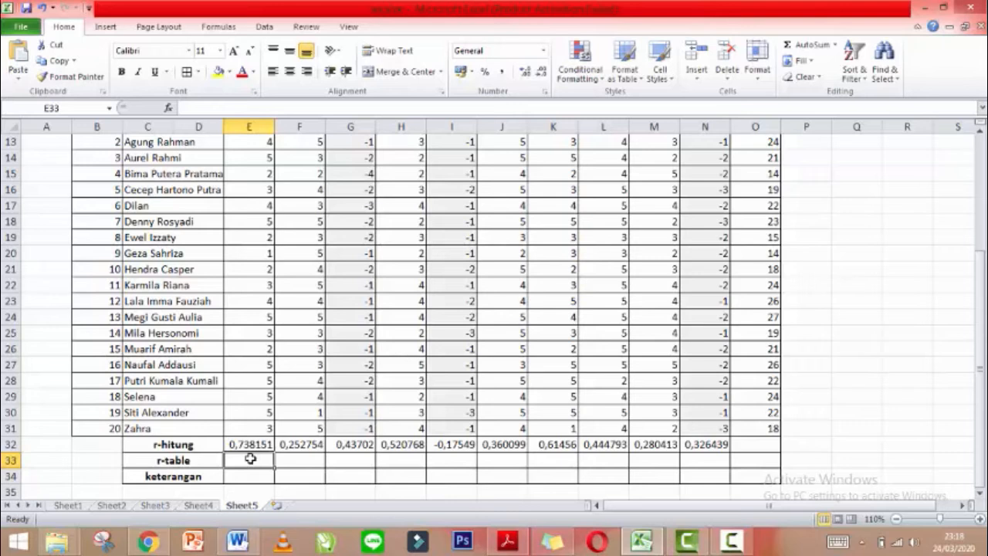
pyautogui.write('0,444')
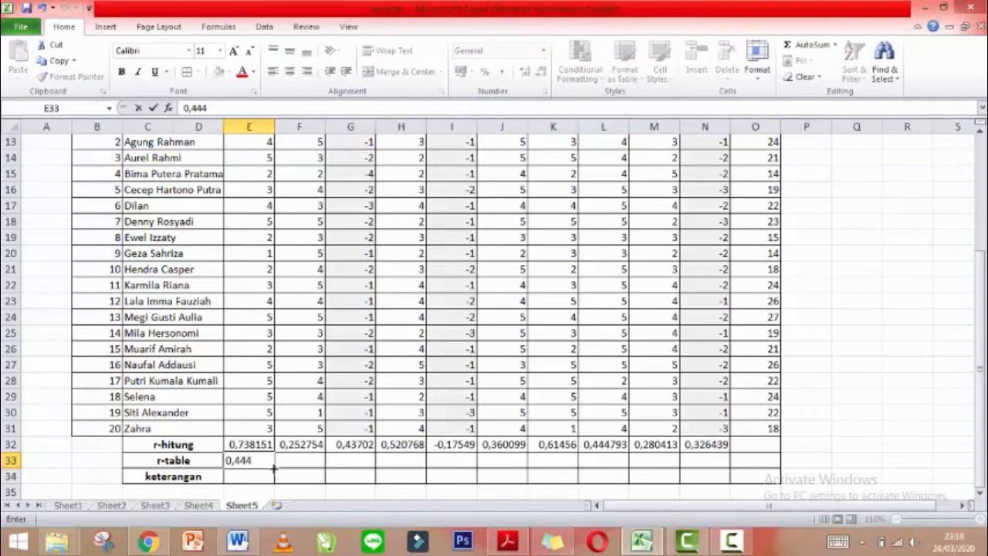
pyautogui.moveTo(274, 467); pyautogui.dragTo(771, 447)
pyautogui.hotkey('ctrl', 'z')
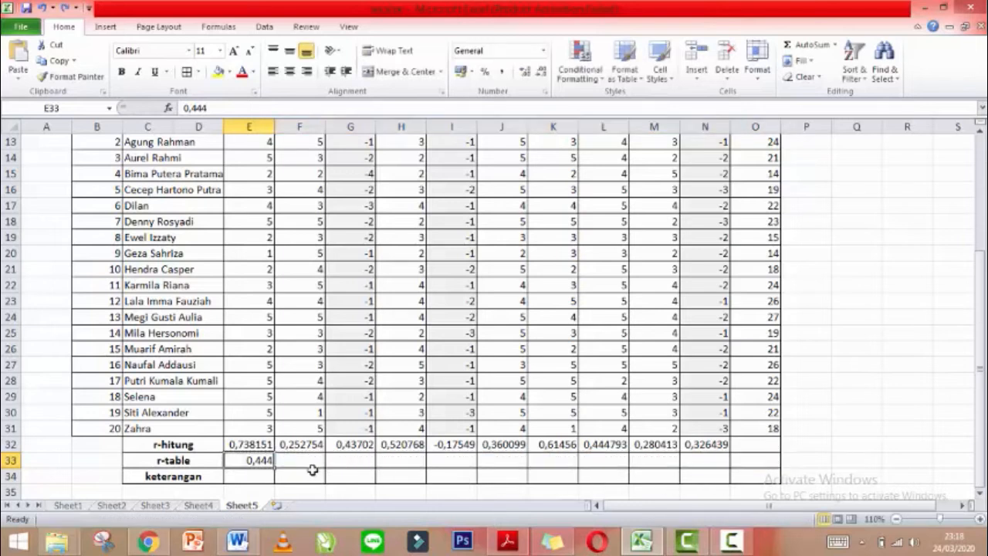
pyautogui.moveTo(277, 464); pyautogui.dragTo(738, 456)
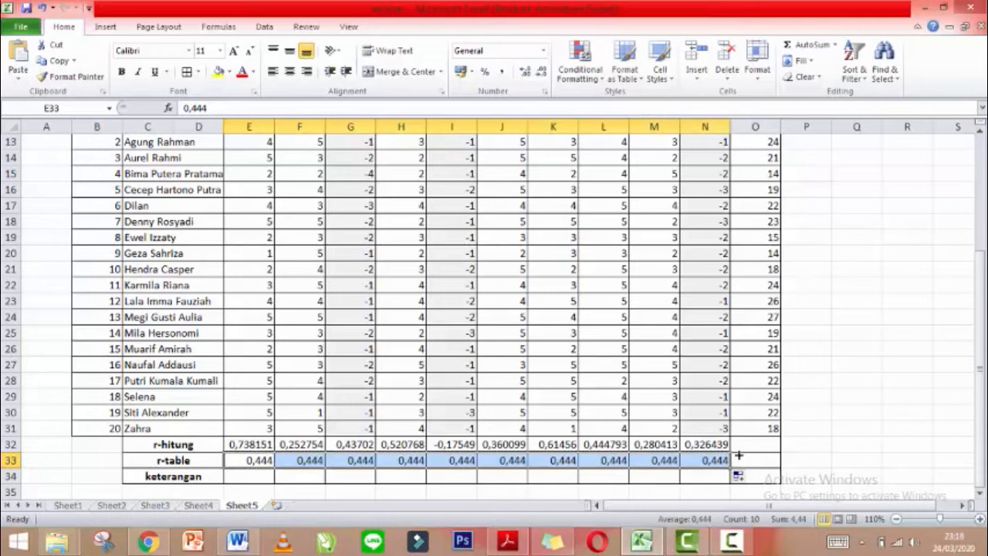
pyautogui.click(236, 479)
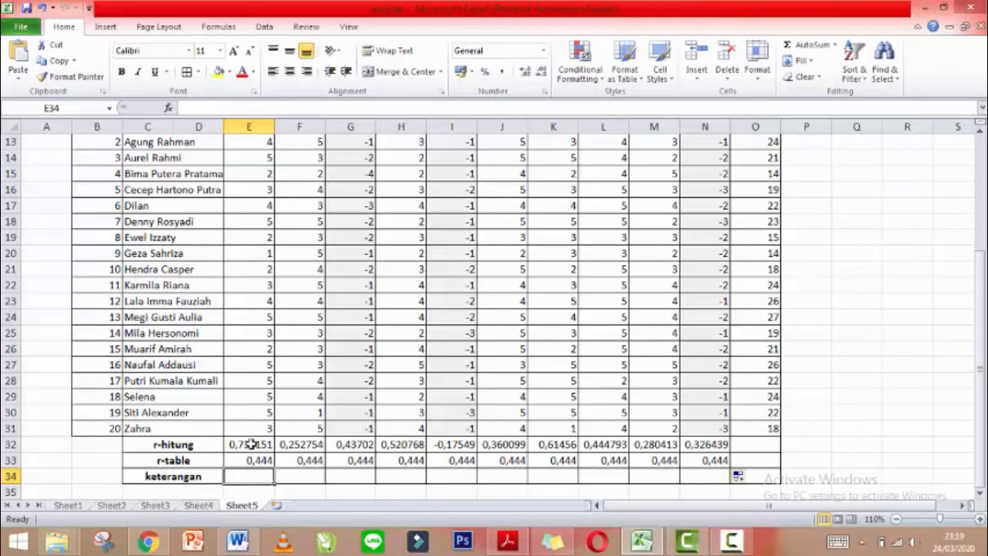
# Compare the PEARSON r-hitung in E32 with the r-table value in E33 for the first item.
pyautogui.click(255, 240)
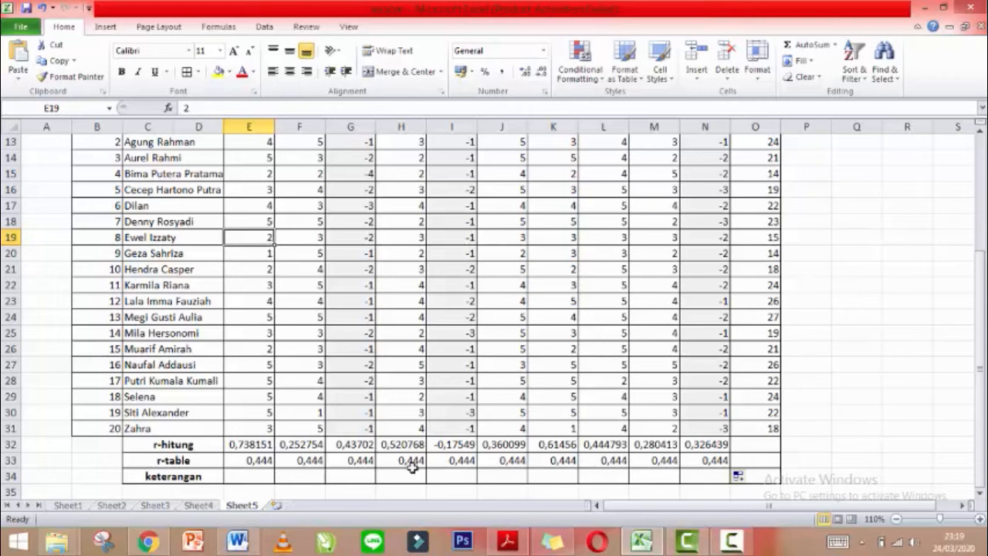
pyautogui.click(244, 477)
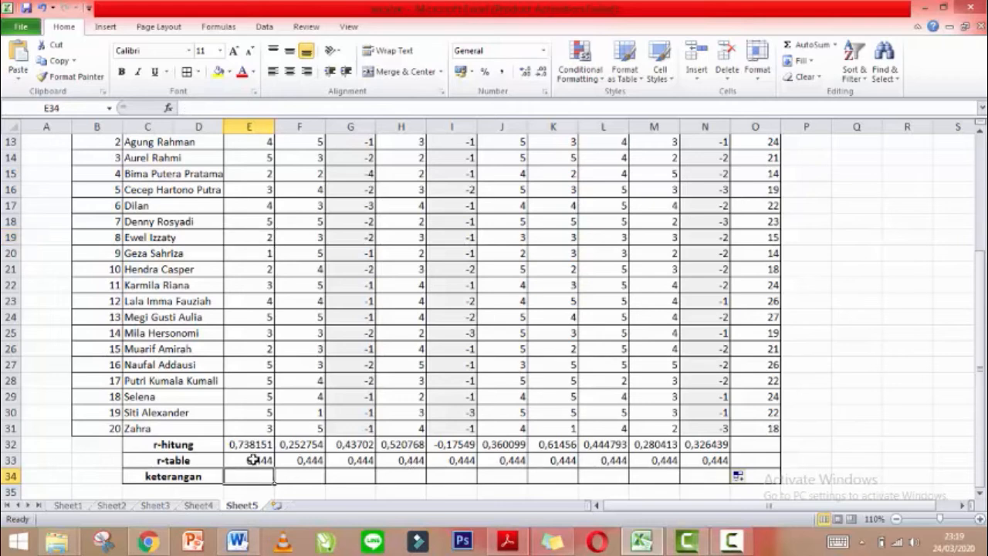
pyautogui.click(248, 451)
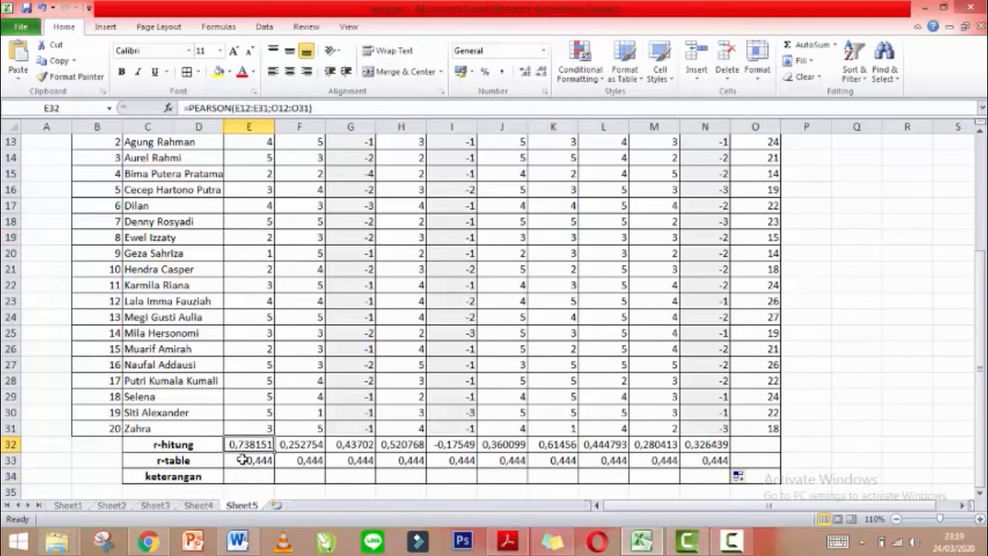
pyautogui.click(243, 460)
pyautogui.click(241, 477)
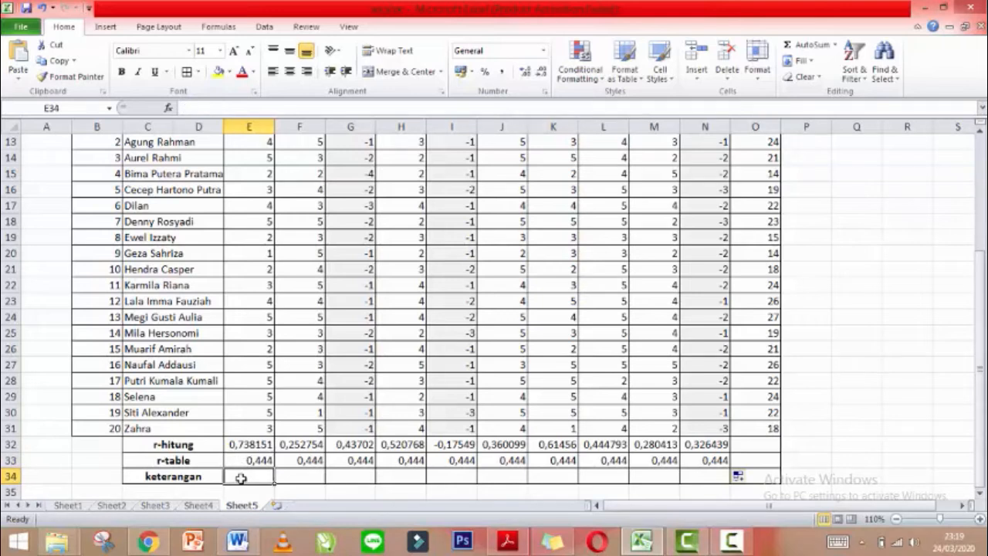
# Mark E34 to I34 as valid, tdk valid, tdk valid, valid and tdk valid.
pyautogui.write('valid')
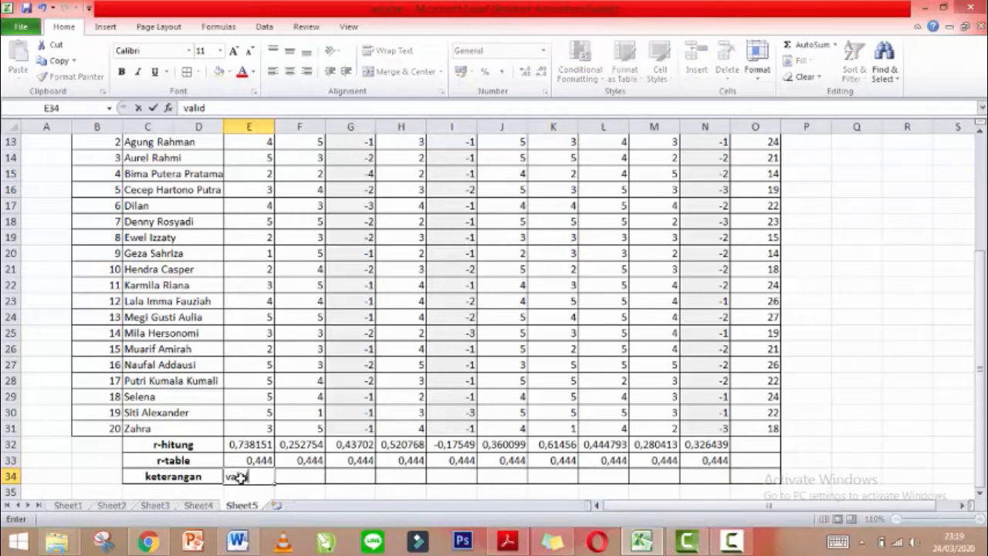
pyautogui.press('Tab')
pyautogui.write('tdk valid')
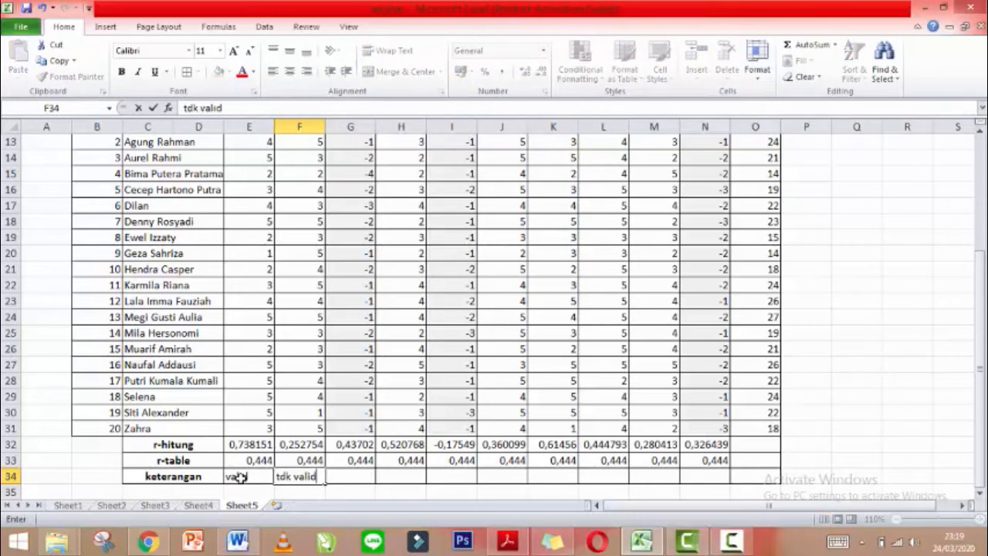
pyautogui.press('Tab')
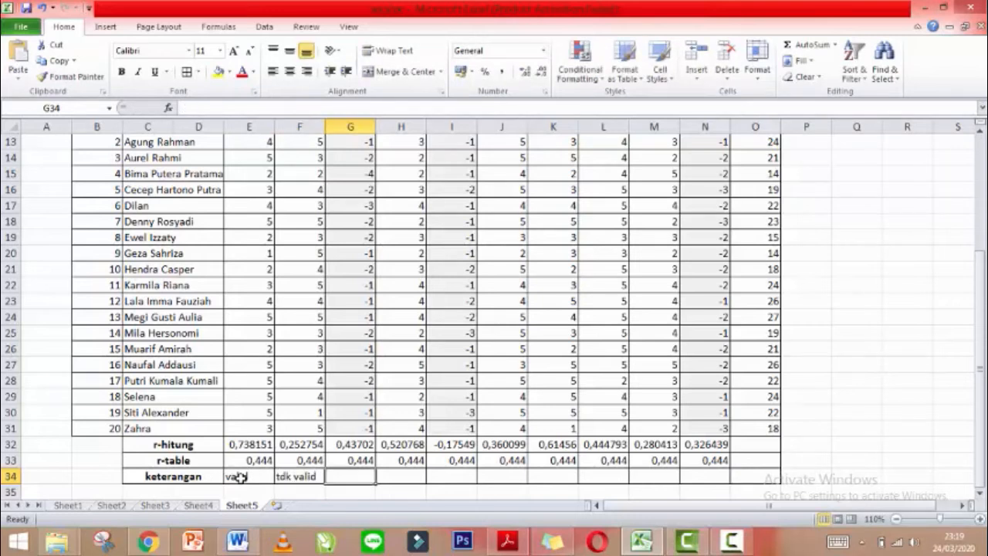
pyautogui.write('tdk')
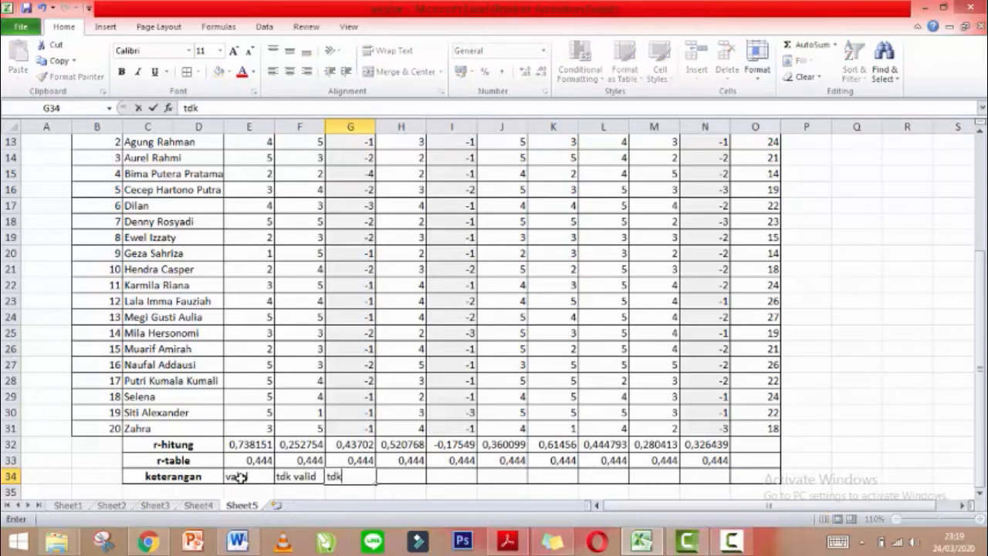
pyautogui.write(' valid')
pyautogui.press('Tab')
pyautogui.write('valid')
pyautogui.press('Tab')
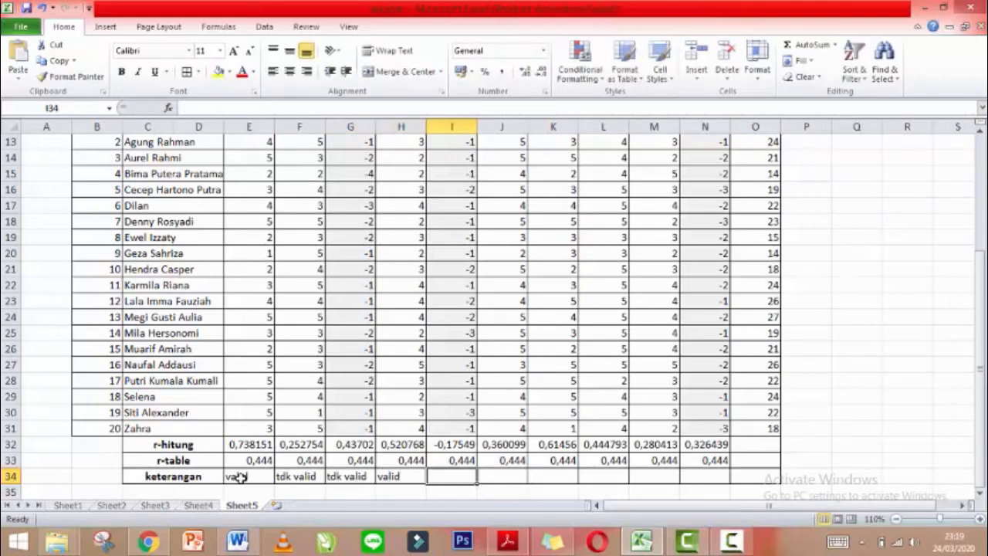
pyautogui.write('tdk valid')
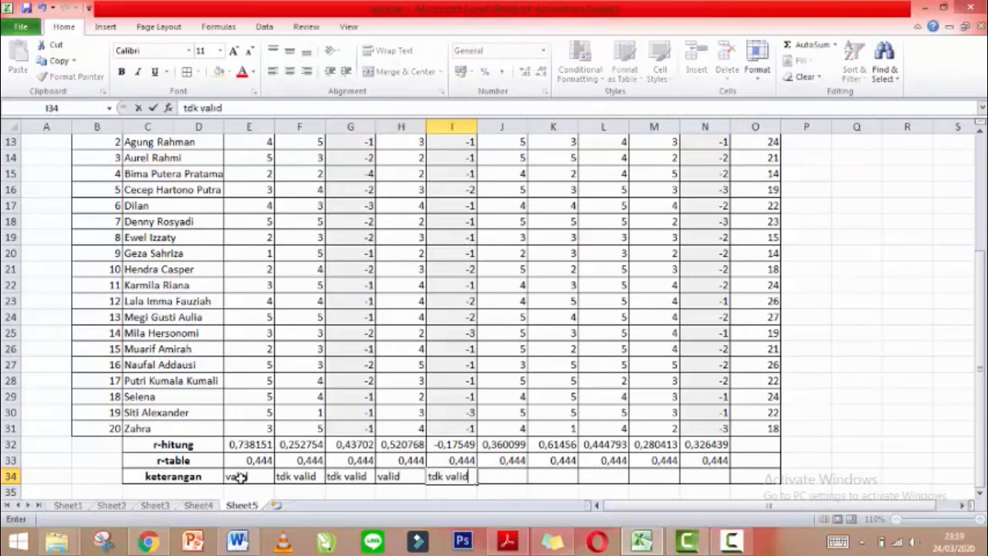
pyautogui.press('Tab')
# Enter tdk valid (typo fixed), valid, valid, tdk valid, tdk valid in J34 through N34.
pyautogui.write('tdk valdi')
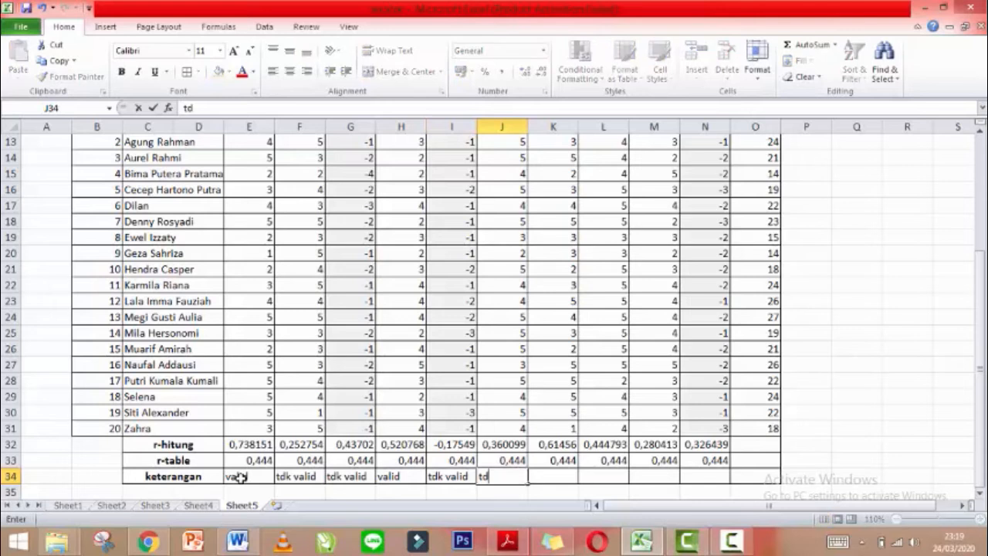
pyautogui.press('BackSpace')
pyautogui.press('BackSpace')
pyautogui.press('BackSpace')
pyautogui.write('lid')
pyautogui.press('Tab')
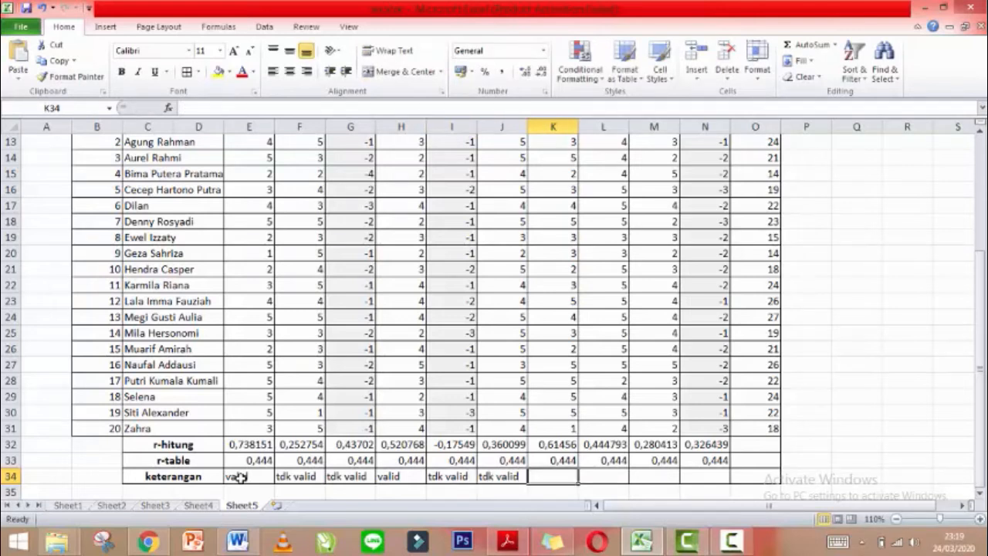
pyautogui.write('valid')
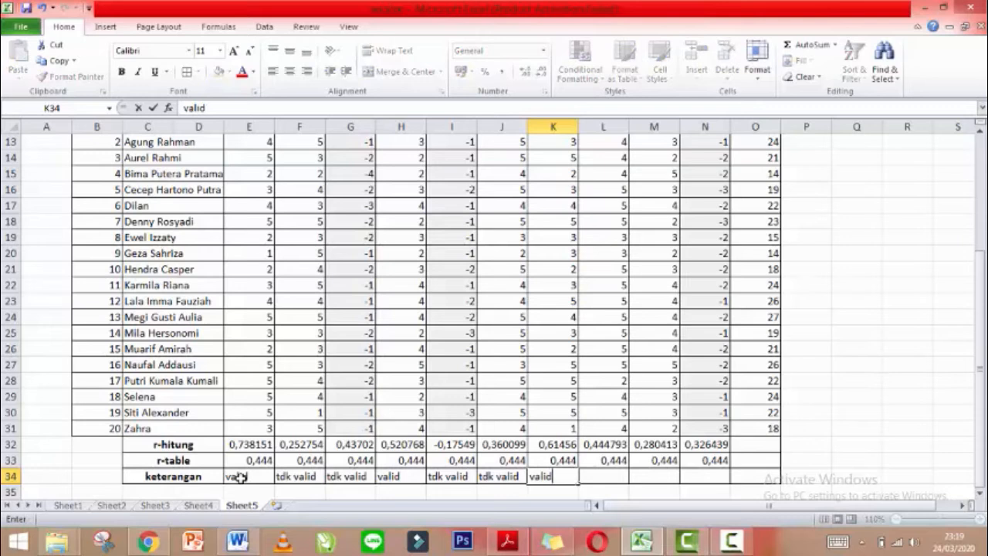
pyautogui.press('Tab')
pyautogui.write('valid')
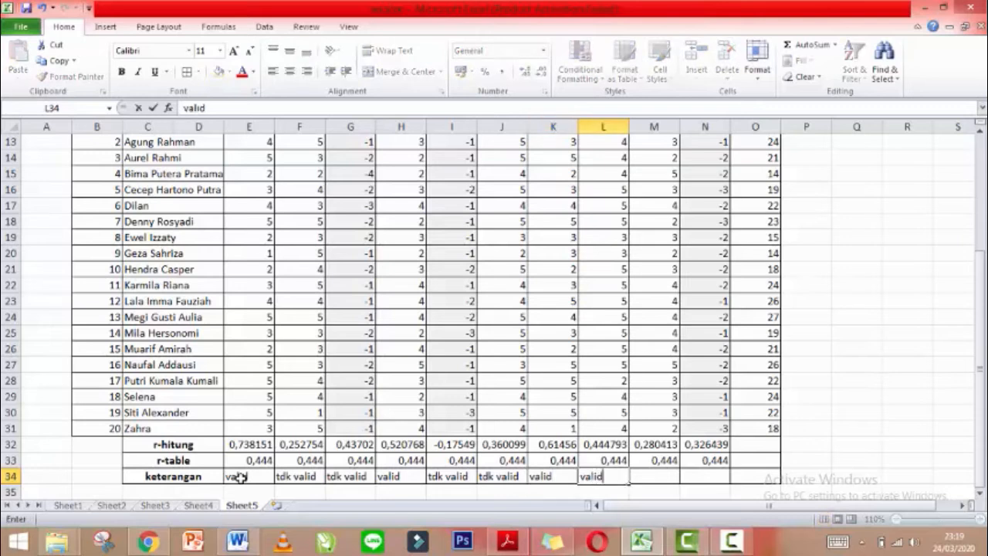
pyautogui.press('Tab')
pyautogui.write('tdk valid')
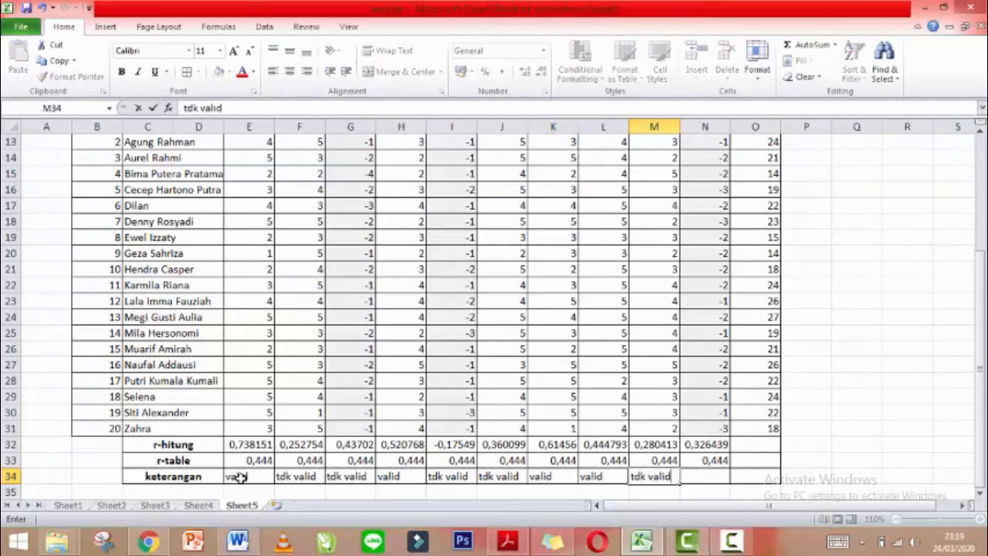
pyautogui.press('Tab')
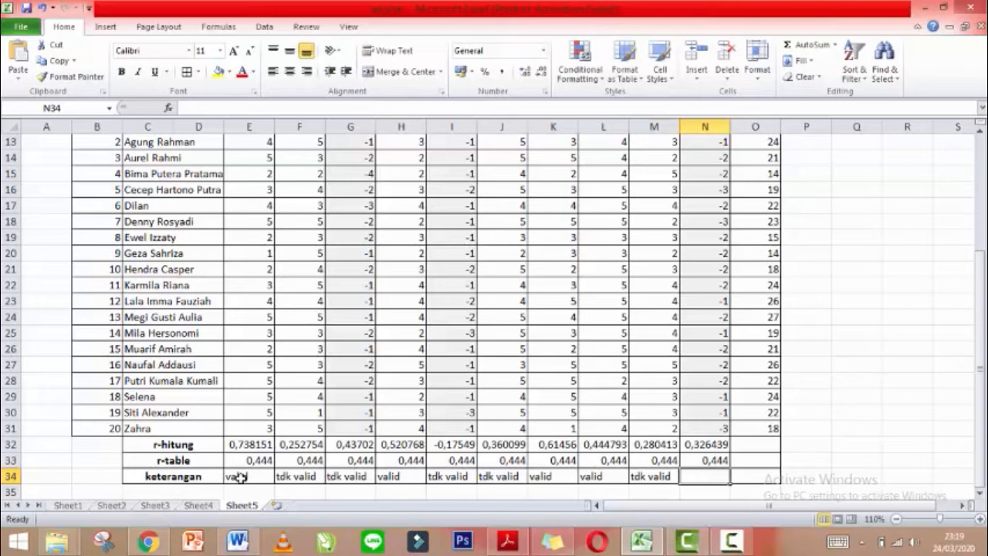
pyautogui.write('tdk')
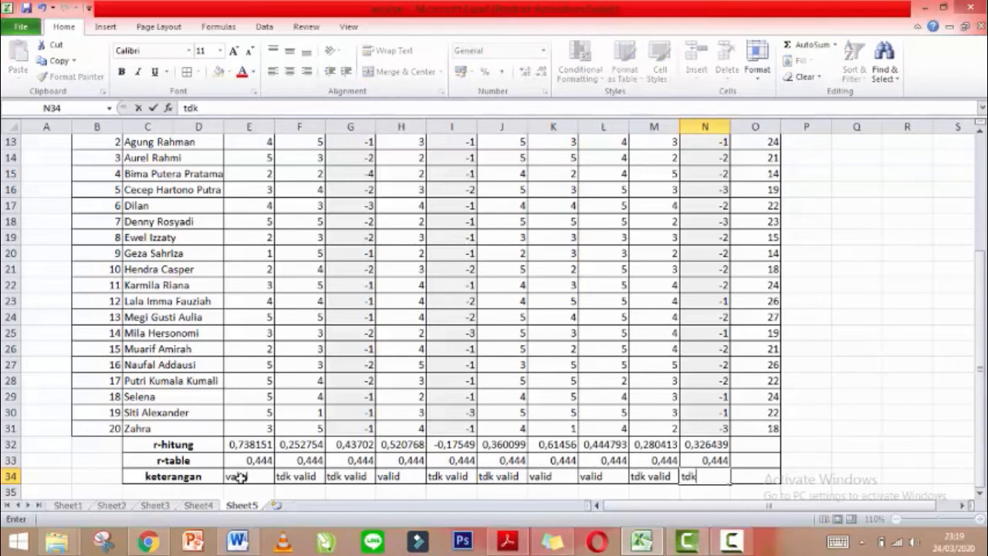
pyautogui.write(' valid')
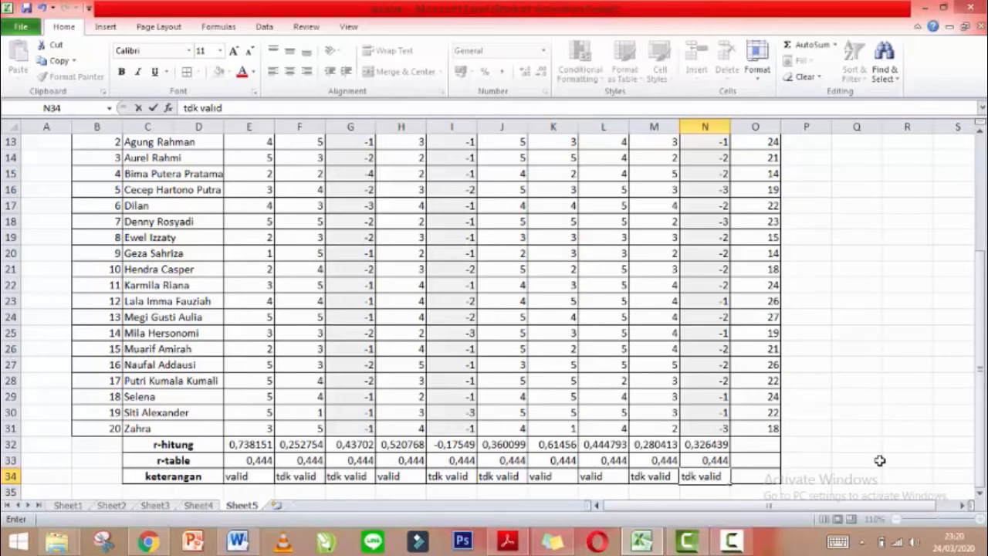
# Merge P10:P11 and Q10:Q11 and type the headers Awal and Akhir.
pyautogui.moveTo(980, 381); pyautogui.dragTo(980, 376)
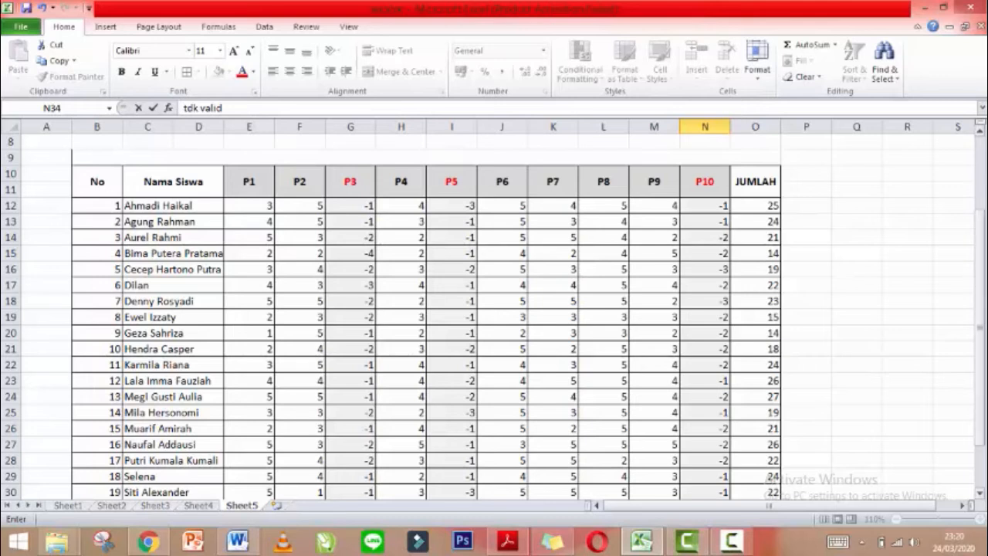
pyautogui.moveTo(807, 173); pyautogui.dragTo(816, 188)
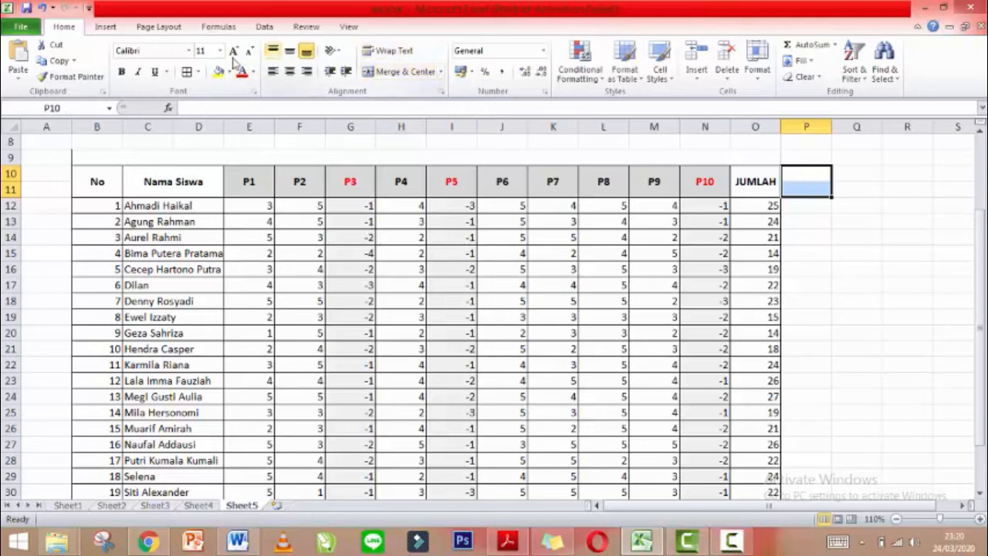
pyautogui.click(390, 71)
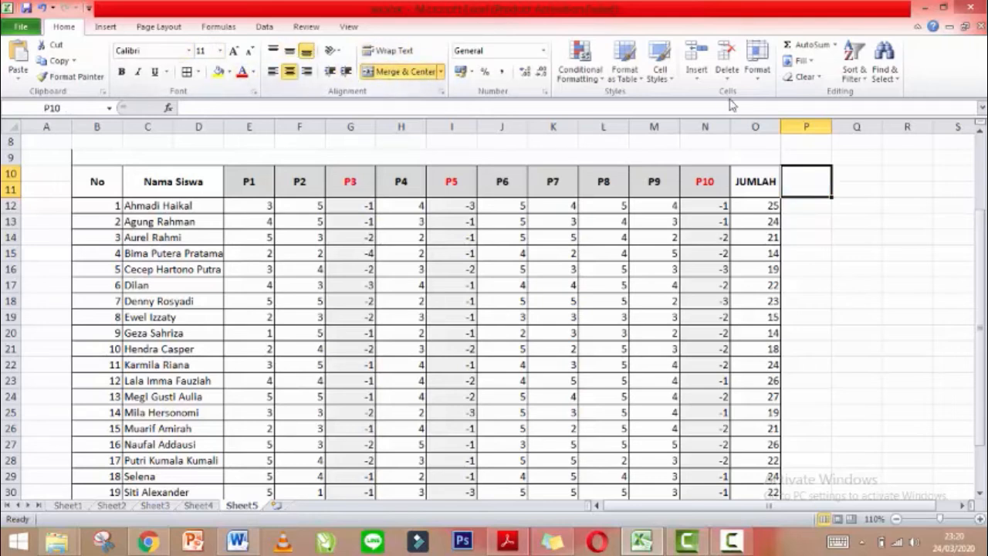
pyautogui.moveTo(844, 174); pyautogui.dragTo(854, 196)
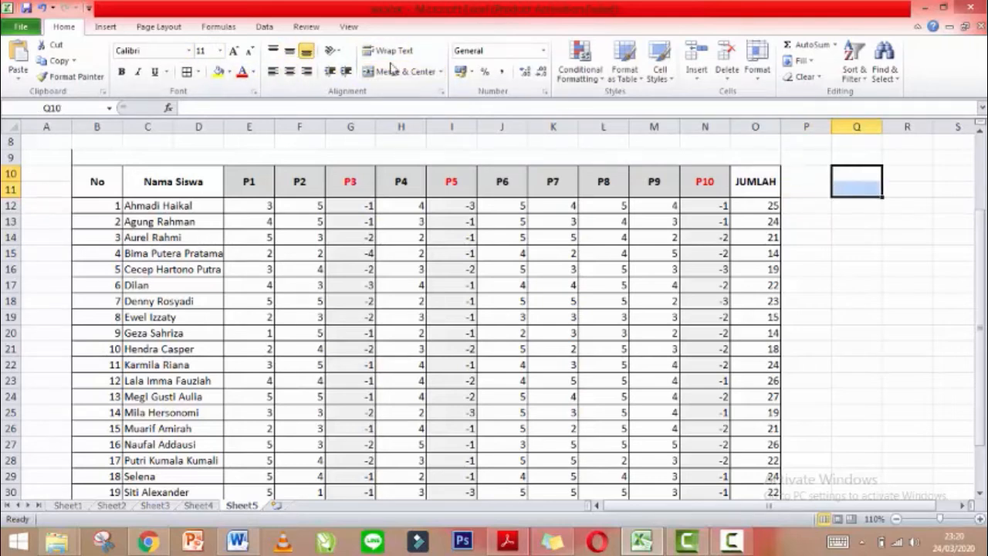
pyautogui.click(378, 71)
pyautogui.click(795, 180)
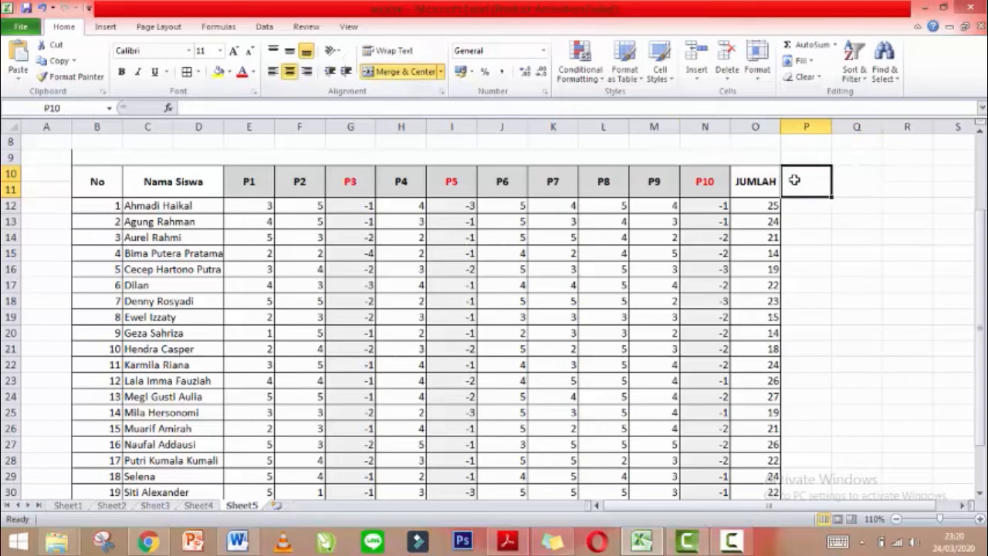
pyautogui.write('Awal')
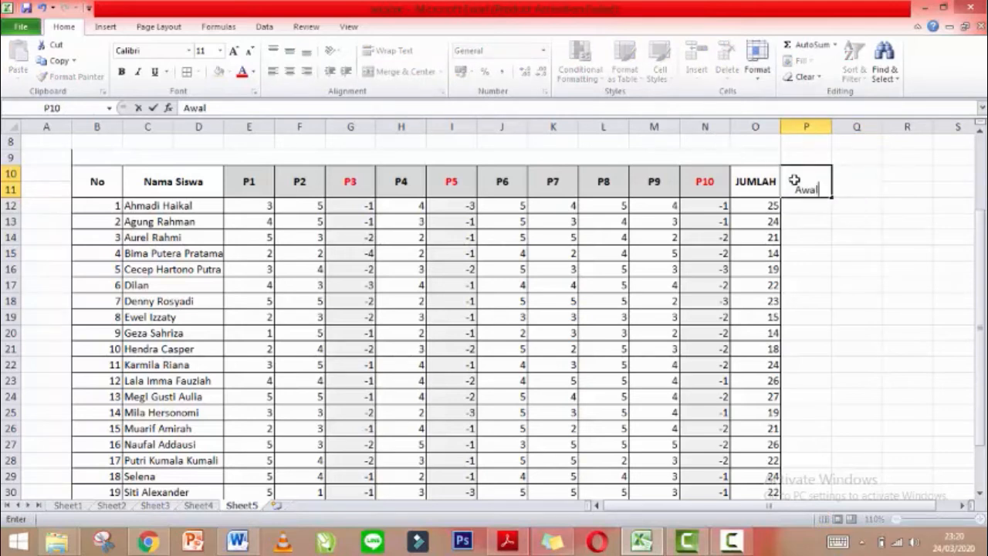
pyautogui.press('Tab')
pyautogui.write('Akhir')
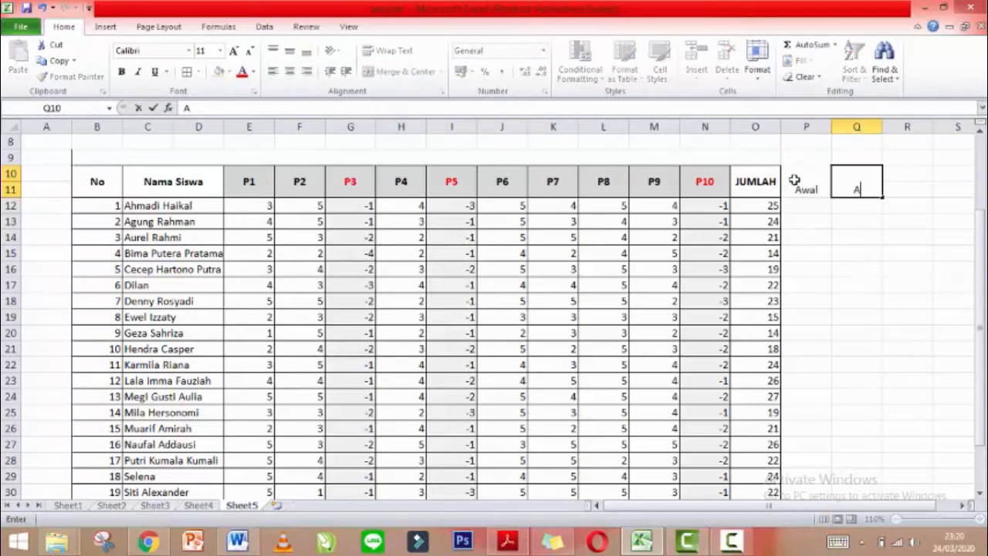
# Re-merge Q10:Q11 and P10:P11 separately after an accidental unmerge, keeping Akhir and Awal centred.
pyautogui.moveTo(862, 183)
pyautogui.mouseDown()
pyautogui.moveTo(811, 177)
pyautogui.moveTo(853, 182)
pyautogui.mouseUp()
pyautogui.click(807, 179)
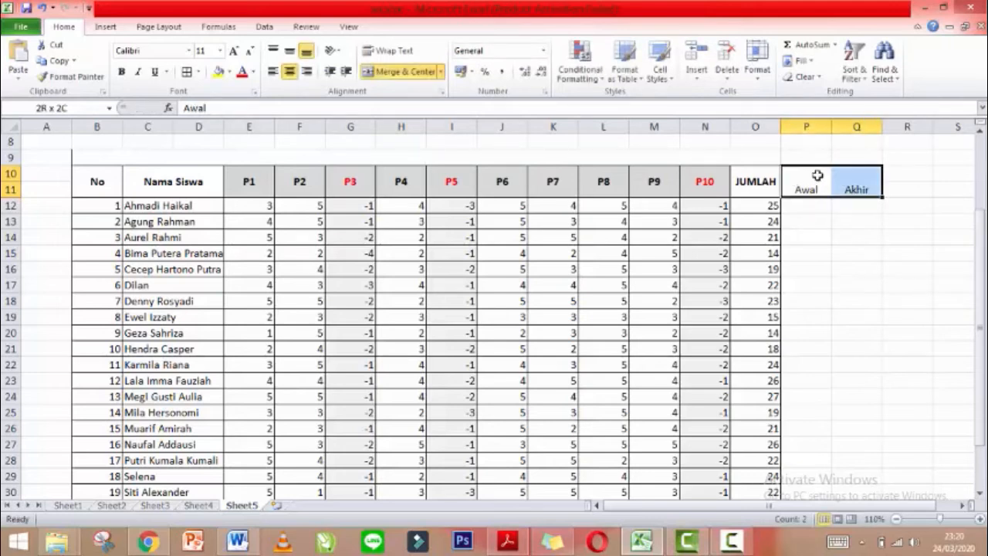
pyautogui.click(407, 73)
pyautogui.click(407, 72)
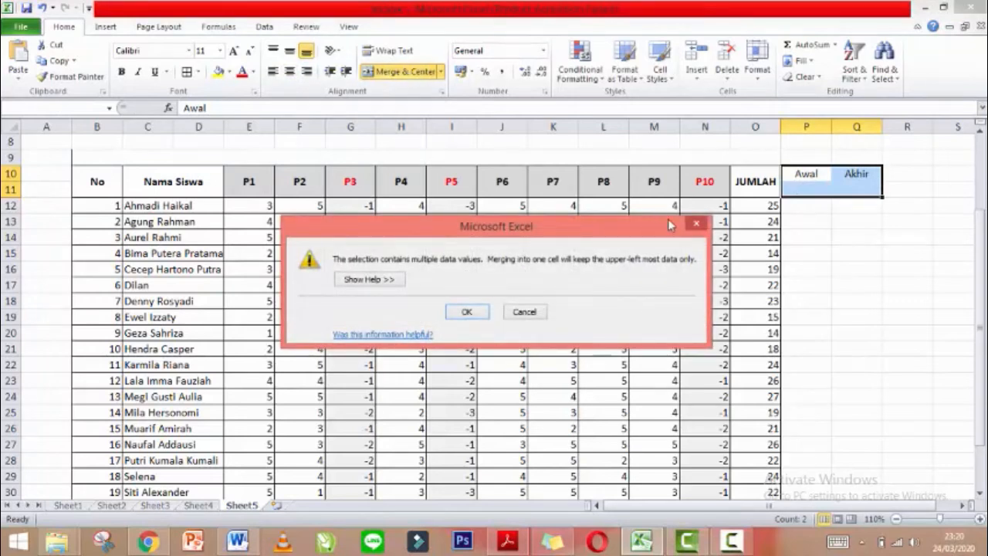
pyautogui.click(696, 224)
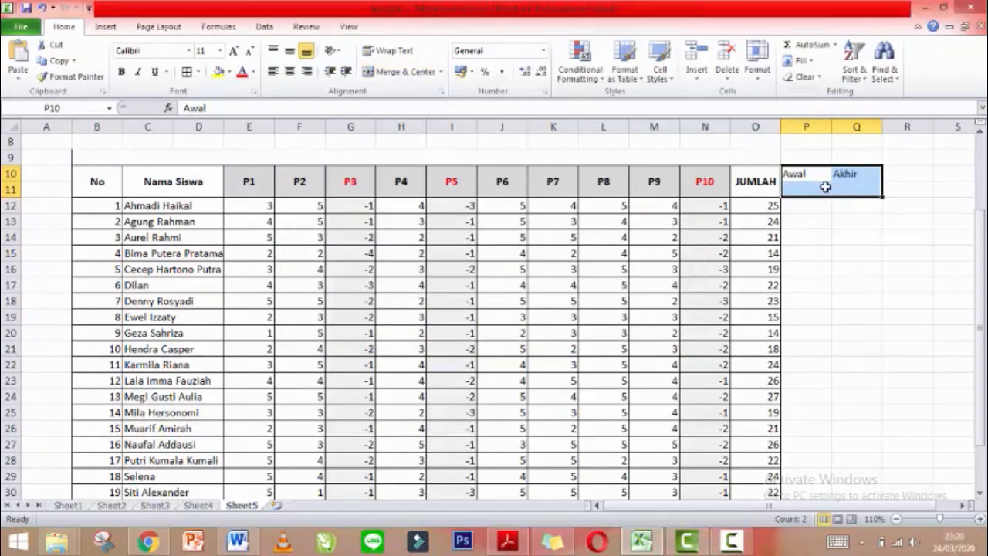
pyautogui.click(825, 187)
pyautogui.moveTo(852, 188); pyautogui.dragTo(849, 171)
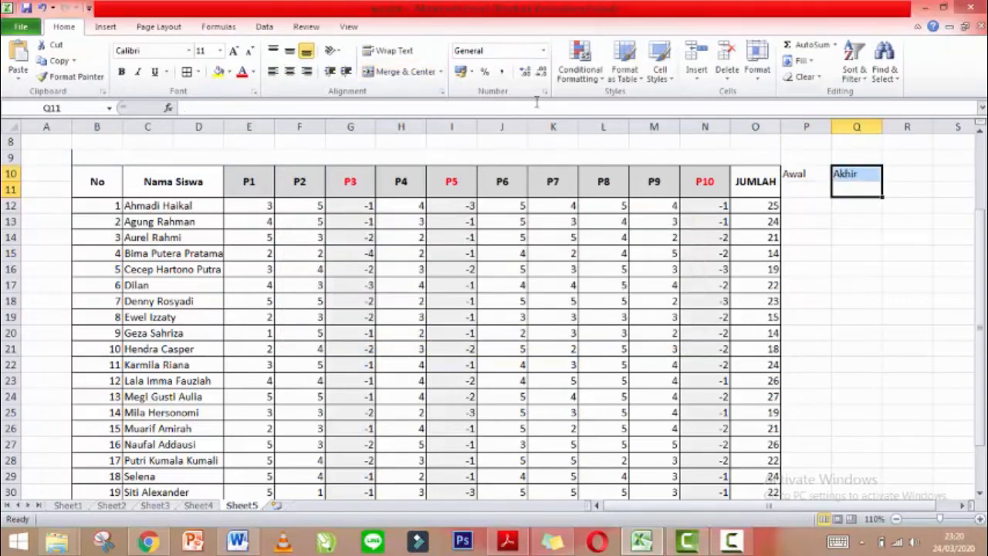
pyautogui.click(406, 72)
pyautogui.moveTo(806, 190); pyautogui.dragTo(803, 172)
pyautogui.click(385, 77)
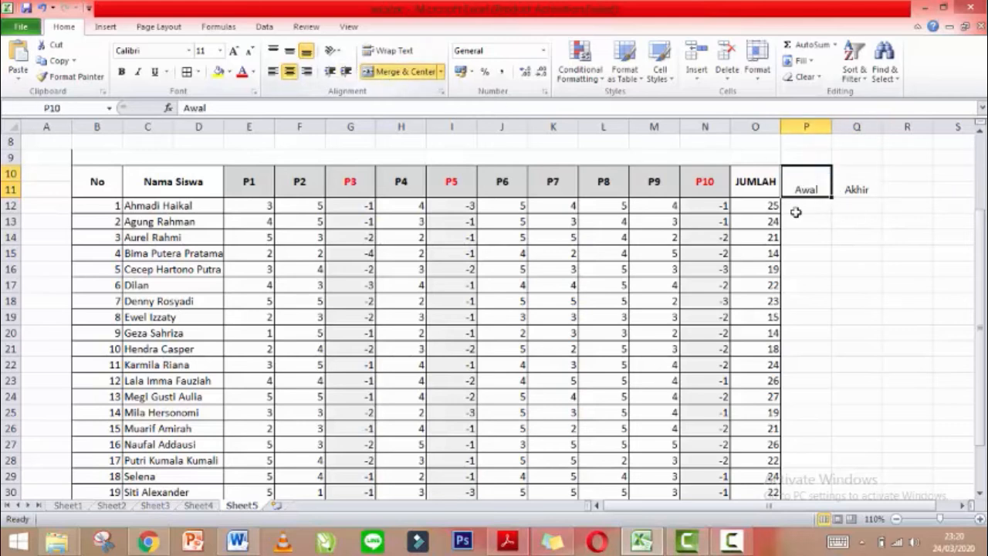
# Make the Awal and Akhir headers bold and vertically centred.
pyautogui.click(804, 221)
pyautogui.moveTo(871, 188); pyautogui.dragTo(809, 189)
pyautogui.click(294, 51)
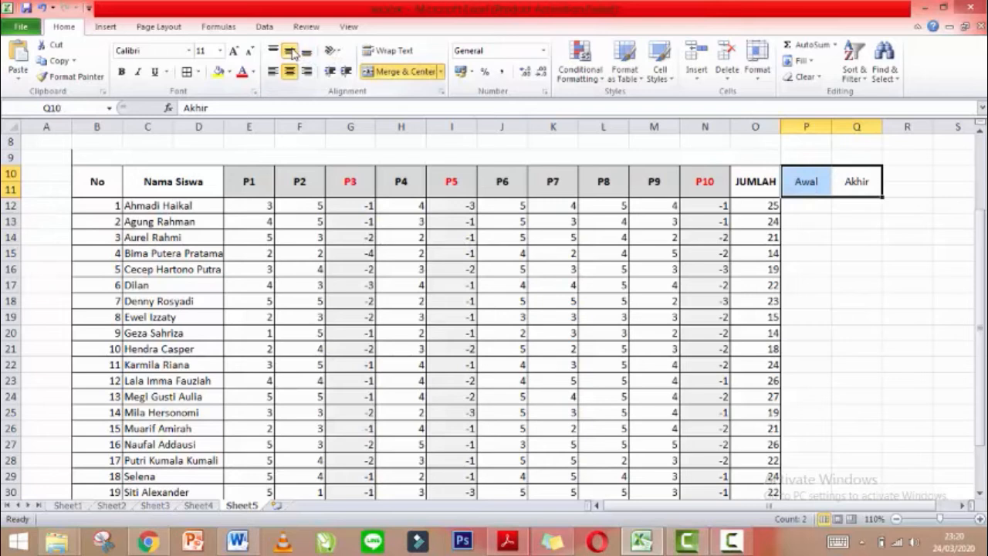
pyautogui.hotkey('ctrl', 'b')
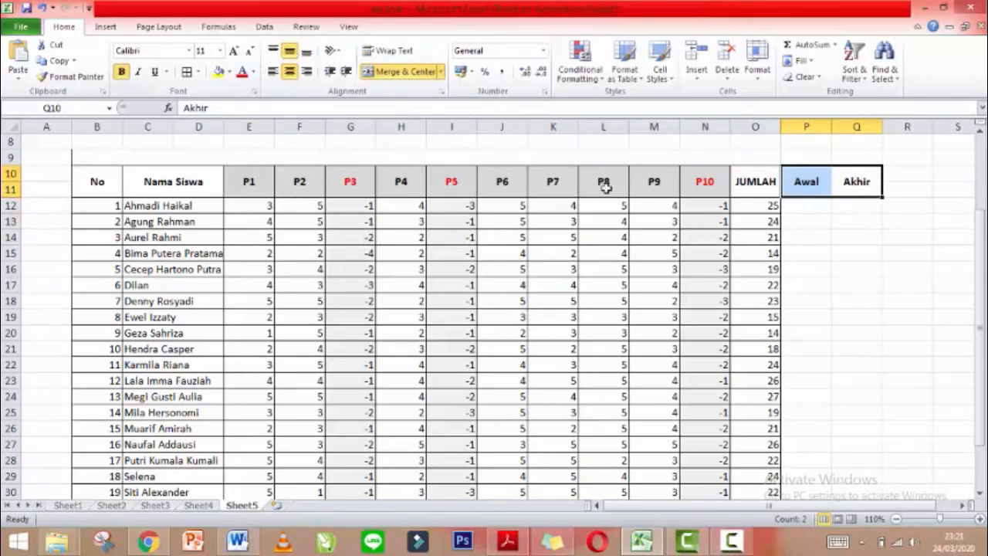
pyautogui.moveTo(805, 180); pyautogui.dragTo(849, 452)
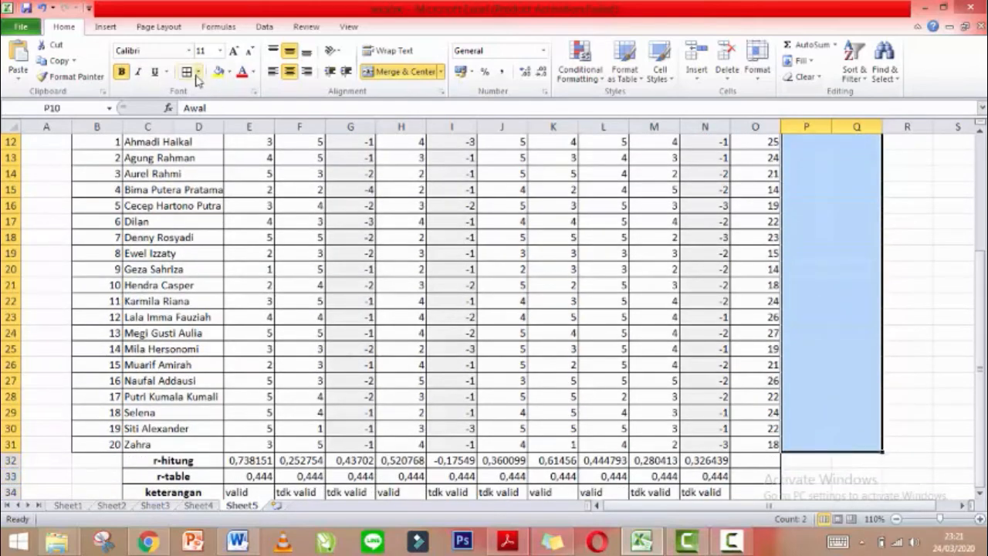
pyautogui.scroll(4, 927, 406)
pyautogui.moveTo(984, 352); pyautogui.dragTo(984, 354)
pyautogui.click(793, 272)
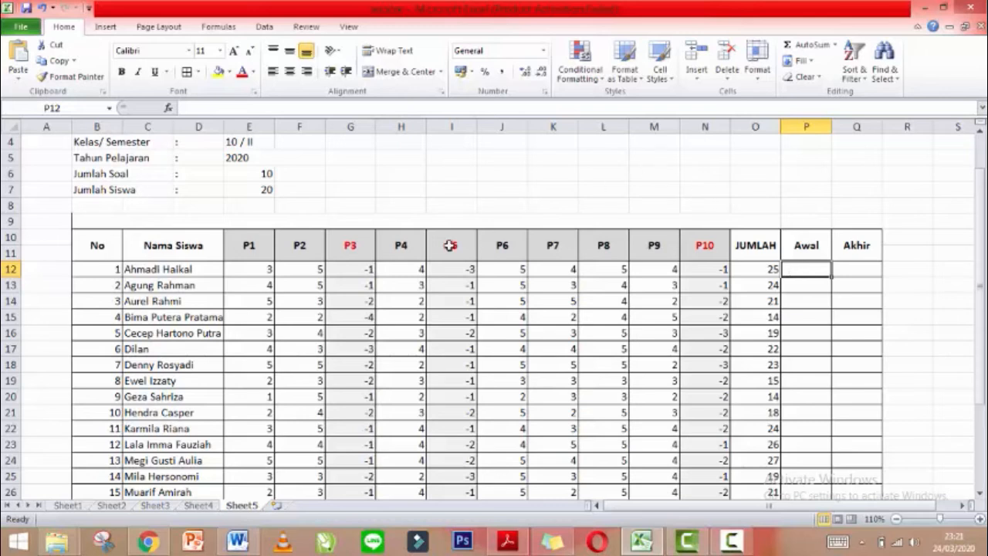
pyautogui.click(253, 269)
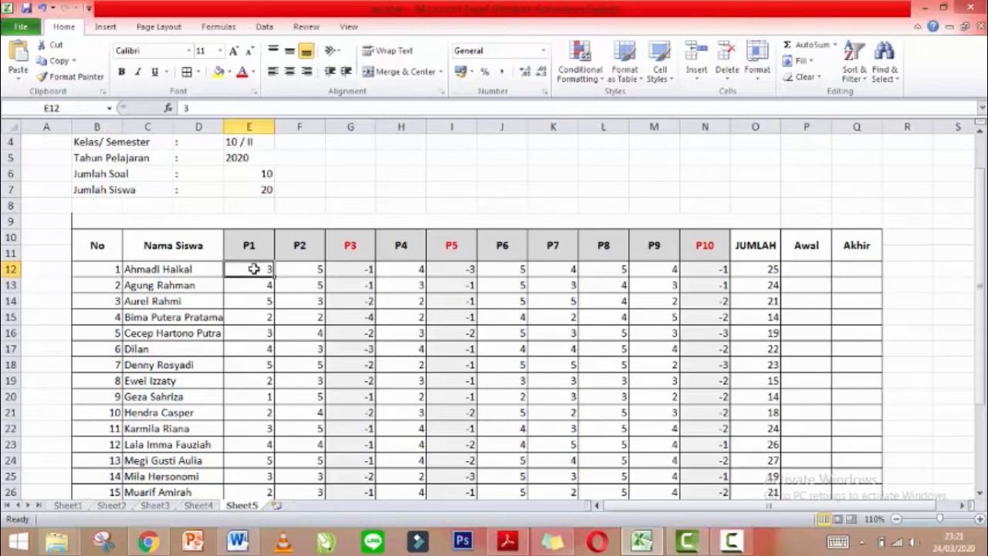
pyautogui.click(465, 272)
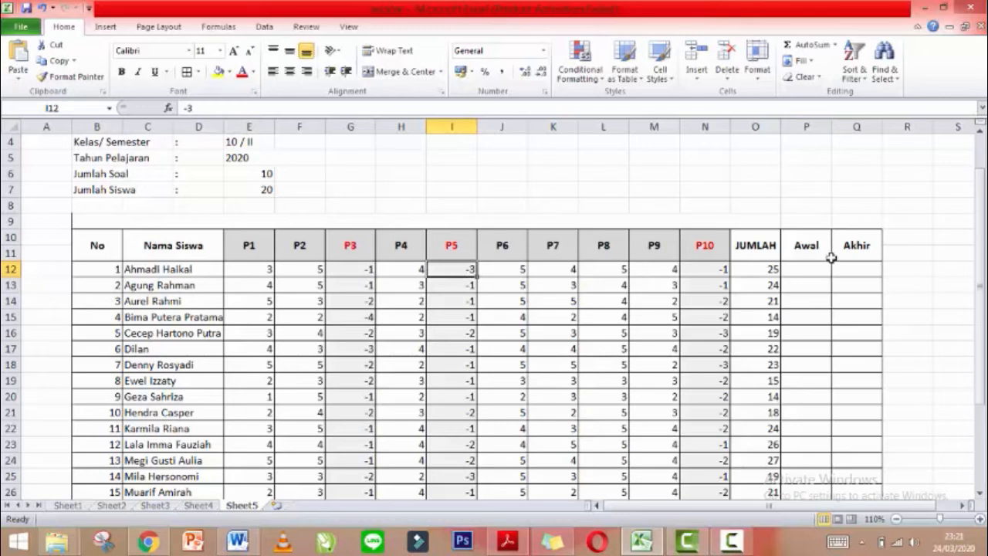
pyautogui.click(857, 258)
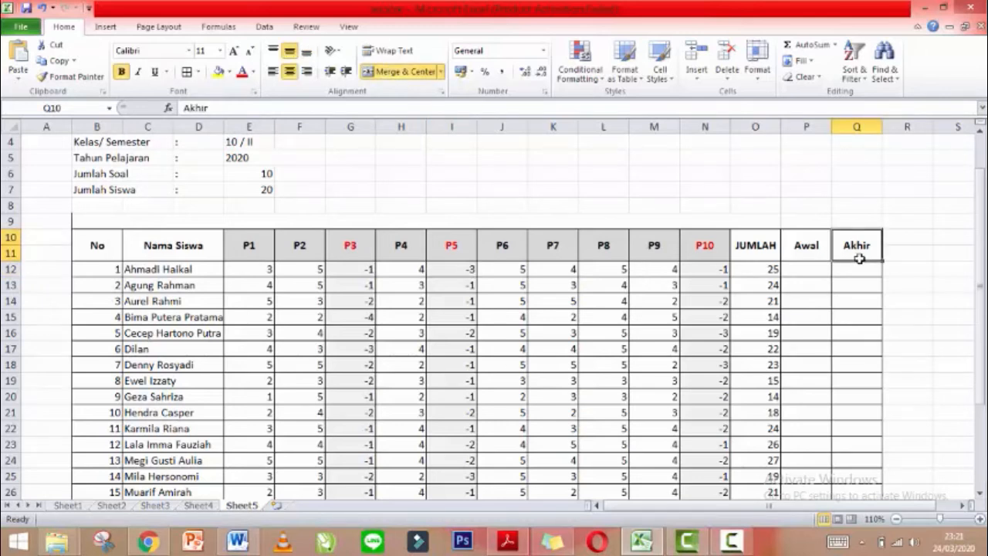
pyautogui.click(520, 238)
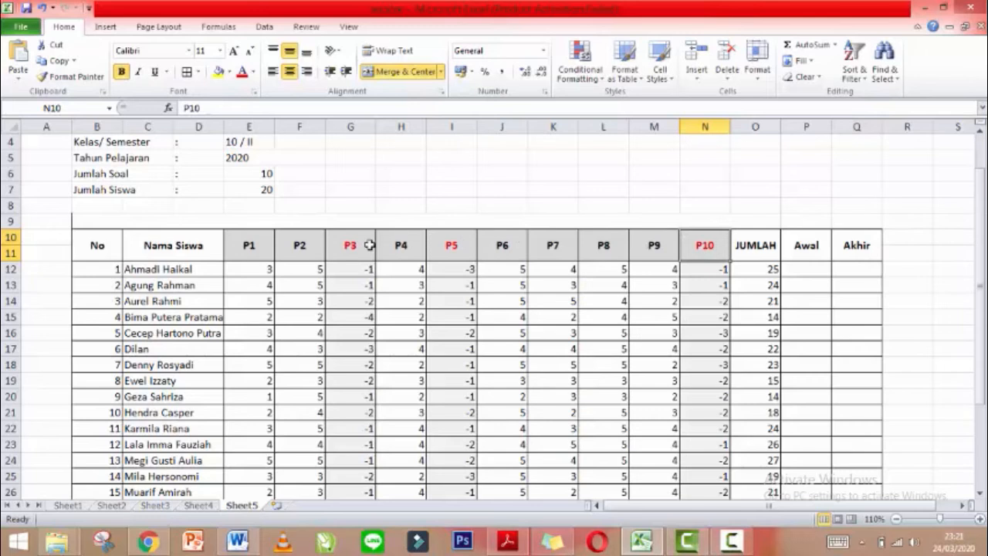
pyautogui.moveTo(105, 270); pyautogui.dragTo(839, 271)
pyautogui.click(819, 273)
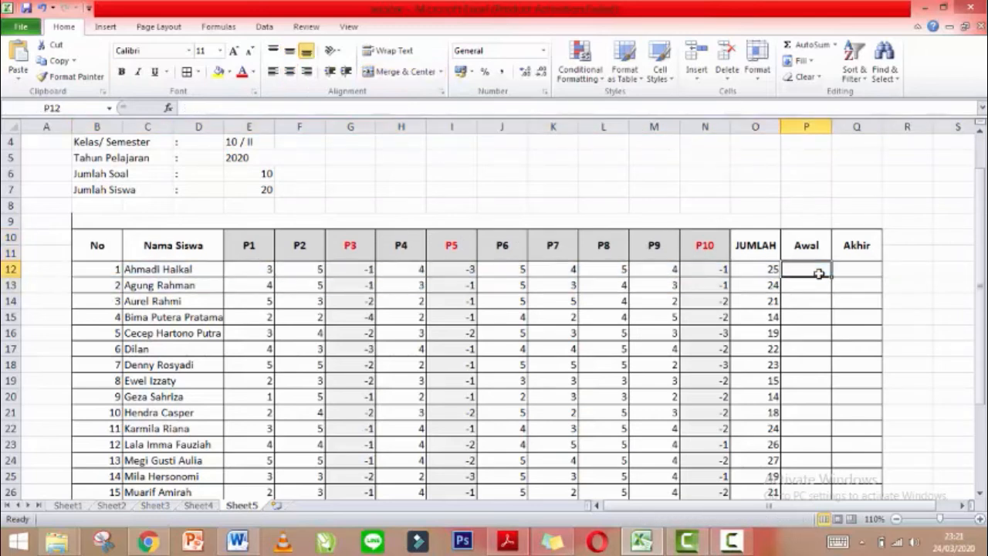
# Enter =SUM(E12:I12) in P12 and fill it down to P31 for all 20 students.
pyautogui.write('=')
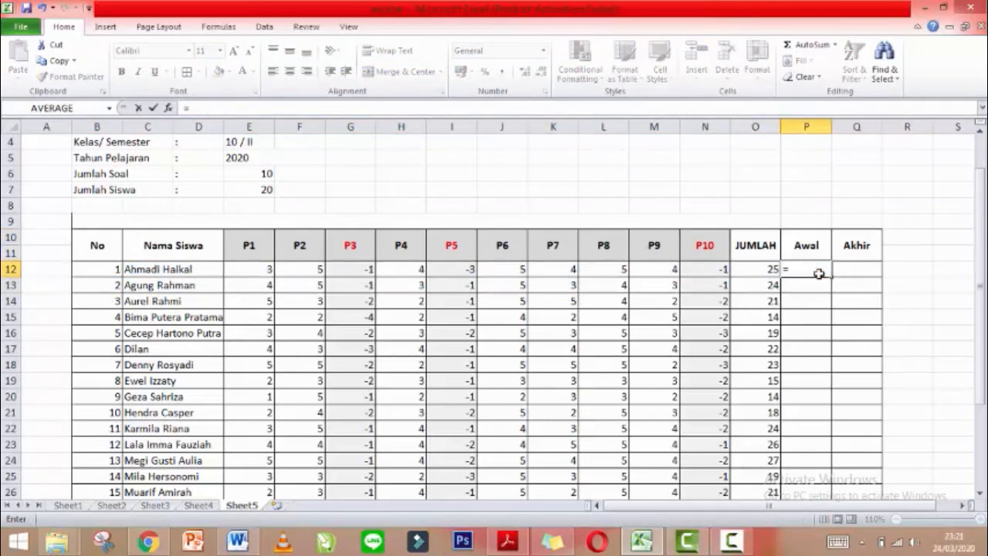
pyautogui.write('SUM')
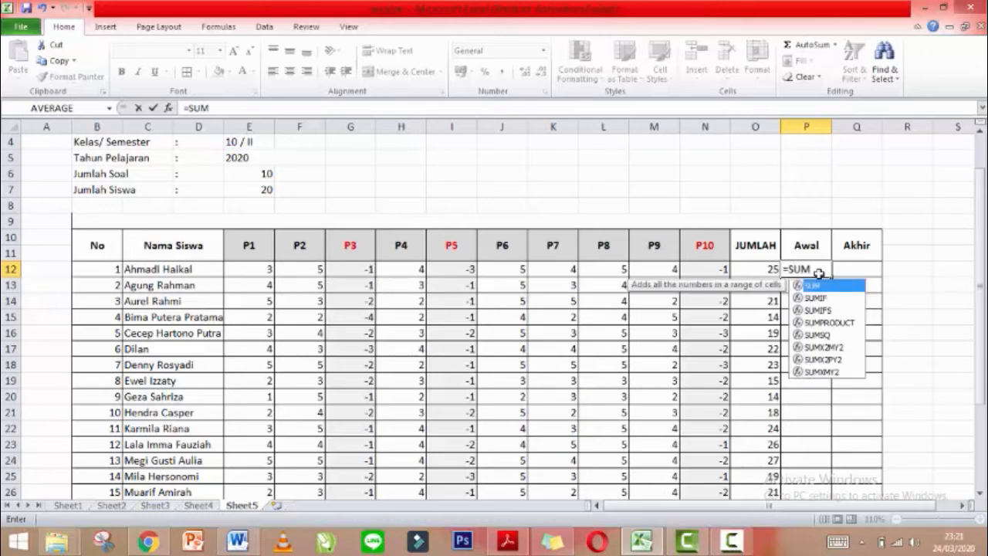
pyautogui.write('(')
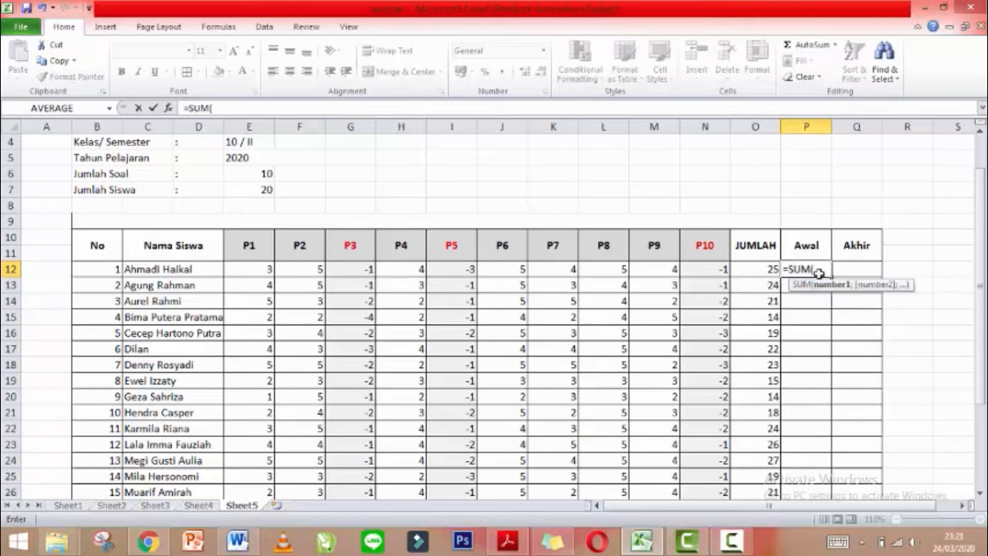
pyautogui.click(248, 268)
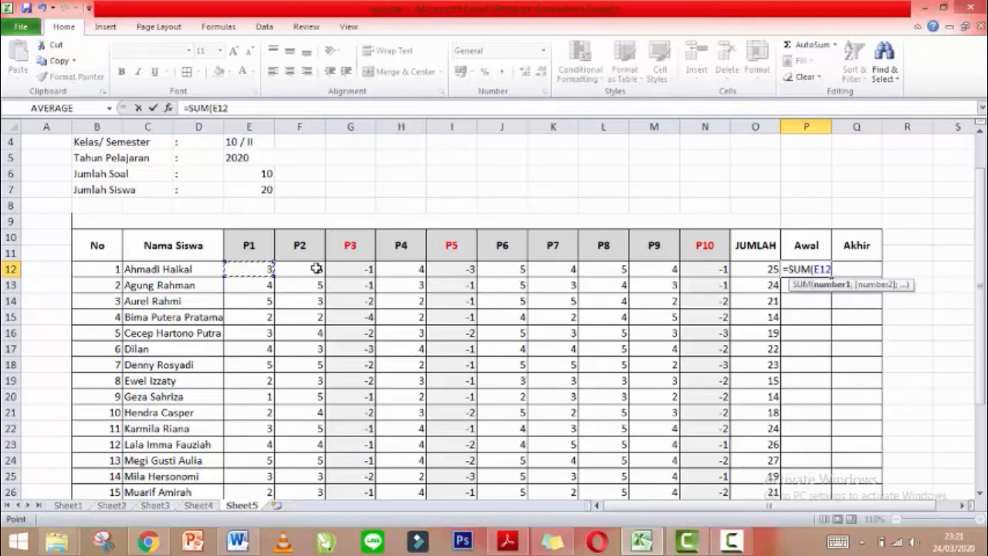
pyautogui.moveTo(317, 268); pyautogui.dragTo(469, 272)
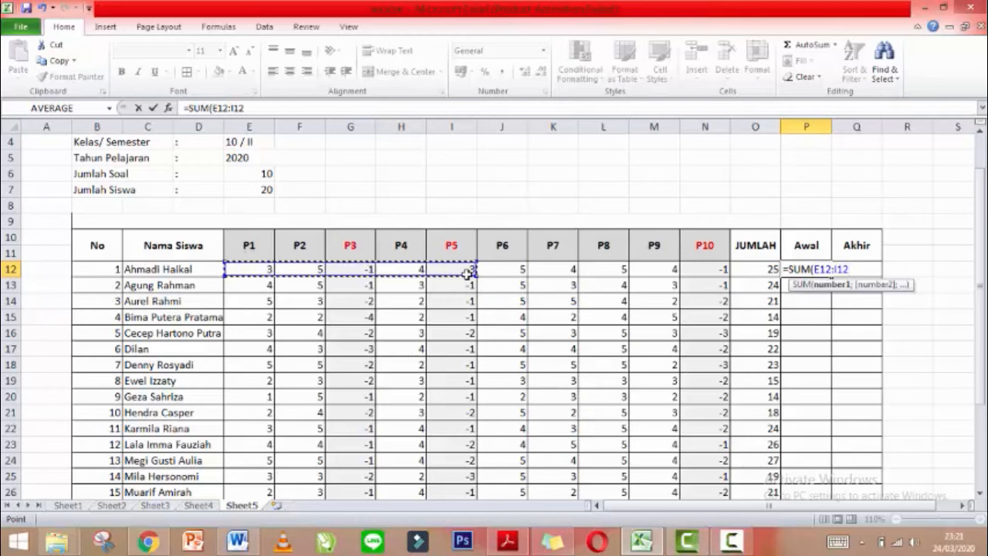
pyautogui.write(')')
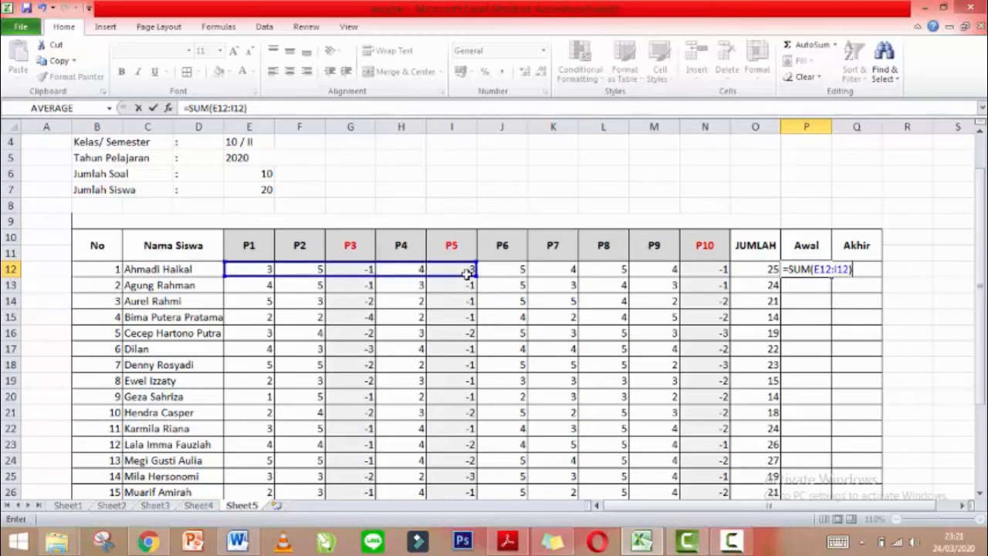
pyautogui.press('Return')
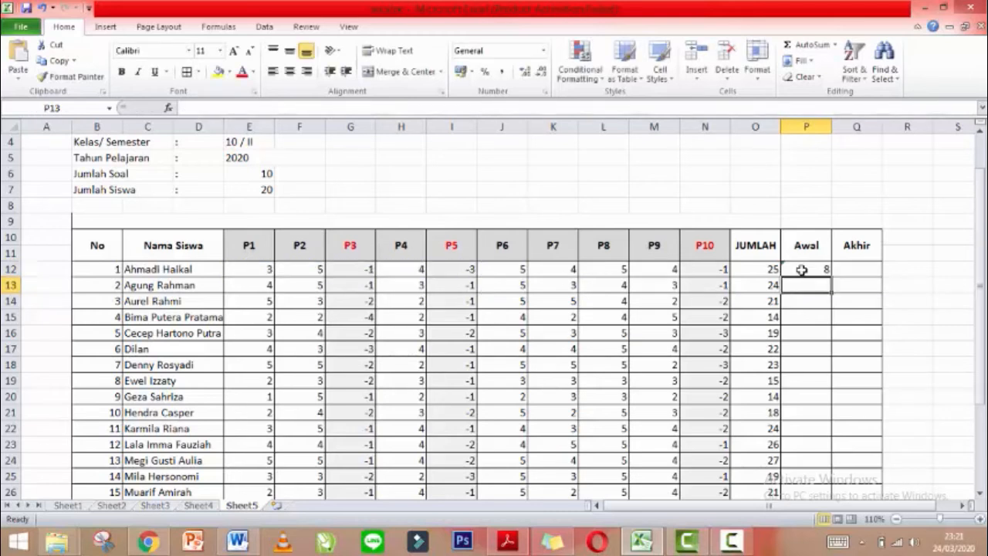
pyautogui.click(802, 269)
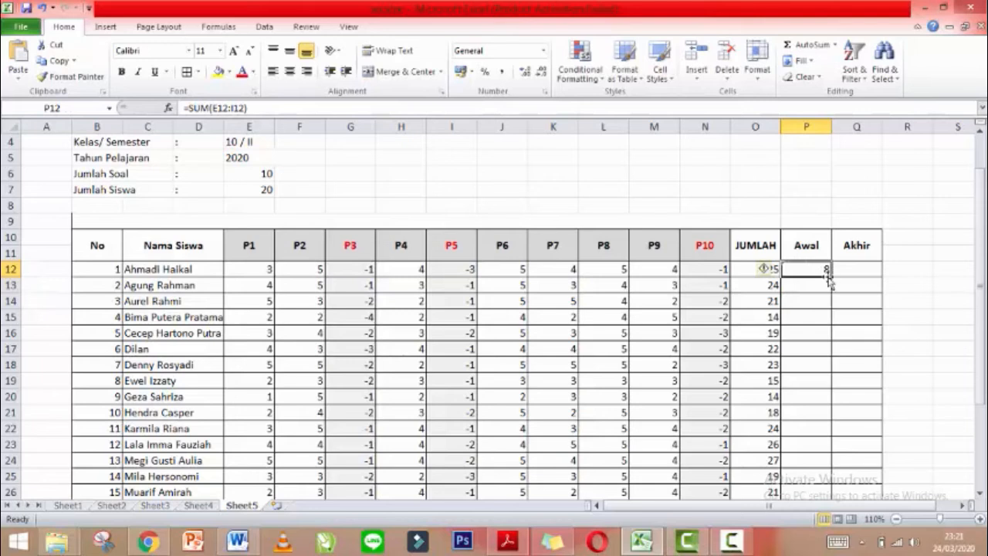
pyautogui.moveTo(829, 275); pyautogui.dragTo(836, 430)
pyautogui.moveTo(980, 342); pyautogui.dragTo(981, 260)
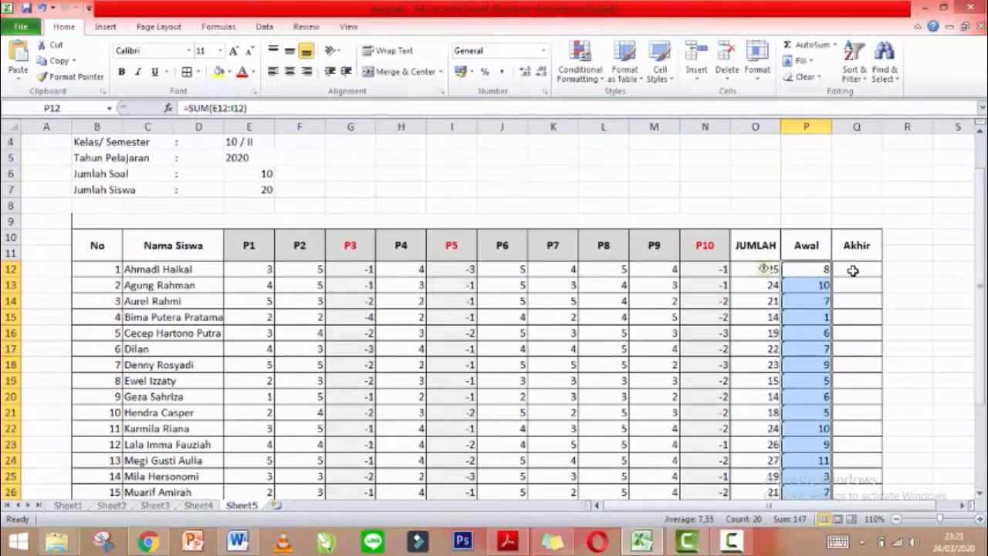
# Enter =SUM(J12:N12) in Q12 and fill it down to Q31 for all 20 students.
pyautogui.click(853, 269)
pyautogui.write('=')
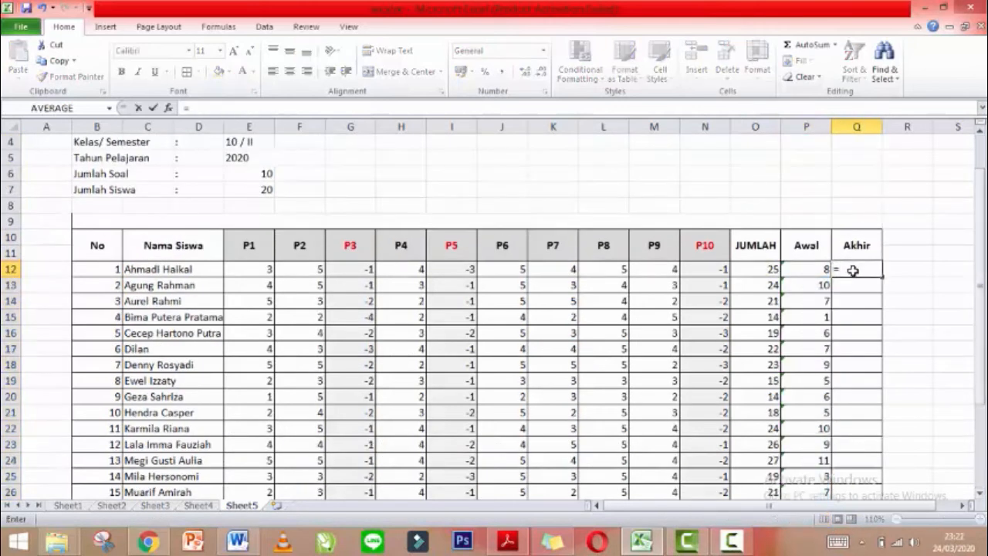
pyautogui.write('SUM(')
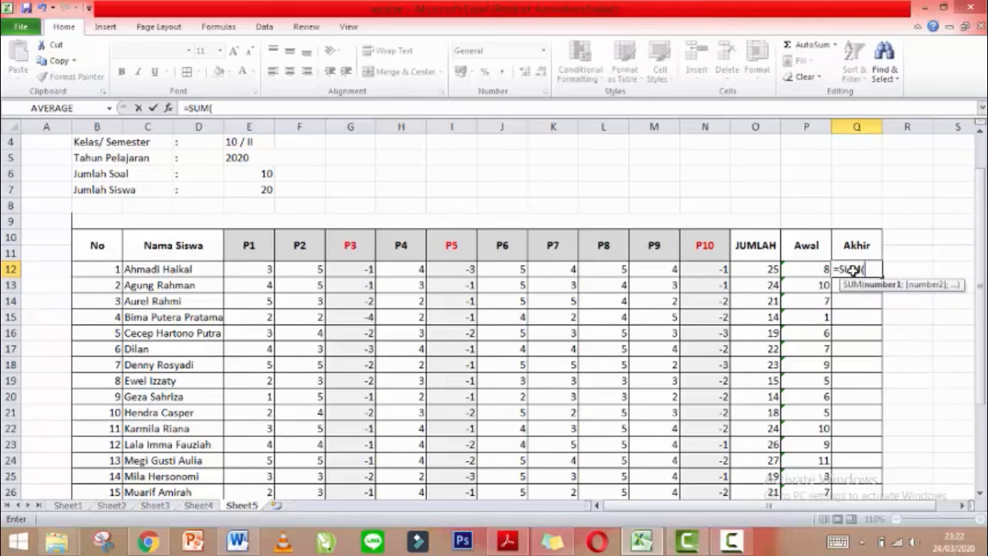
pyautogui.moveTo(502, 268); pyautogui.dragTo(701, 262)
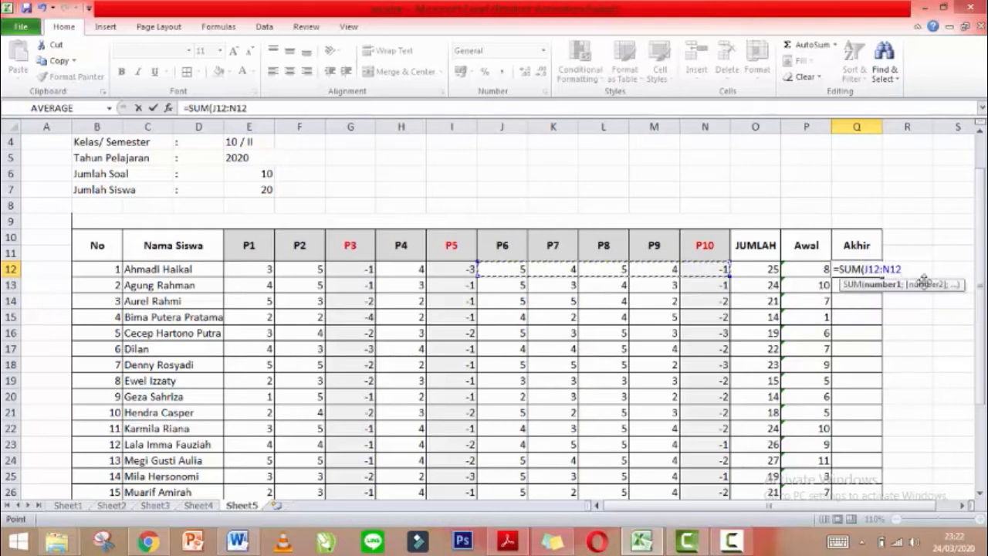
pyautogui.write(')')
pyautogui.press('Return')
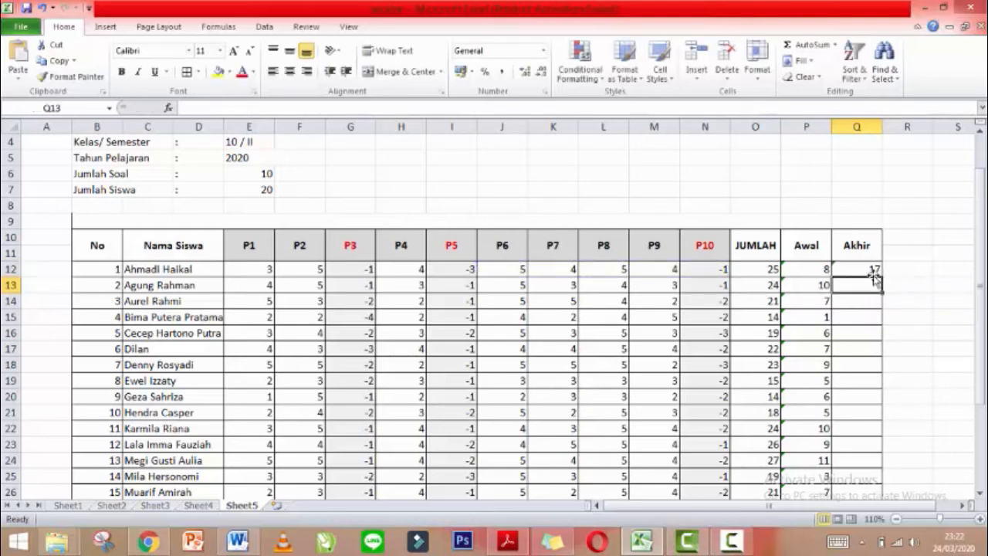
pyautogui.click(871, 270)
pyautogui.moveTo(881, 276); pyautogui.dragTo(889, 430)
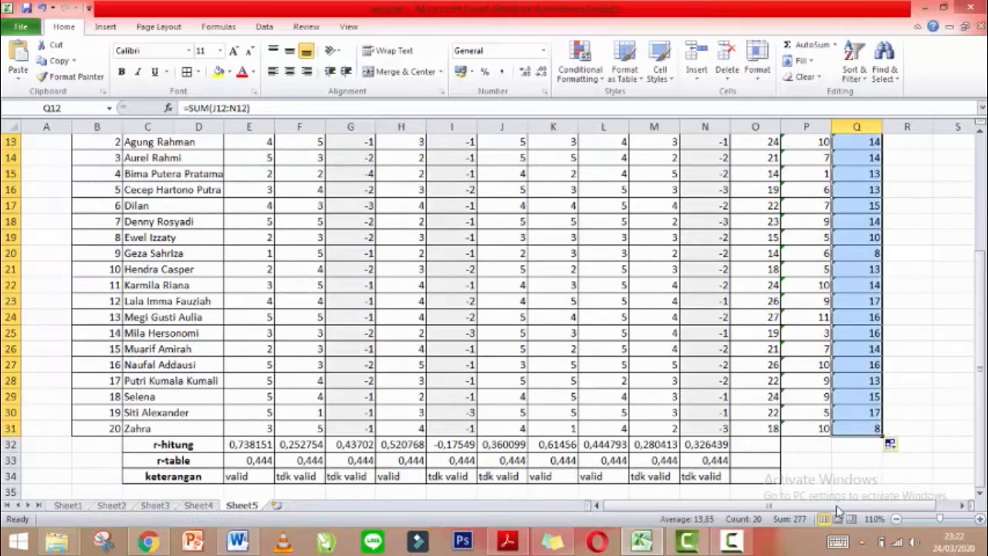
pyautogui.moveTo(837, 507); pyautogui.dragTo(848, 506)
pyautogui.moveTo(983, 347); pyautogui.dragTo(983, 334)
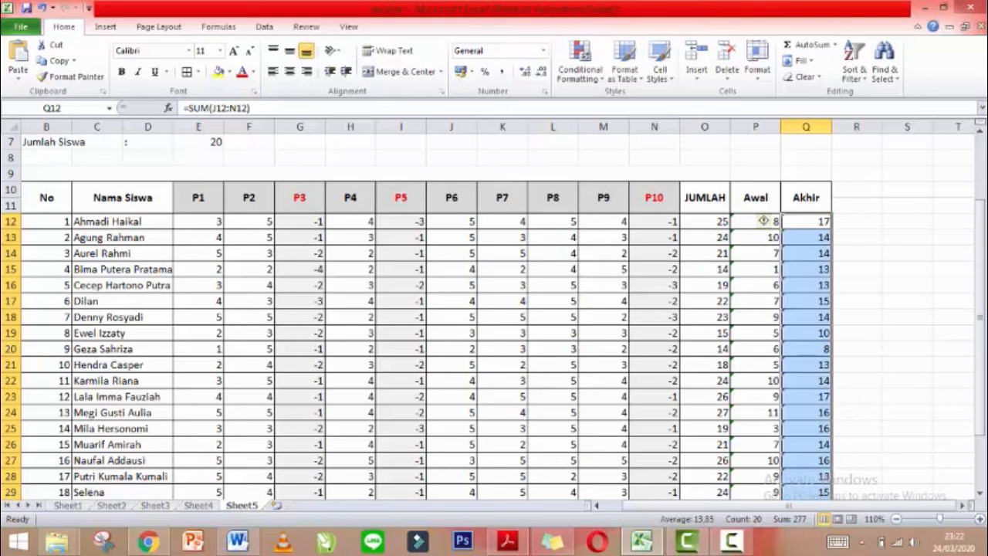
pyautogui.moveTo(904, 507); pyautogui.dragTo(927, 507)
# Type the labels Reabilitas in S11 and Keterangan in S12.
pyautogui.click(889, 201)
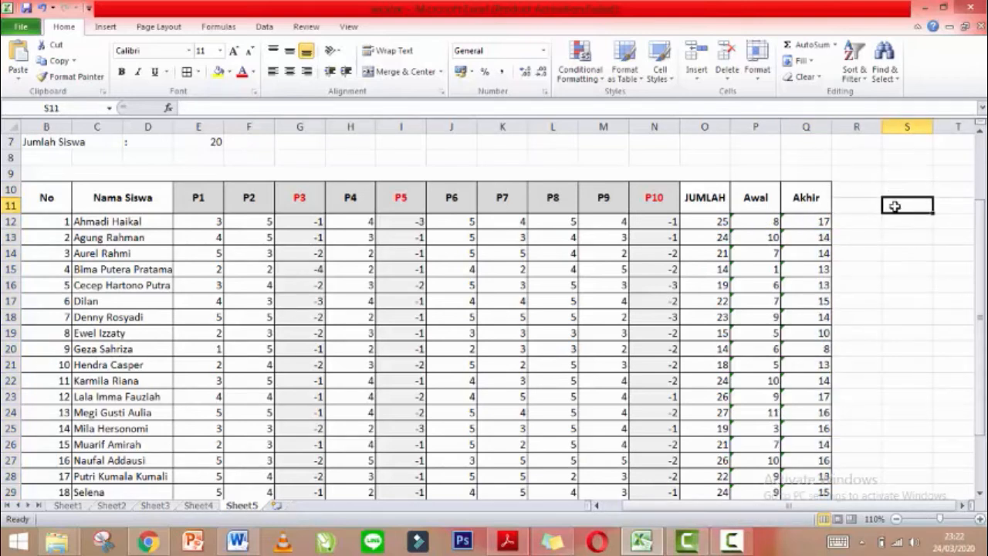
pyautogui.write('Reabilitas')
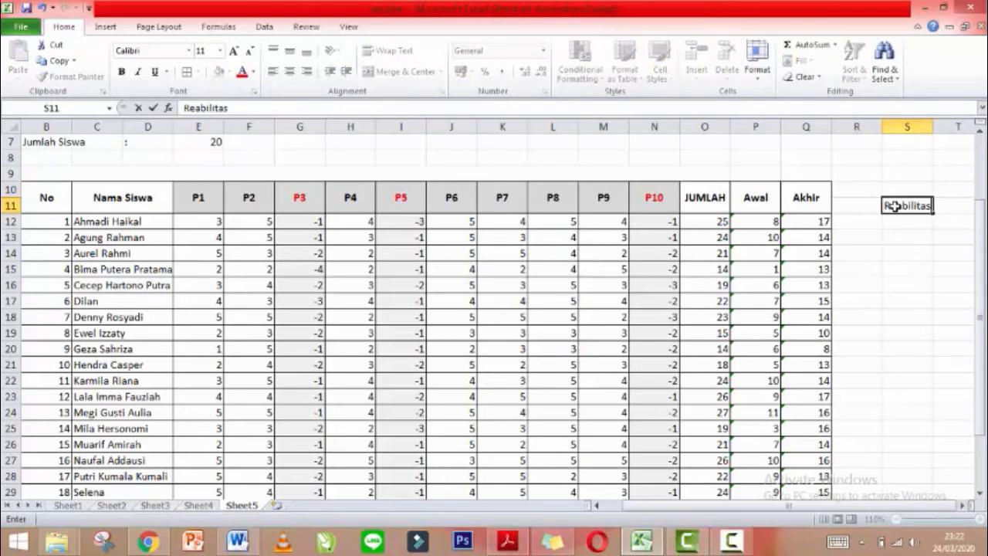
pyautogui.click(905, 221)
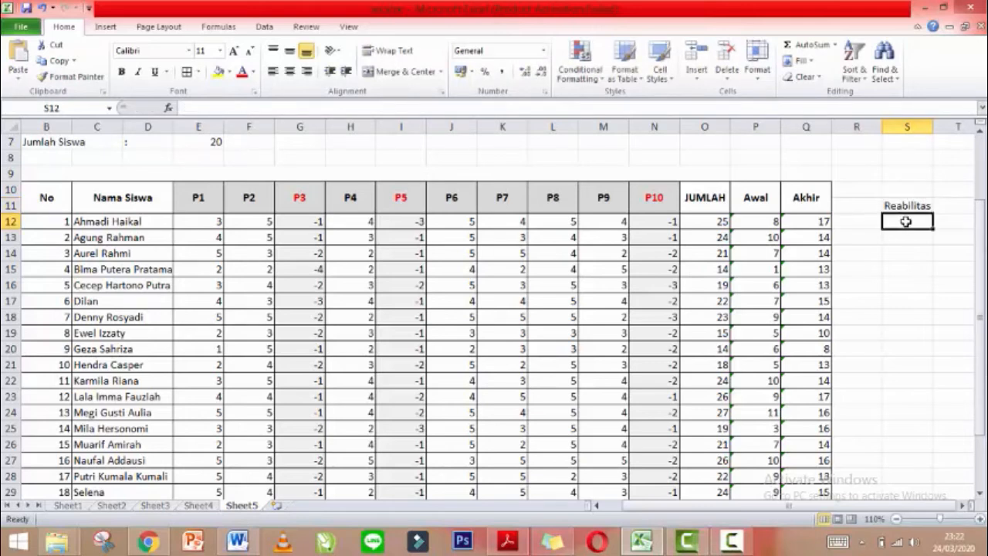
pyautogui.write('K')
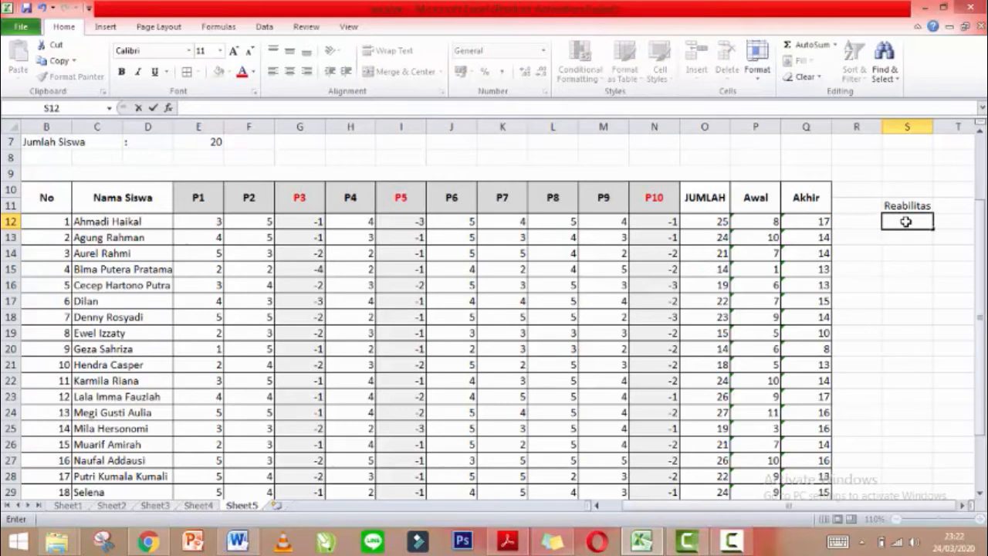
pyautogui.write('etr')
pyautogui.write('rangan')
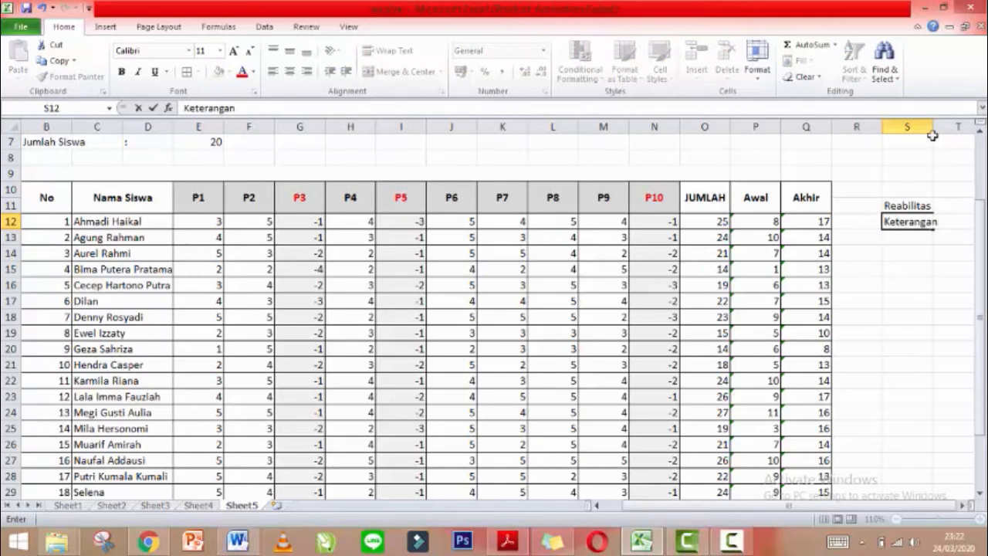
# Narrow gap column R, widen column S to fit the labels, and zoom out.
pyautogui.click(881, 127)
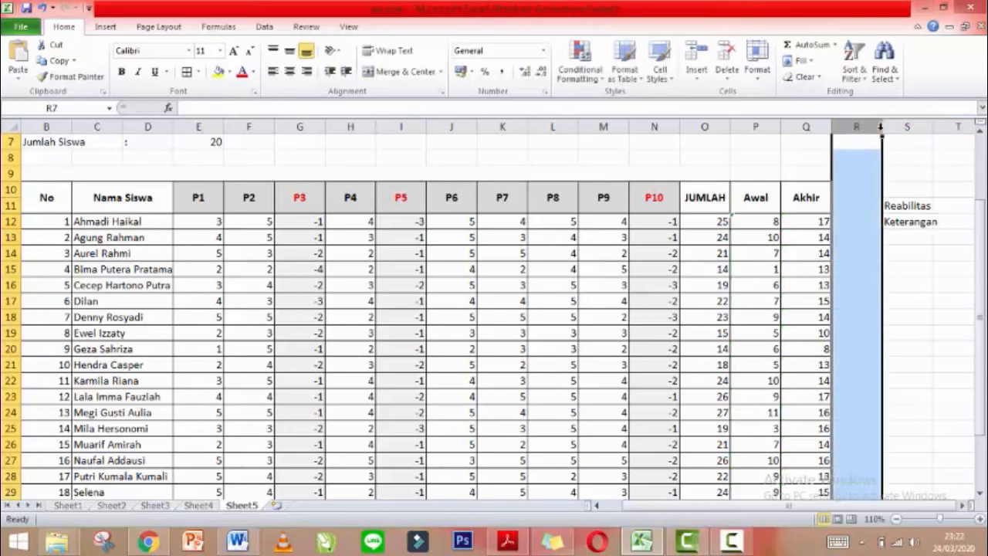
pyautogui.moveTo(883, 132); pyautogui.dragTo(860, 131)
pyautogui.click(907, 204)
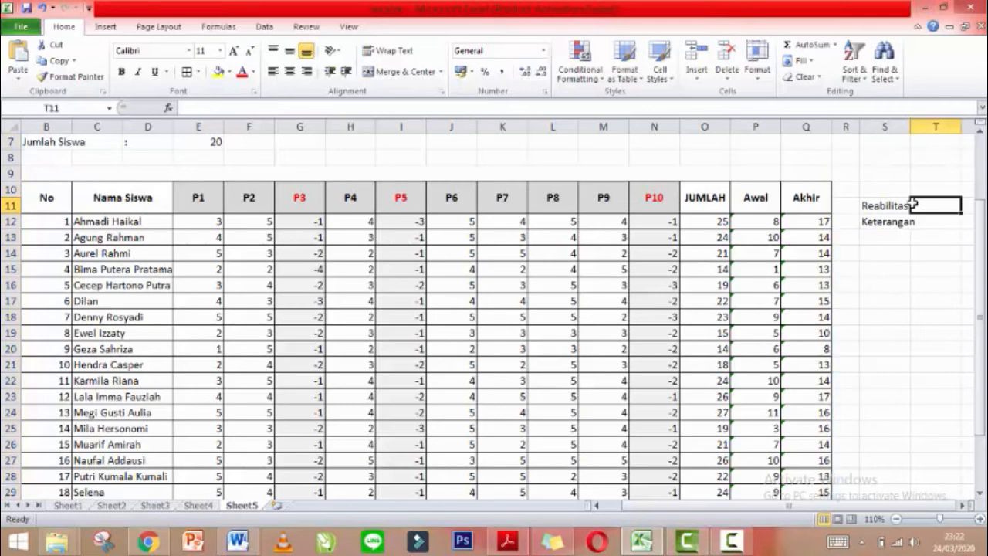
pyautogui.click(900, 127)
pyautogui.moveTo(912, 129); pyautogui.dragTo(930, 140)
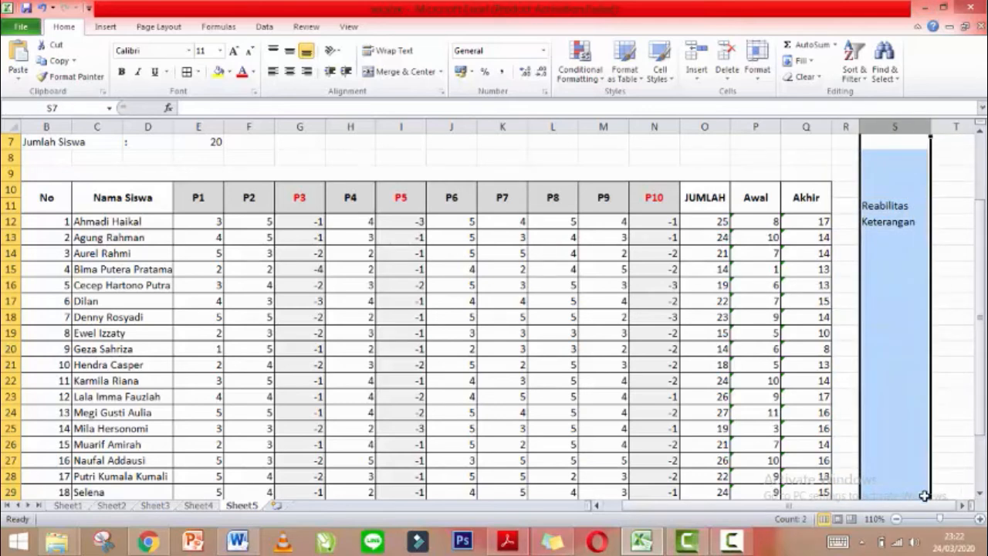
pyautogui.moveTo(939, 519); pyautogui.dragTo(933, 523)
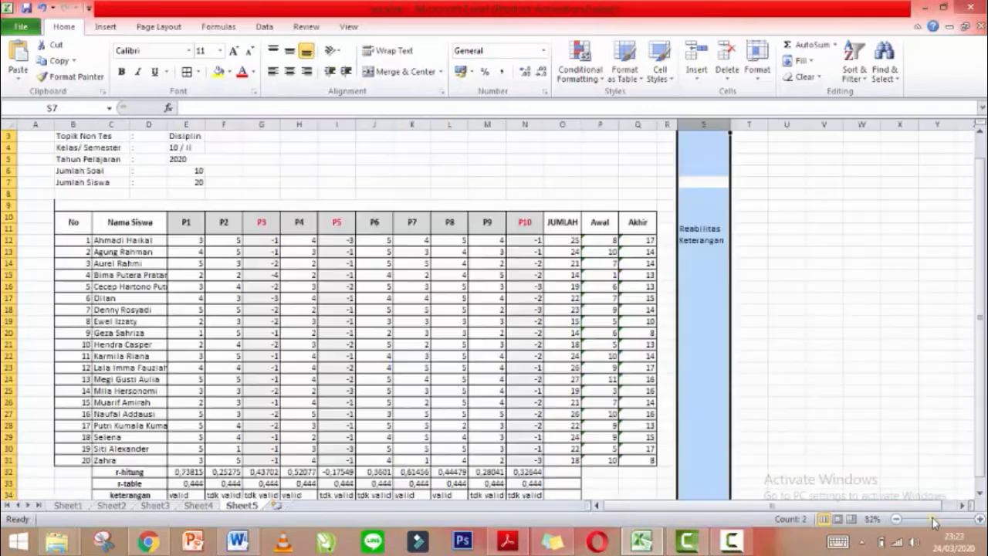
pyautogui.click(747, 226)
pyautogui.click(741, 216)
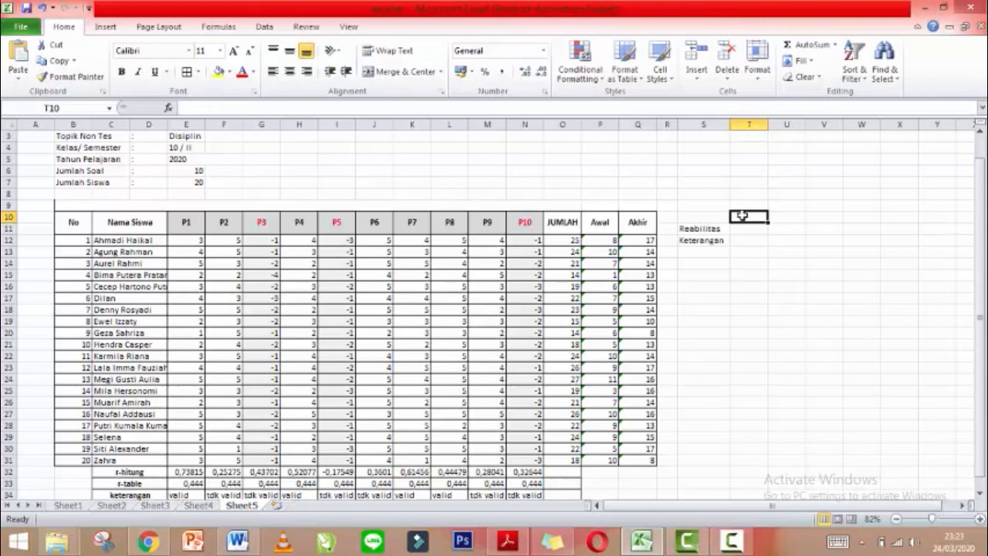
# Type the header Belahan in T10 and widen column T to fit it.
pyautogui.write('B')
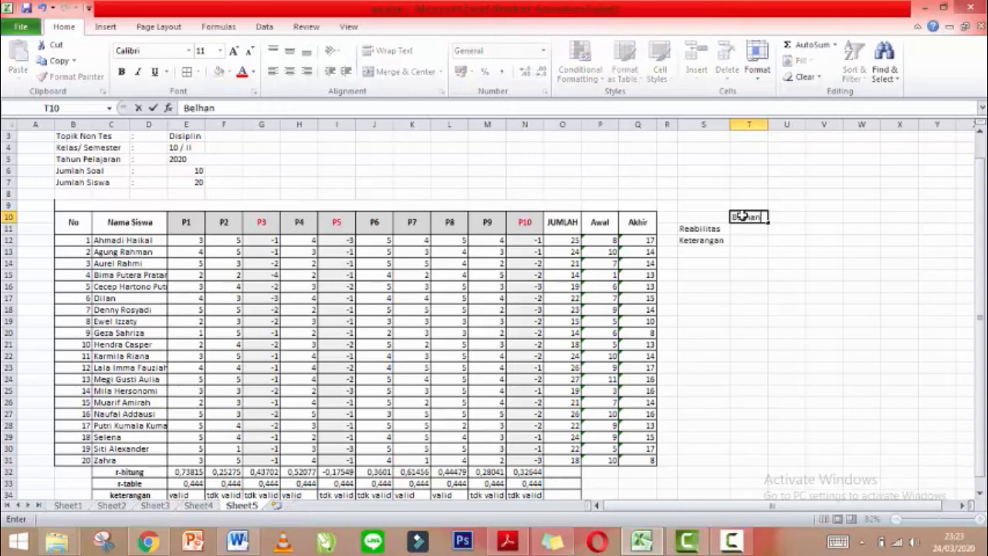
pyautogui.write('elha')
pyautogui.press('BackSpace')
pyautogui.write('an')
pyautogui.click(767, 124)
pyautogui.moveTo(768, 124); pyautogui.dragTo(783, 135)
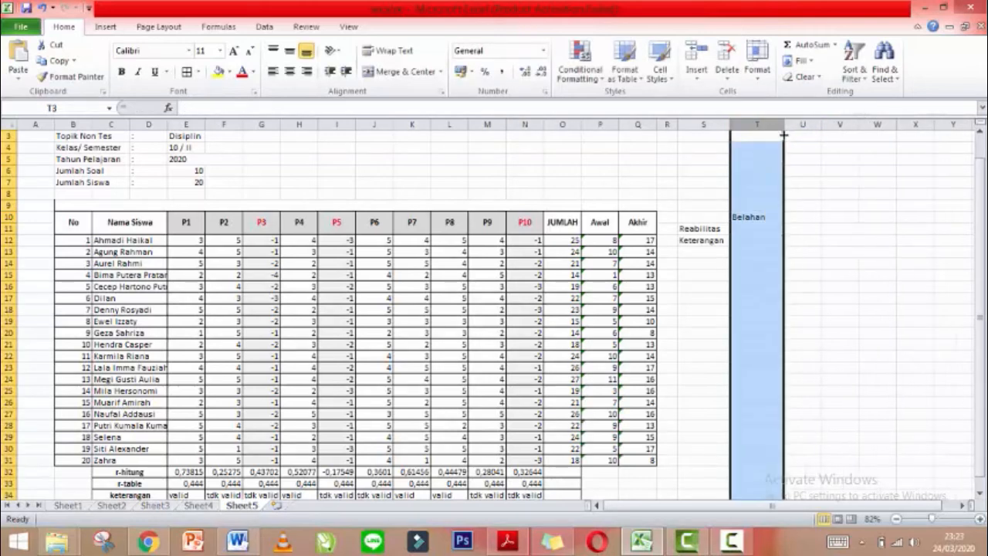
pyautogui.click(772, 217)
pyautogui.click(768, 229)
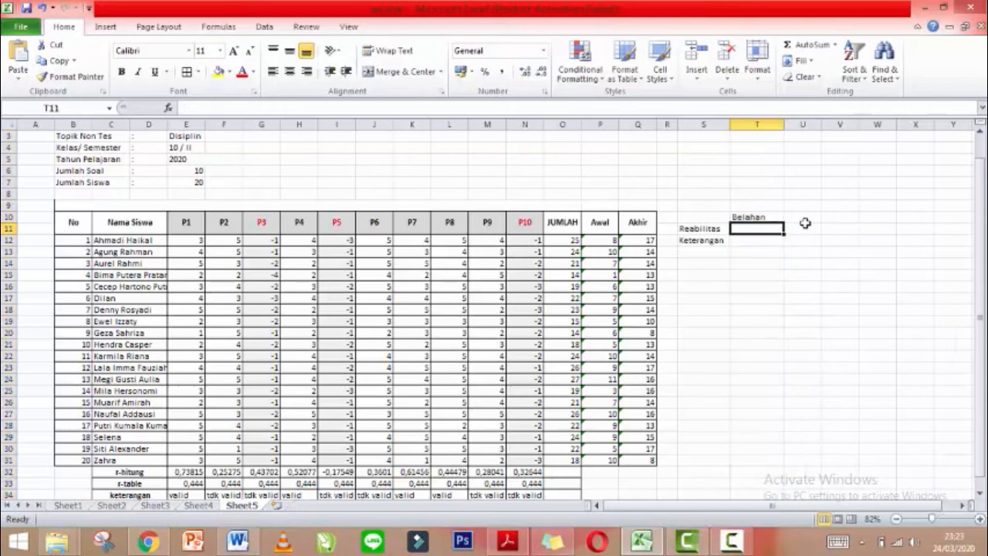
# Add the header Total in U10, widen column U, and select S10:U12.
pyautogui.click(801, 215)
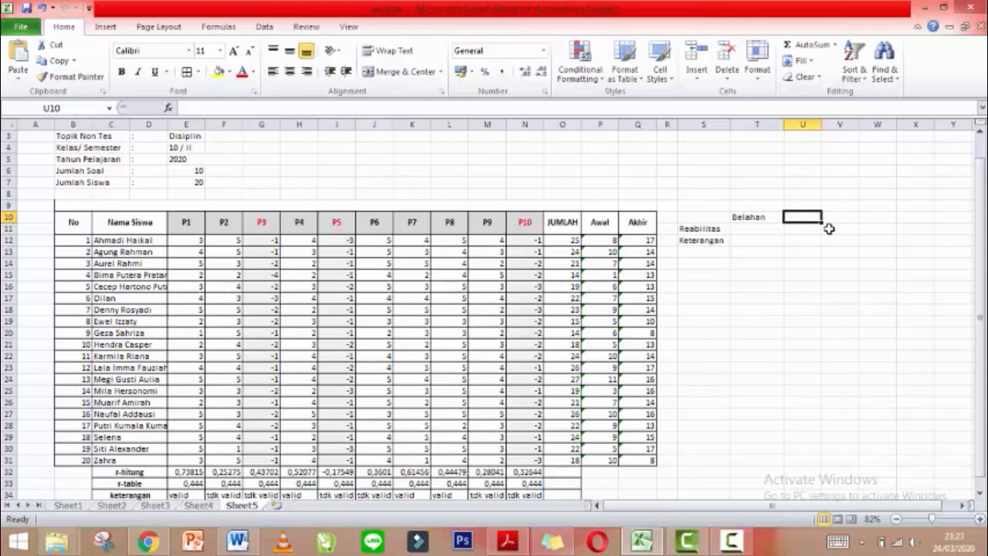
pyautogui.write('Total')
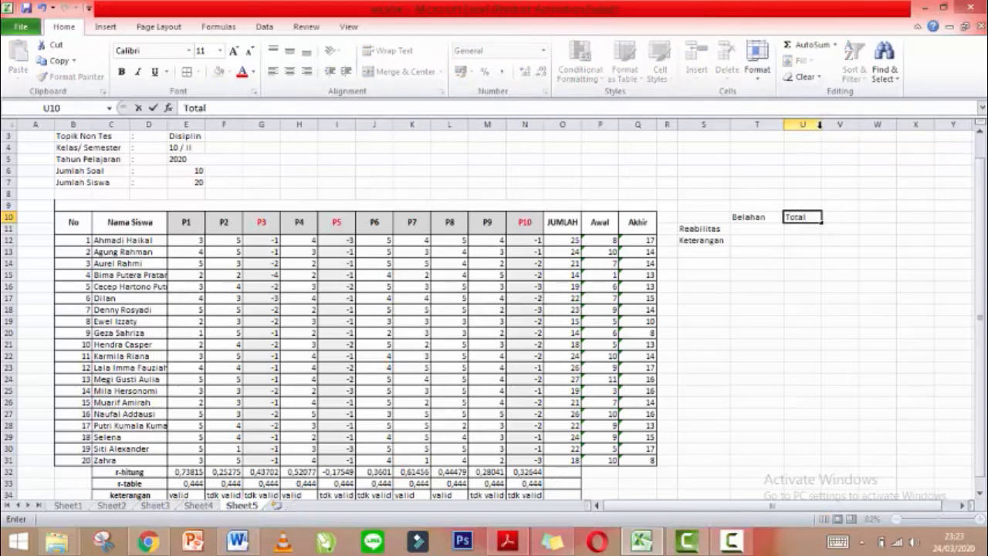
pyautogui.click(819, 125)
pyautogui.moveTo(821, 130); pyautogui.dragTo(831, 128)
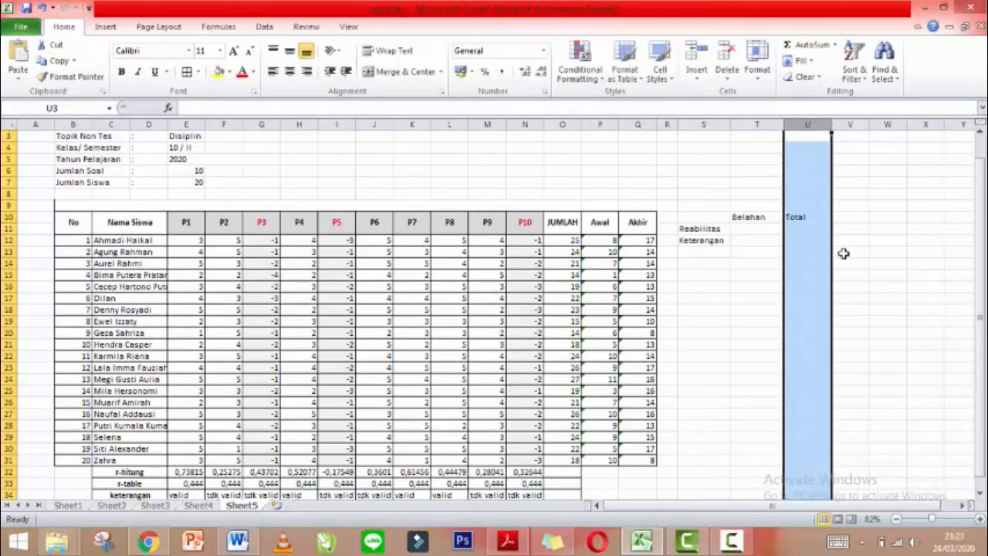
pyautogui.click(818, 275)
pyautogui.moveTo(704, 251); pyautogui.dragTo(818, 244)
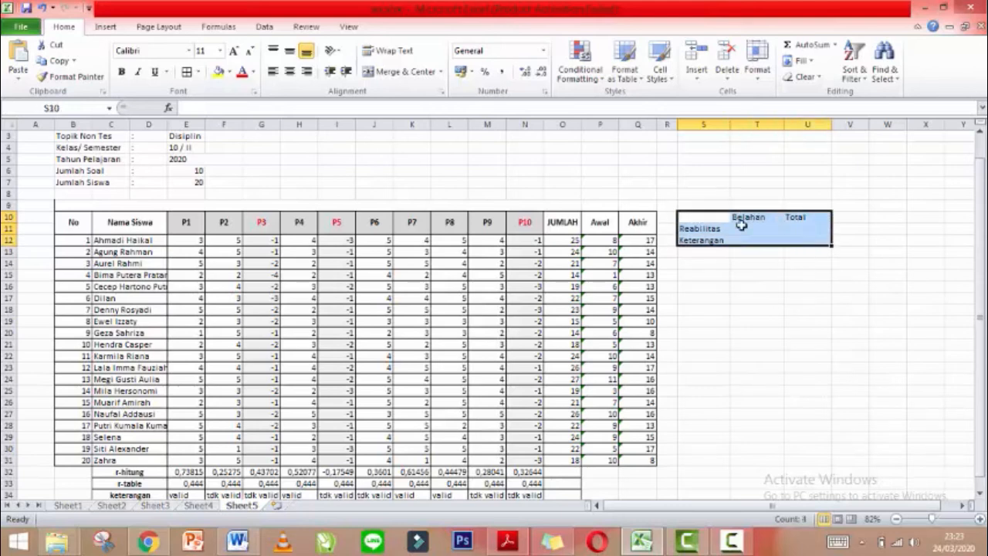
# Apply All Borders to S10:U12 and bold the Belahan and Total headers.
pyautogui.click(186, 71)
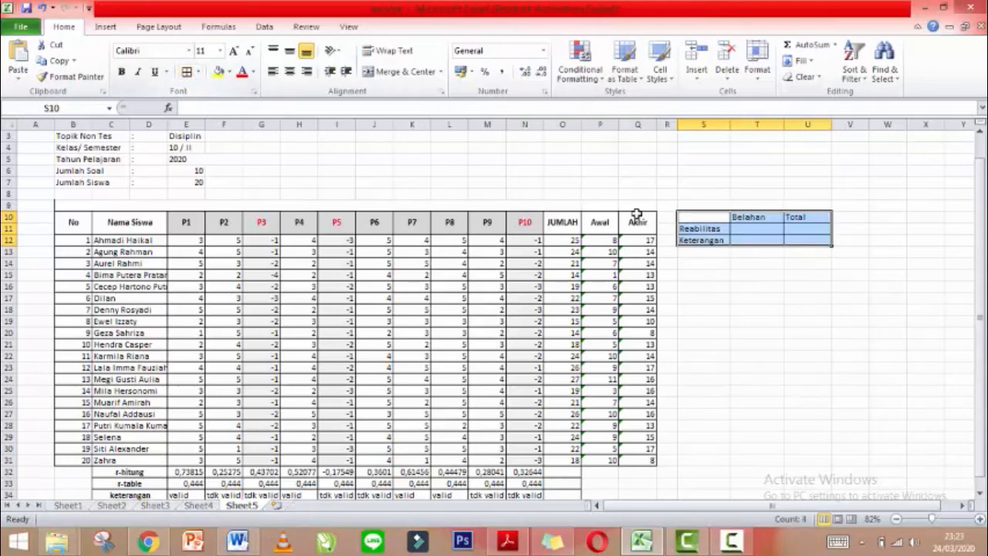
pyautogui.moveTo(690, 219); pyautogui.dragTo(804, 217)
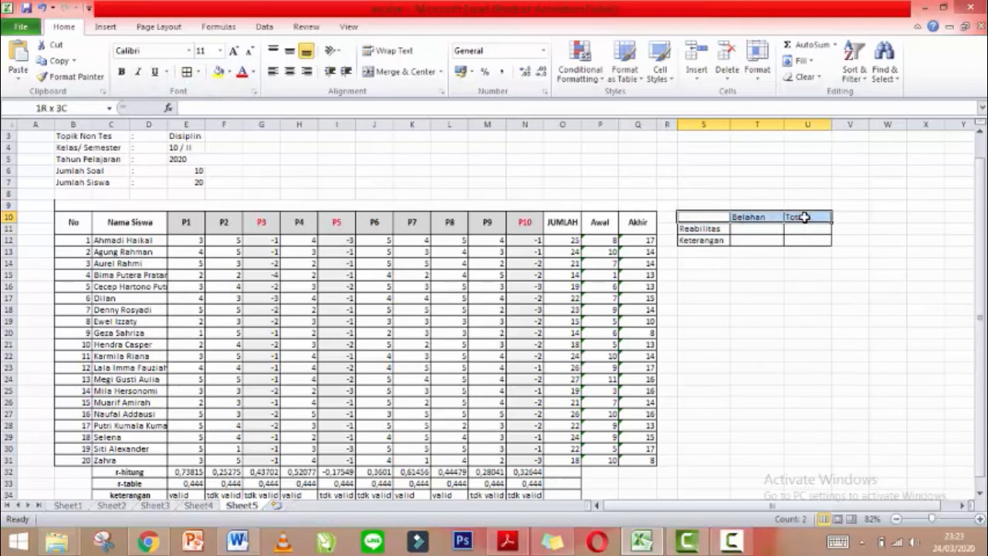
pyautogui.hotkey('ctrl', 'b')
# Make the Reabilitas and Keterangan row labels in S11:S12 bold.
pyautogui.moveTo(697, 218); pyautogui.dragTo(715, 230)
pyautogui.click(734, 269)
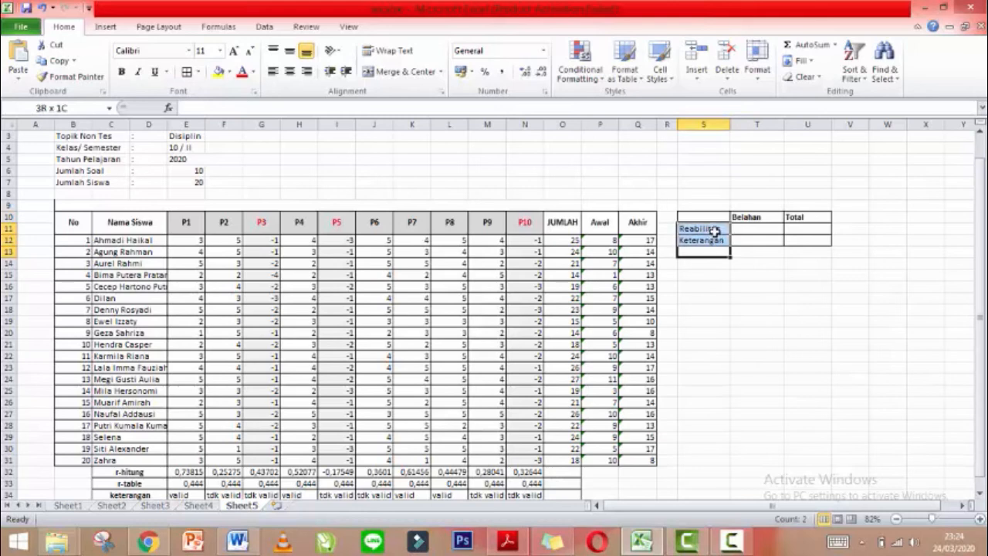
pyautogui.hotkey('ctrl', 'b')
pyautogui.click(765, 289)
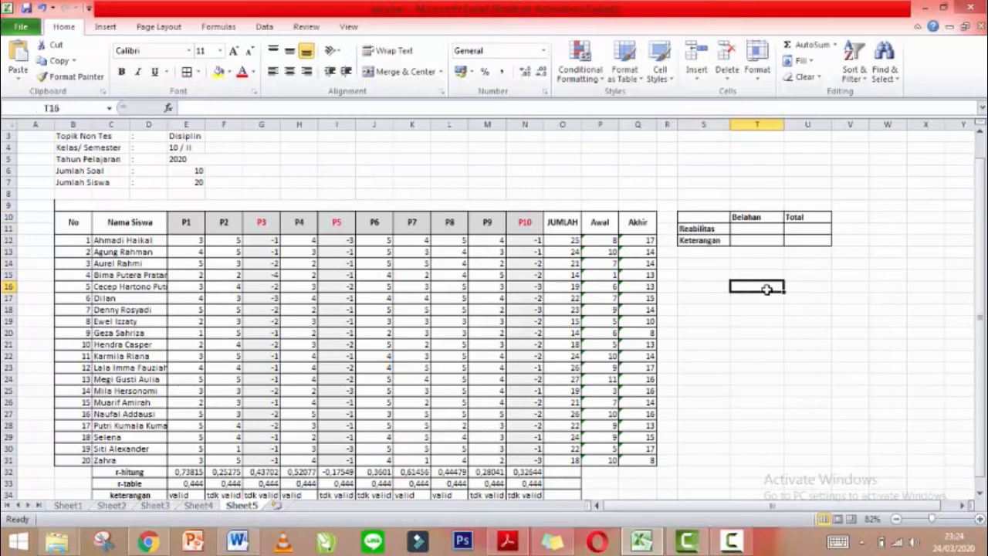
pyautogui.click(758, 228)
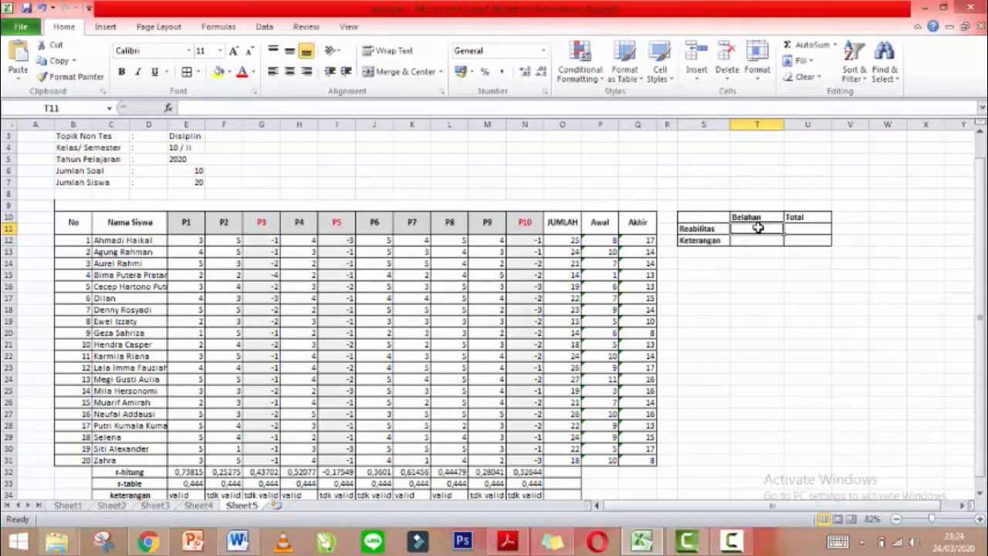
# Enter =PEARSON(P12:P31;Q12:Q31) in T11, correlating Awal and Akhir scores to give 0,11354206.
pyautogui.write('=PE')
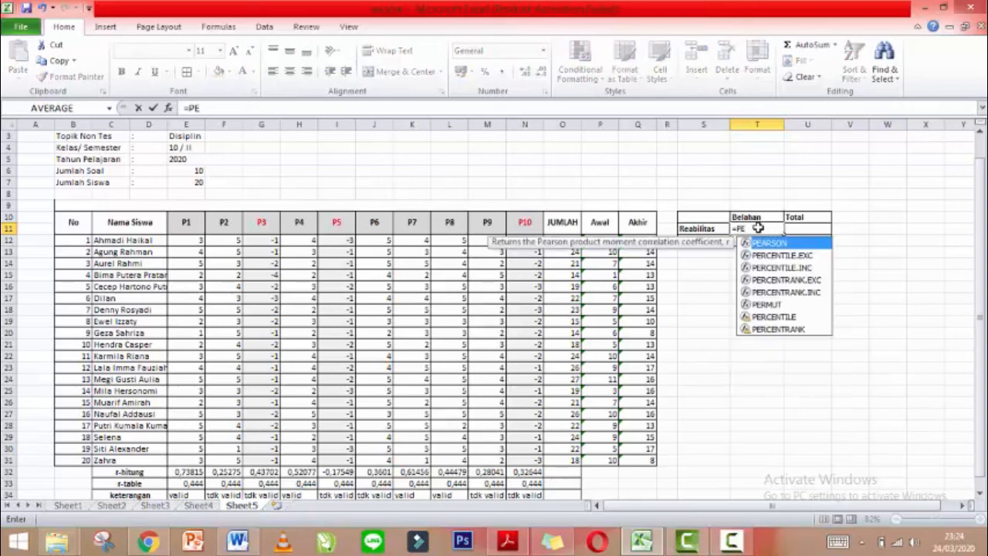
pyautogui.write('ARSON')
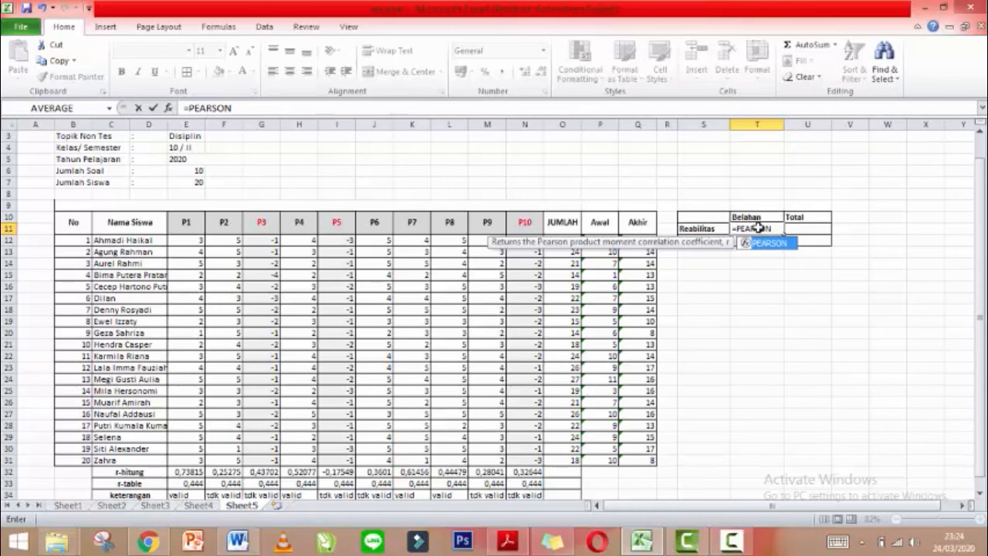
pyautogui.write('()')
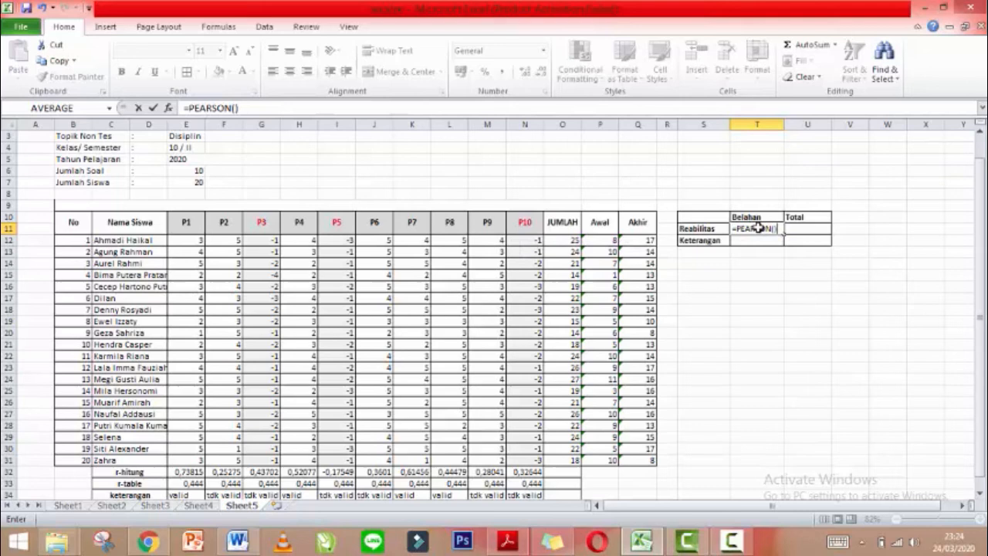
pyautogui.press('BackSpace')
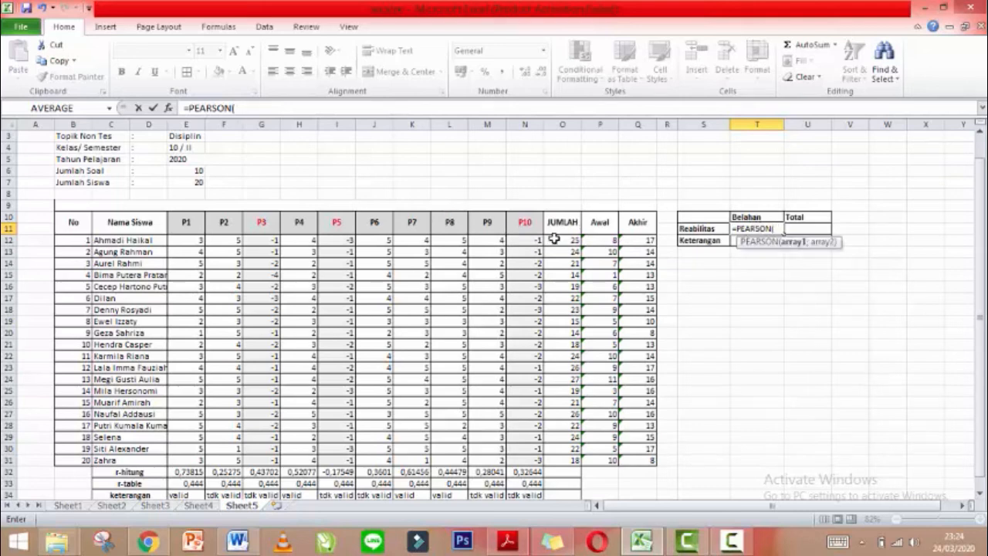
pyautogui.moveTo(599, 239); pyautogui.dragTo(609, 460)
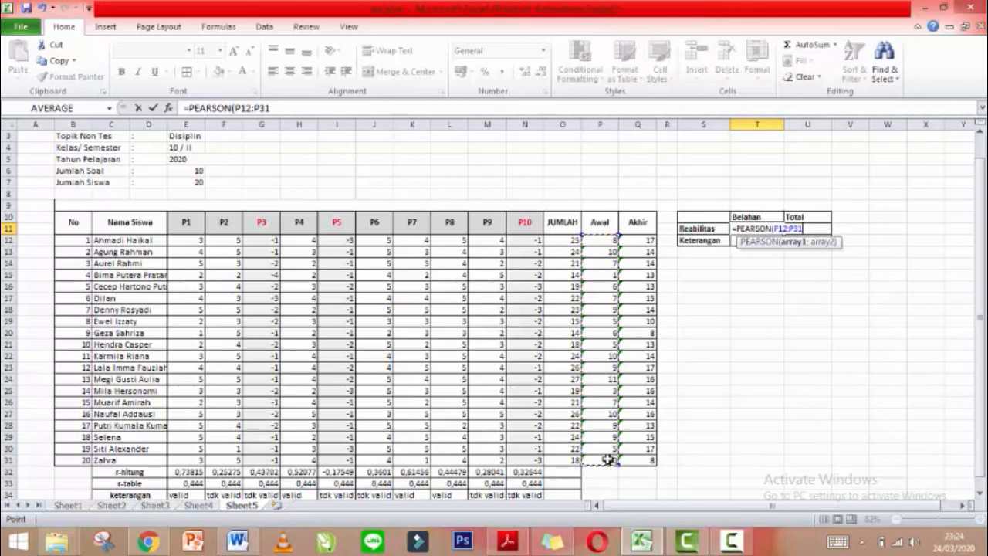
pyautogui.write(';')
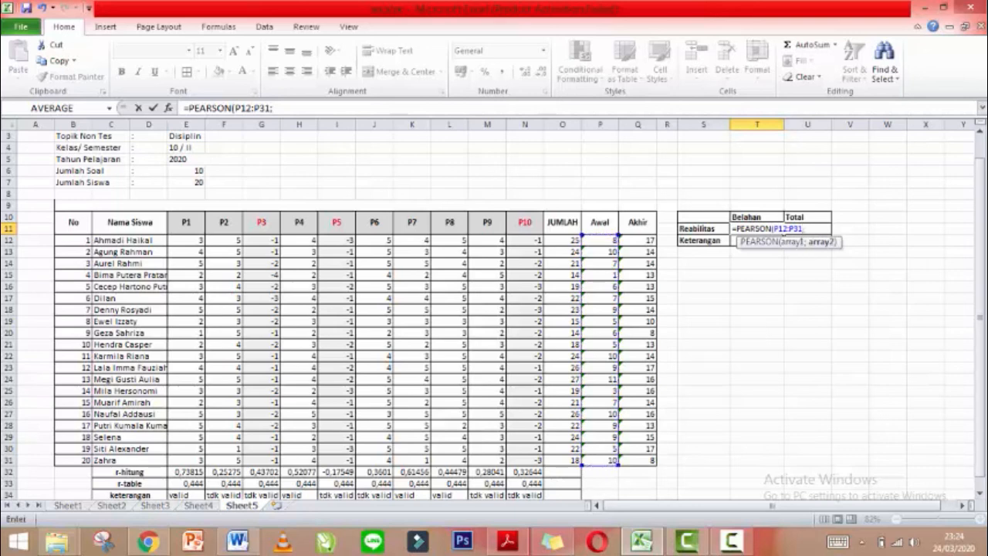
pyautogui.moveTo(639, 241); pyautogui.dragTo(634, 462)
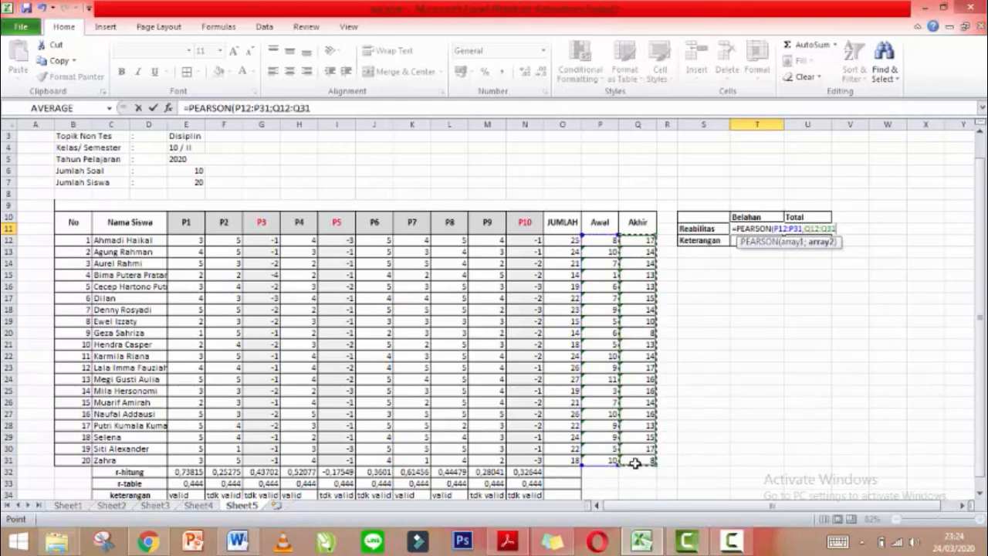
pyautogui.write(')')
pyautogui.press('Return')
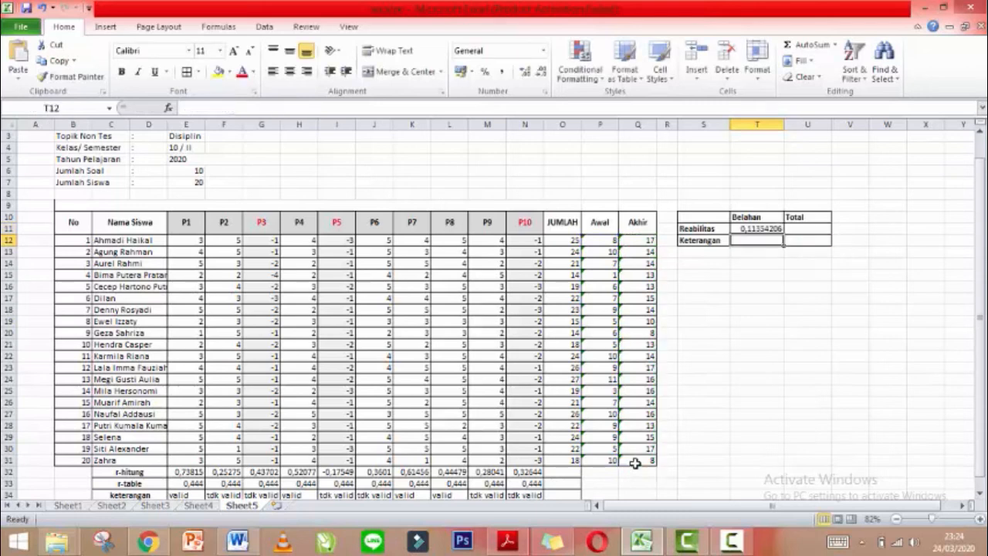
# Enter the Spearman-Brown formula =2*T11/(1+T11) in U11, giving 0,20392954.
pyautogui.click(793, 229)
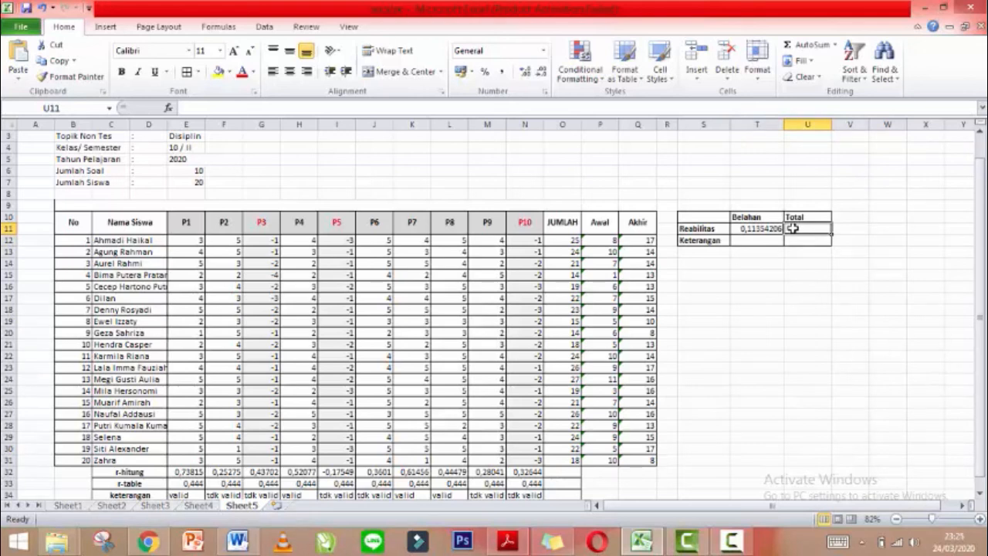
pyautogui.write('2')
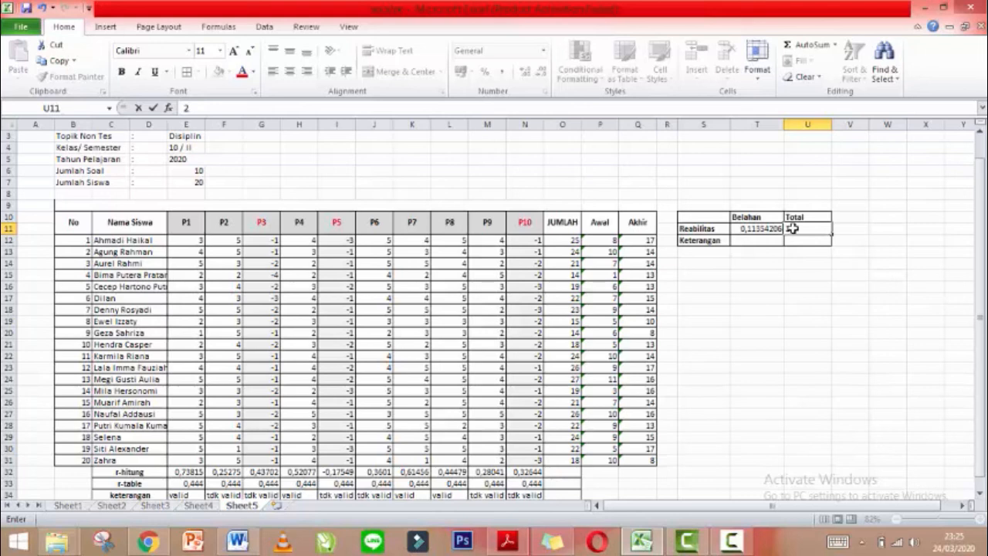
pyautogui.press('BackSpace')
pyautogui.write('=2')
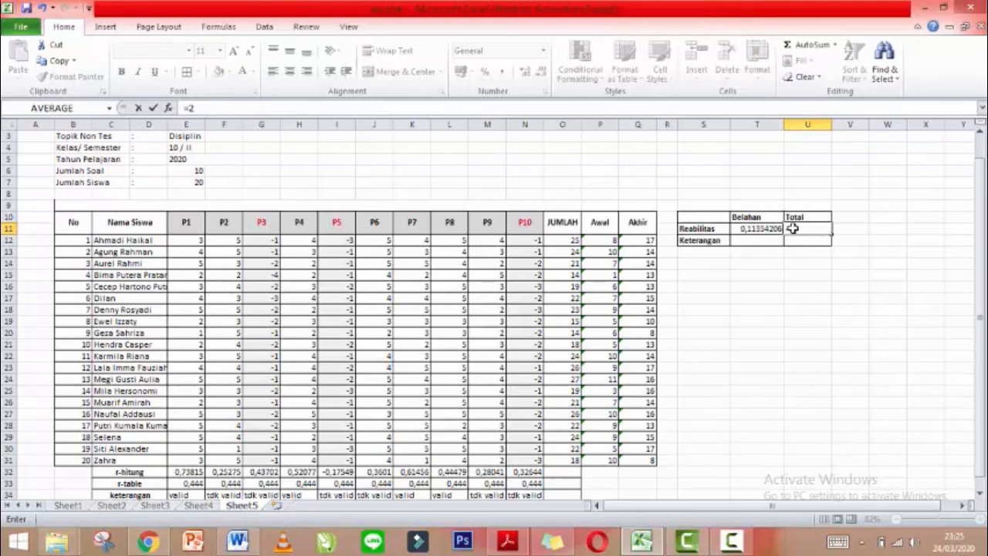
pyautogui.write('*')
pyautogui.click(757, 230)
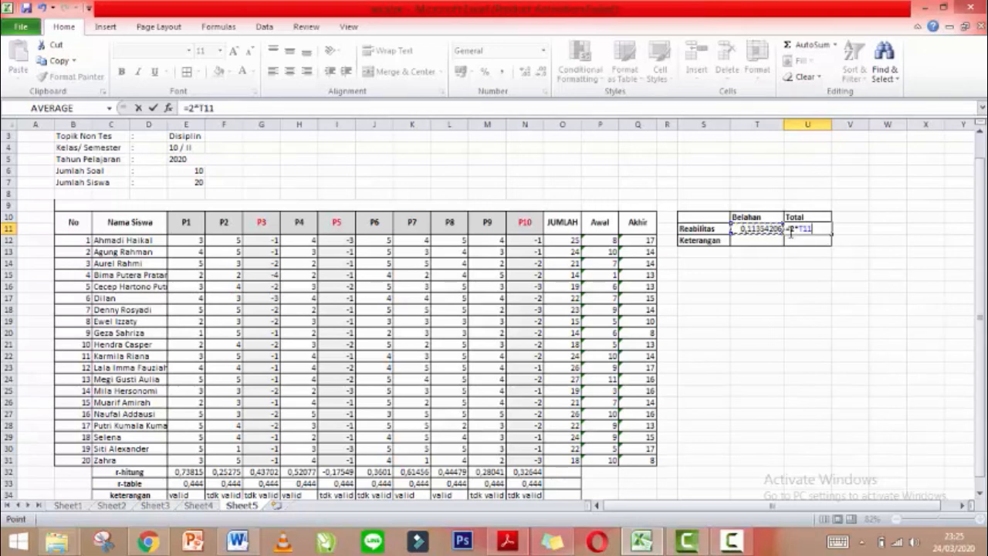
pyautogui.write('/()')
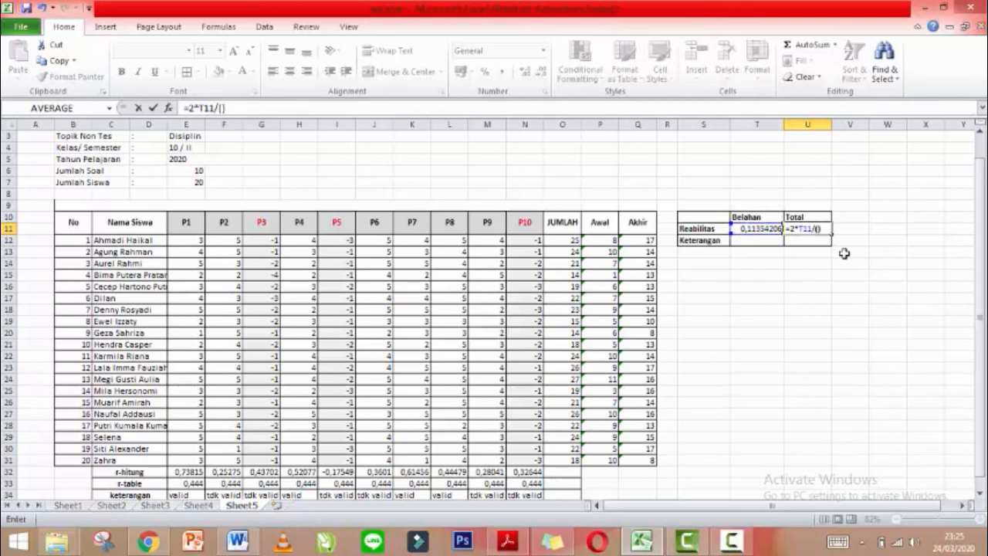
pyautogui.press('Return')
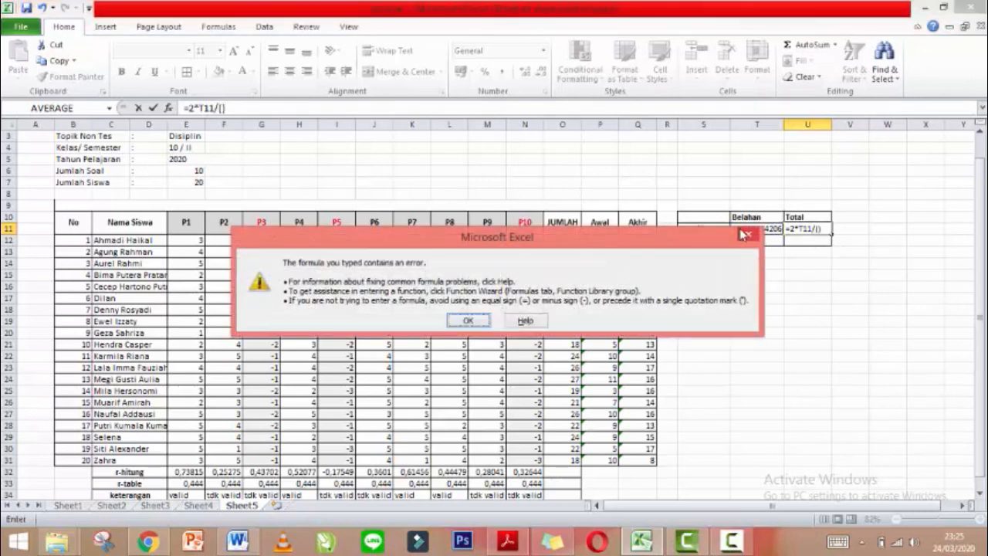
pyautogui.click(747, 234)
pyautogui.press('BackSpace')
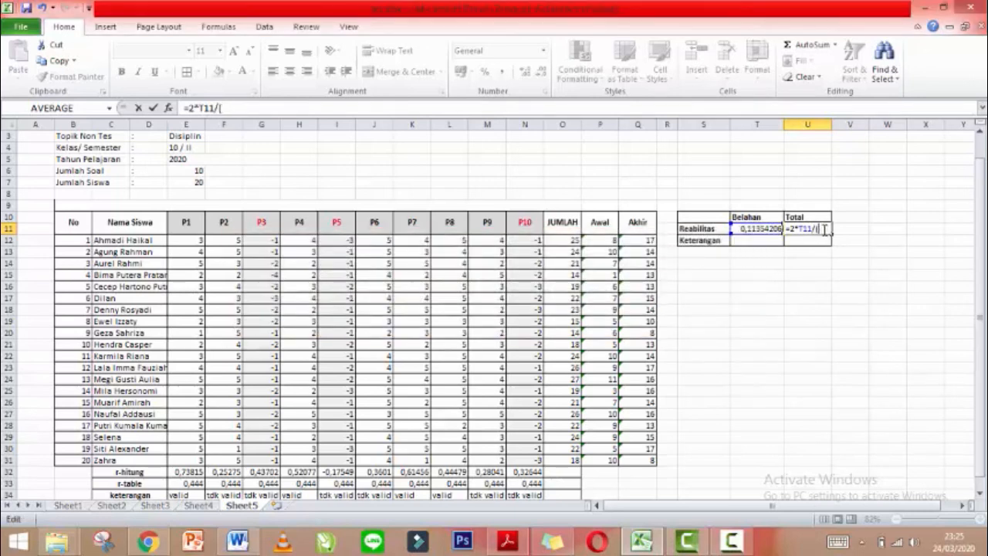
pyautogui.write('1+')
pyautogui.write('T11')
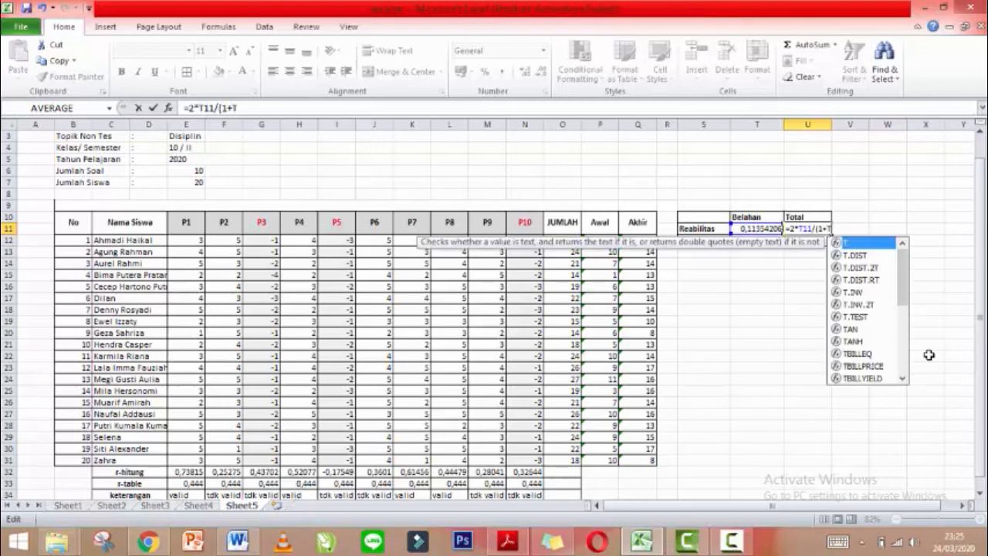
pyautogui.write(')')
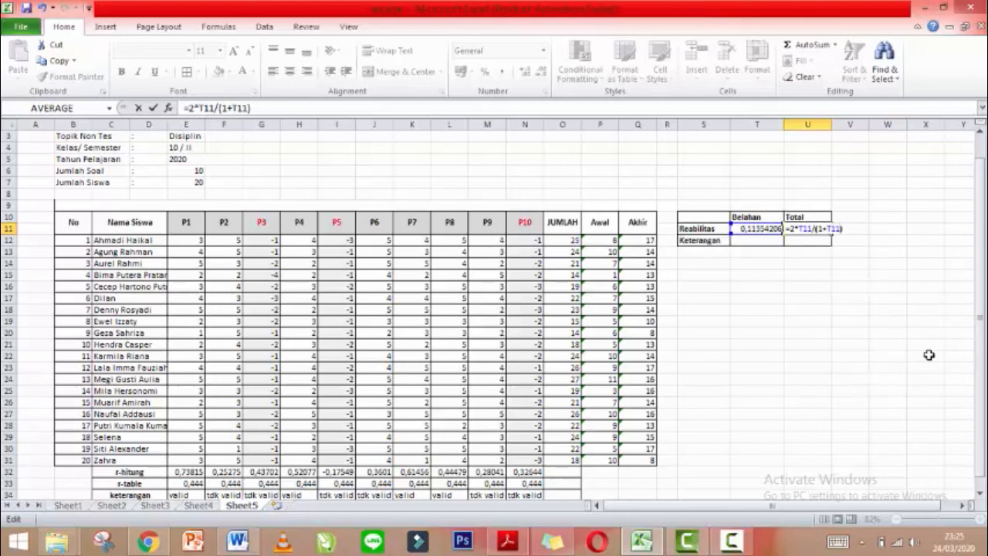
pyautogui.press('Return')
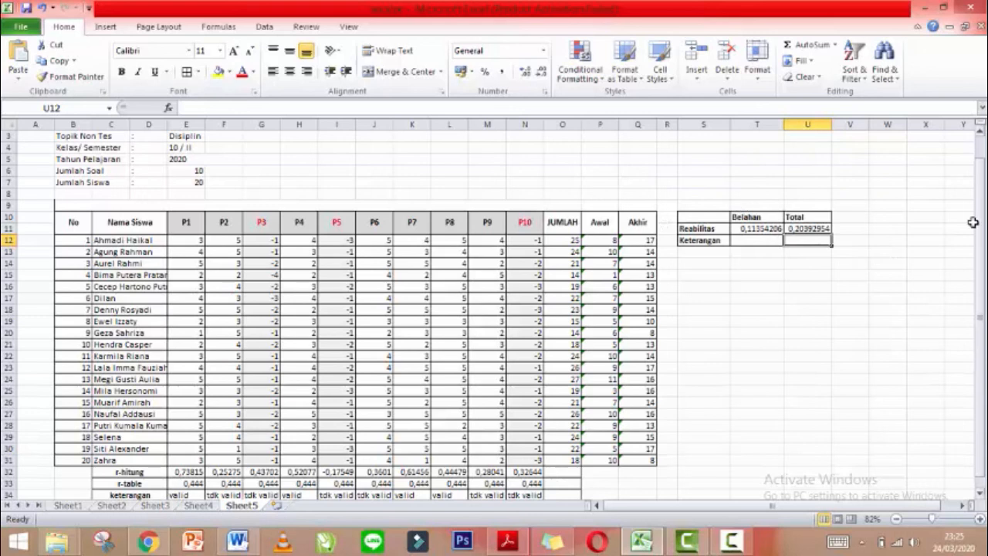
# Enter 'Tdk Reliabel' in Keterangan cells T12 and U12 and widen column U.
pyautogui.moveTo(981, 202); pyautogui.dragTo(986, 156)
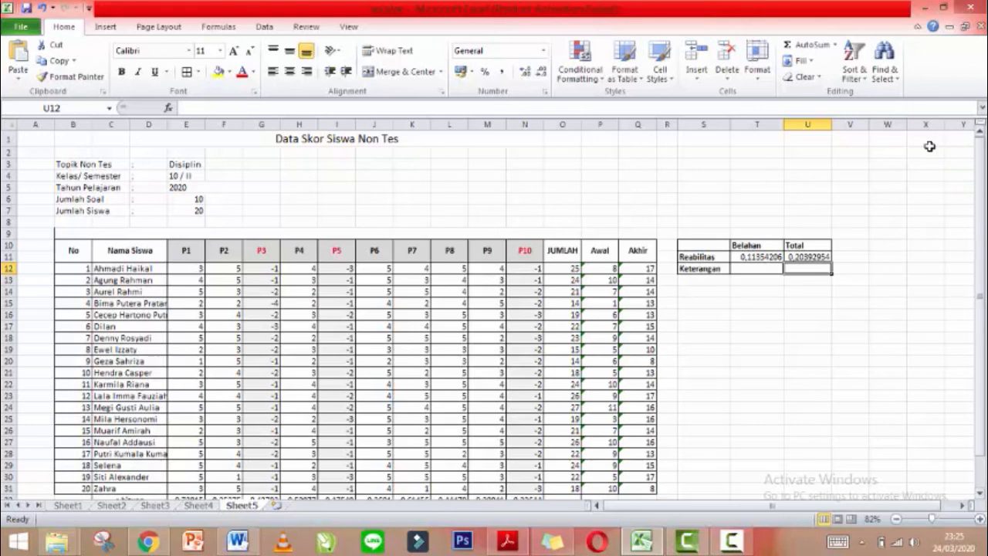
pyautogui.click(774, 270)
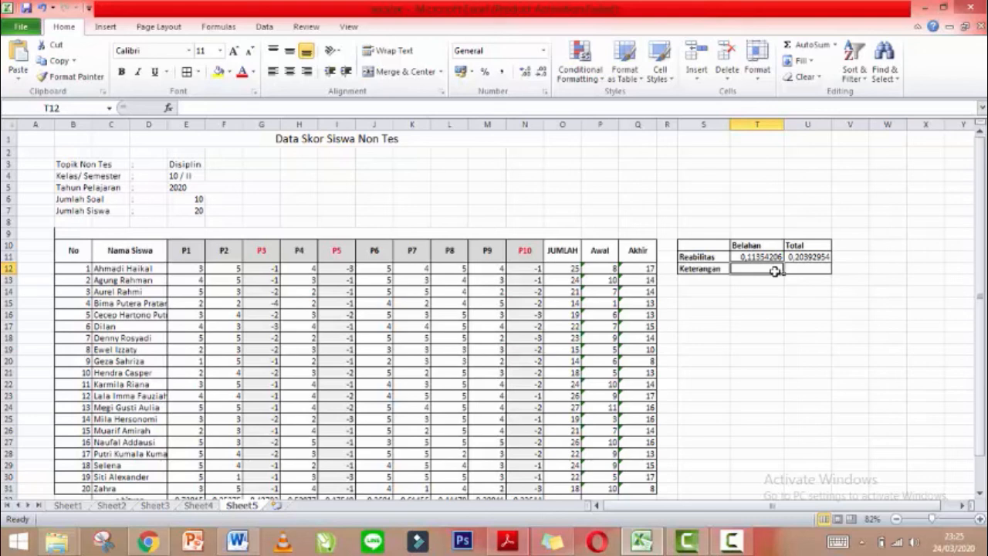
pyautogui.write('T')
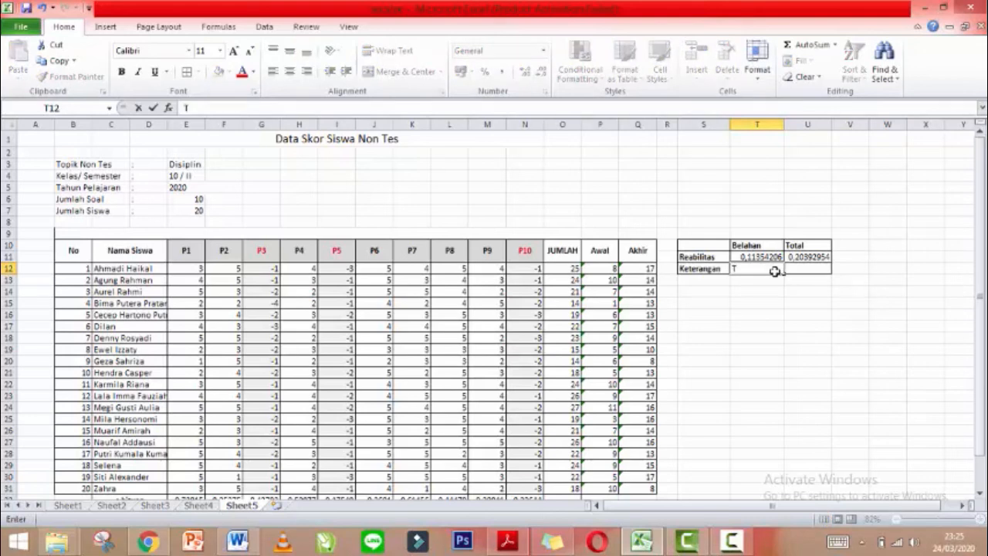
pyautogui.write('dk Reliabel')
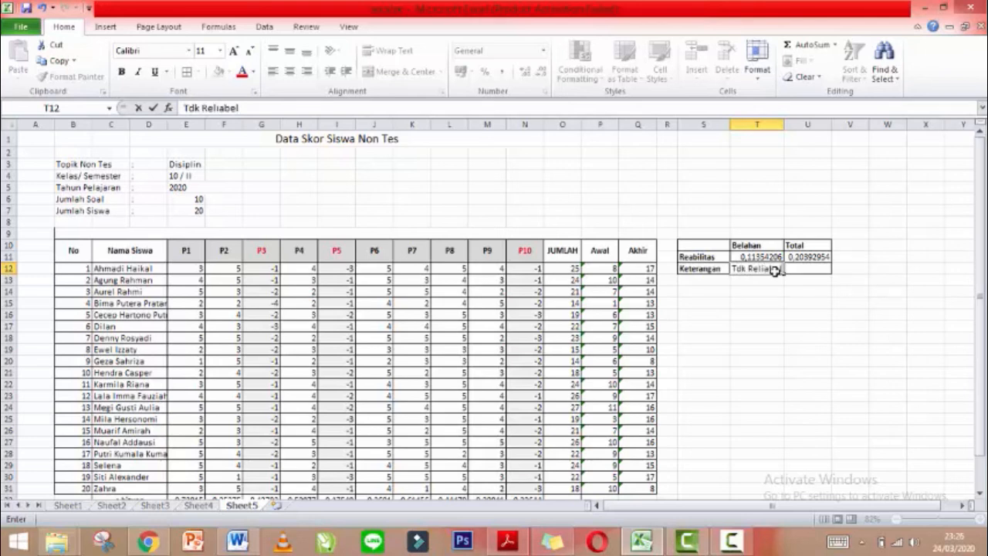
pyautogui.click(808, 270)
pyautogui.write('Tdk')
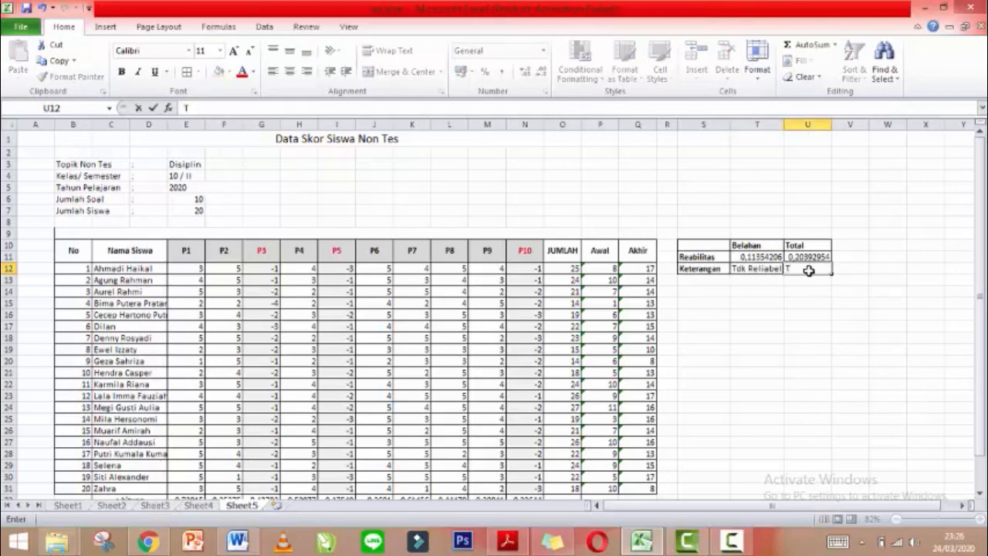
pyautogui.write(' Reliabel')
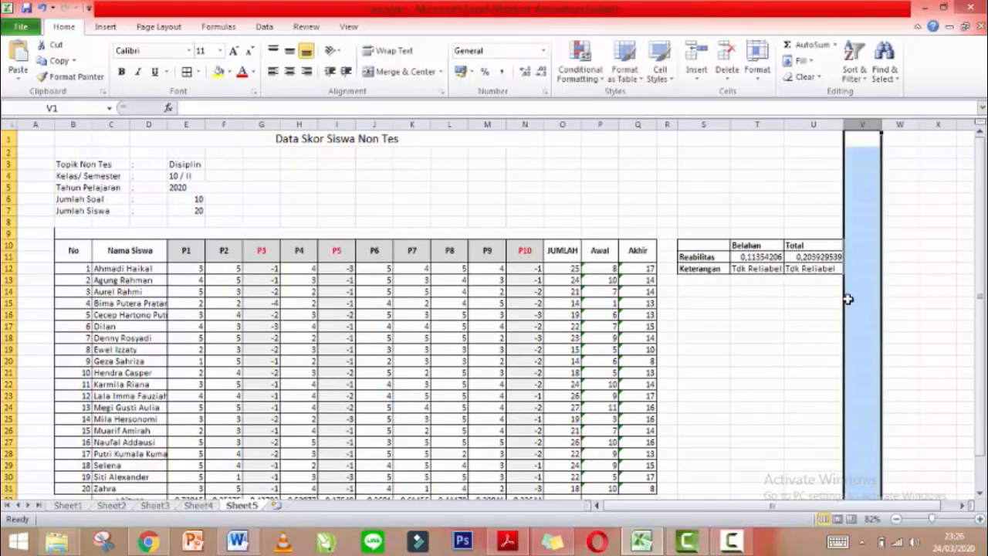
pyautogui.click(810, 299)
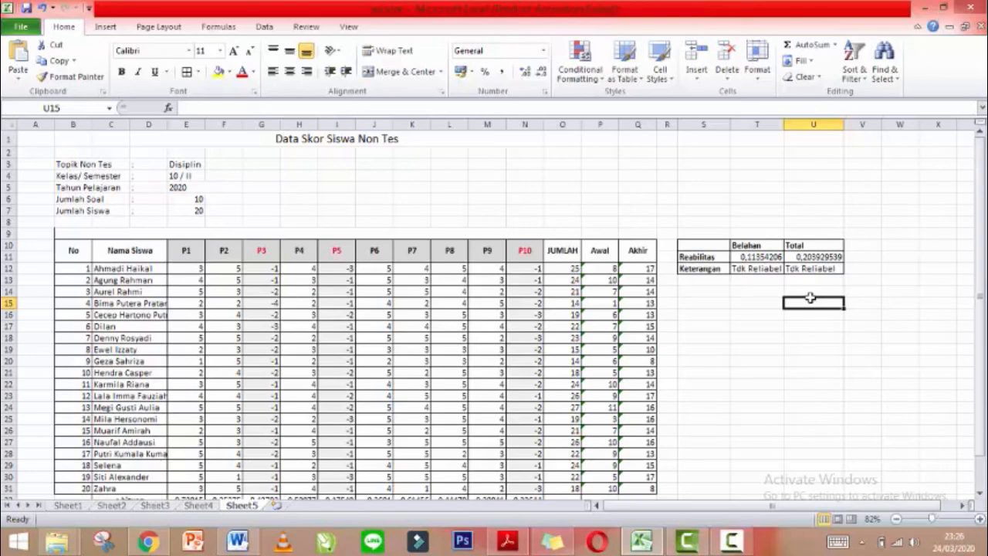
pyautogui.hotkey('alt', 'Tab')
pyautogui.hotkey('alt', 'Tab')
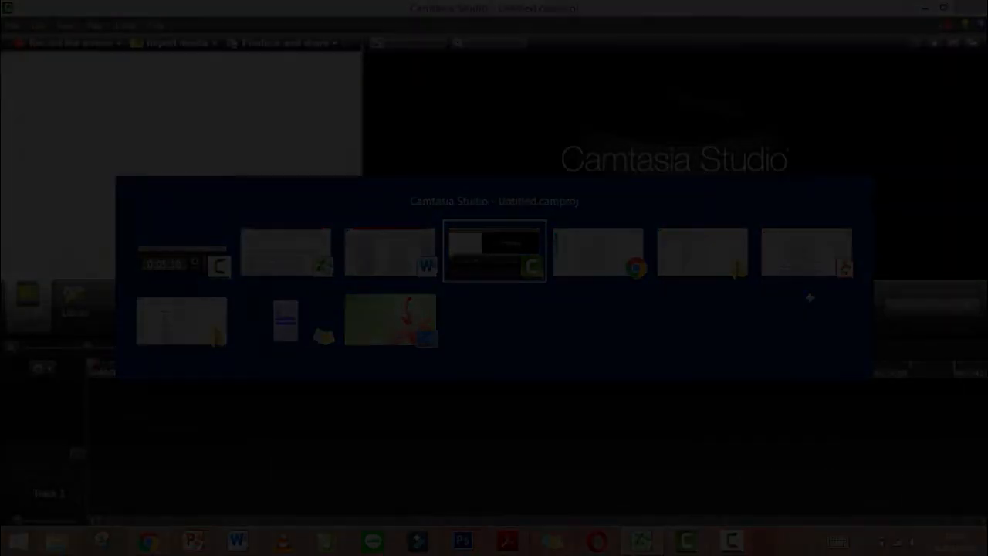